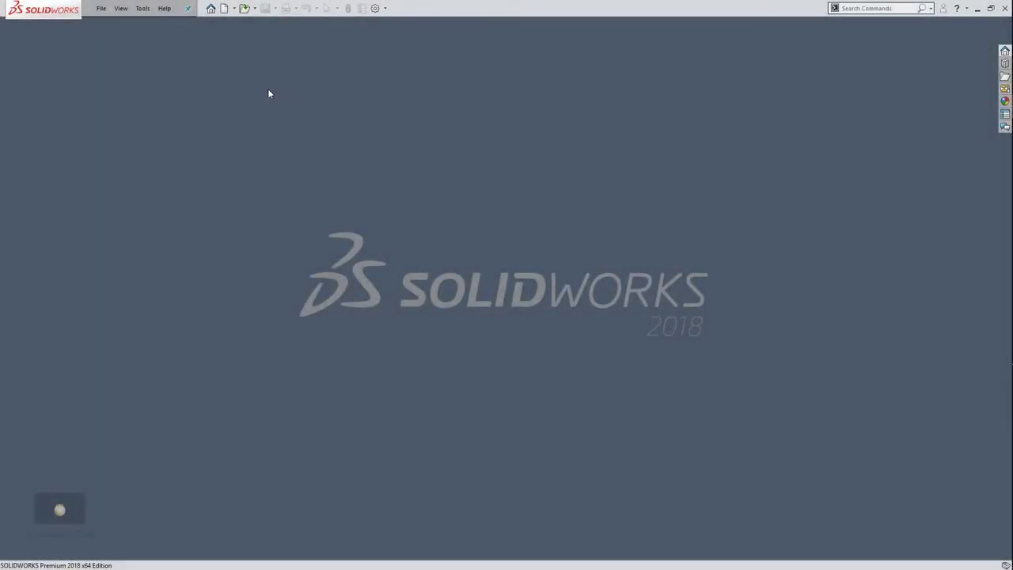
Step: Open the SOLIDWORKS Welcome screen from the Home button
{"action": "left_click", "coordinate": [211, 9]}
Step: Create a new part and sketch a Ø20 circle at the origin on the Front Plane
{"action": "left_click", "coordinate": [327, 190]}
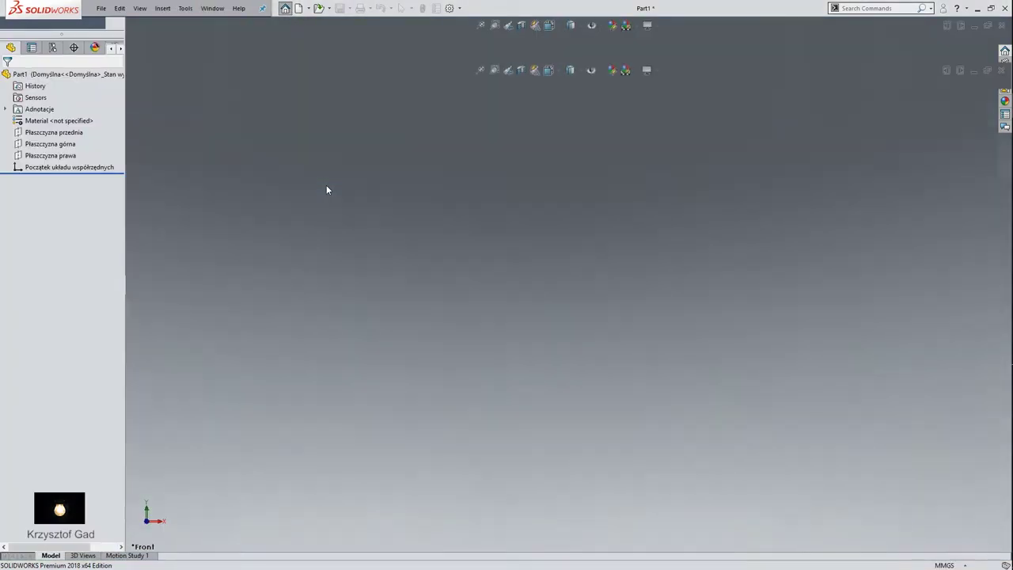
{"action": "left_click", "coordinate": [64, 174]}
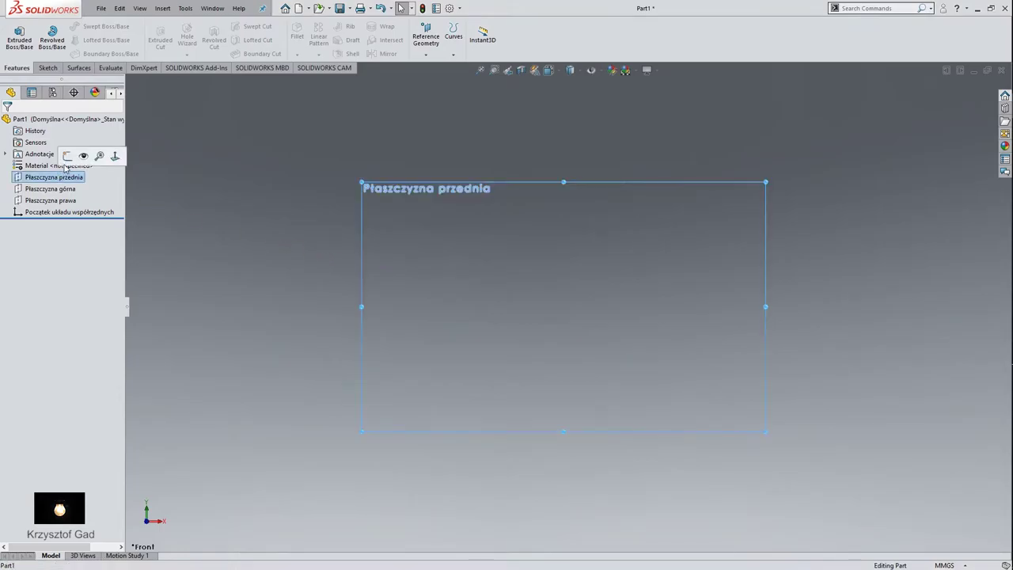
{"action": "left_click", "coordinate": [68, 156]}
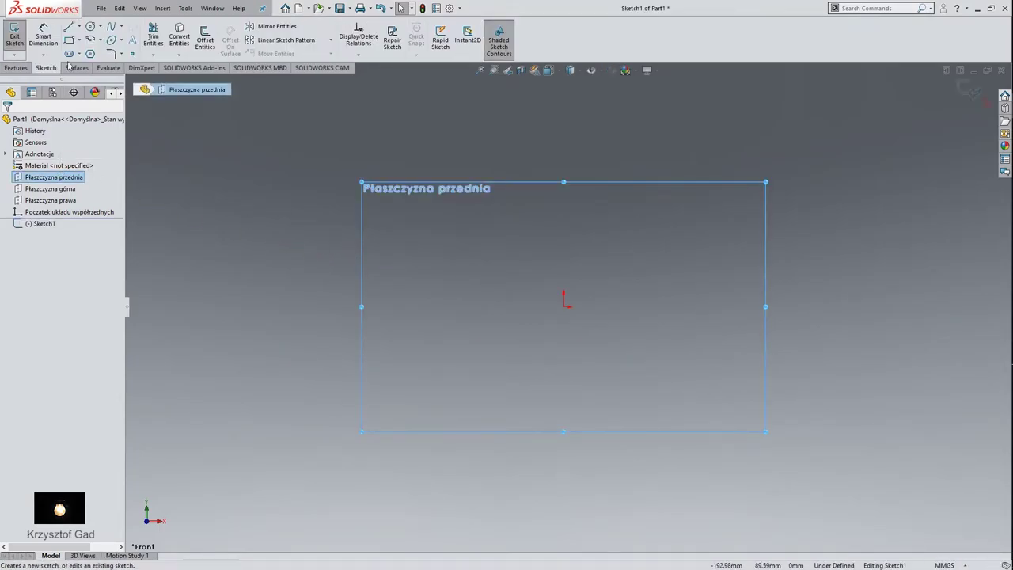
{"action": "left_click", "coordinate": [90, 27]}
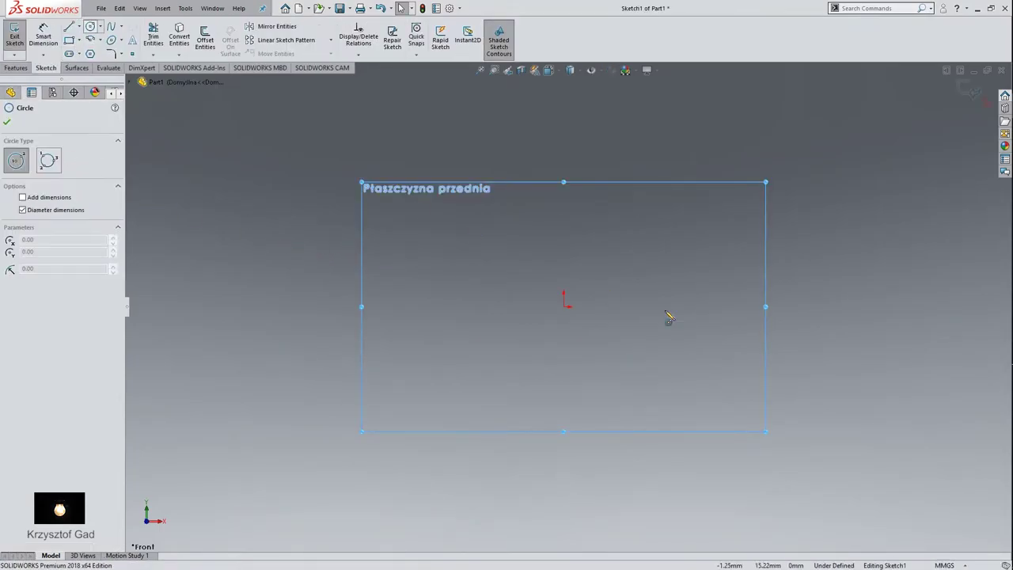
{"action": "left_click", "coordinate": [564, 308]}
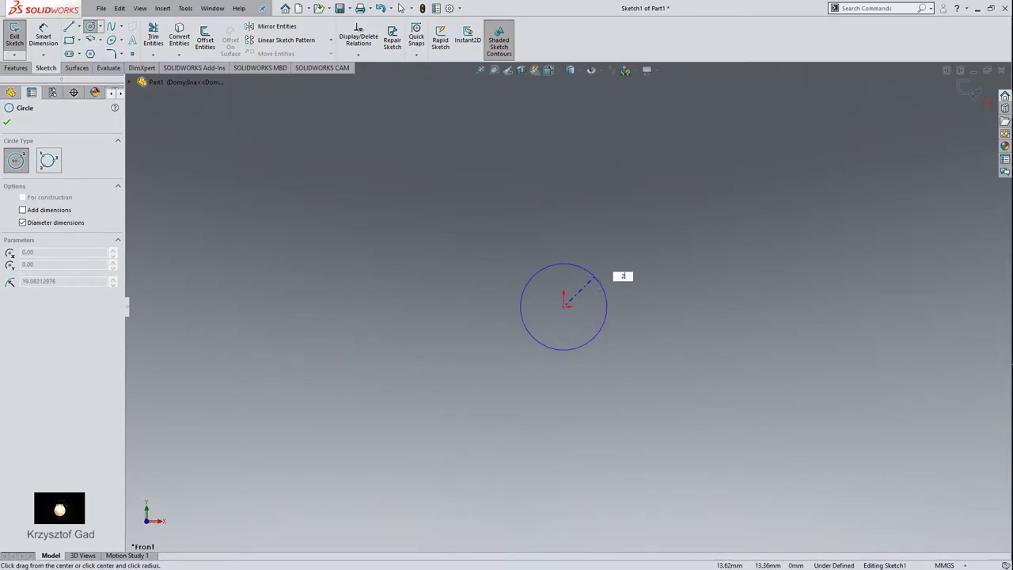
{"action": "type", "text": "0"}
{"action": "key", "text": "Return"}
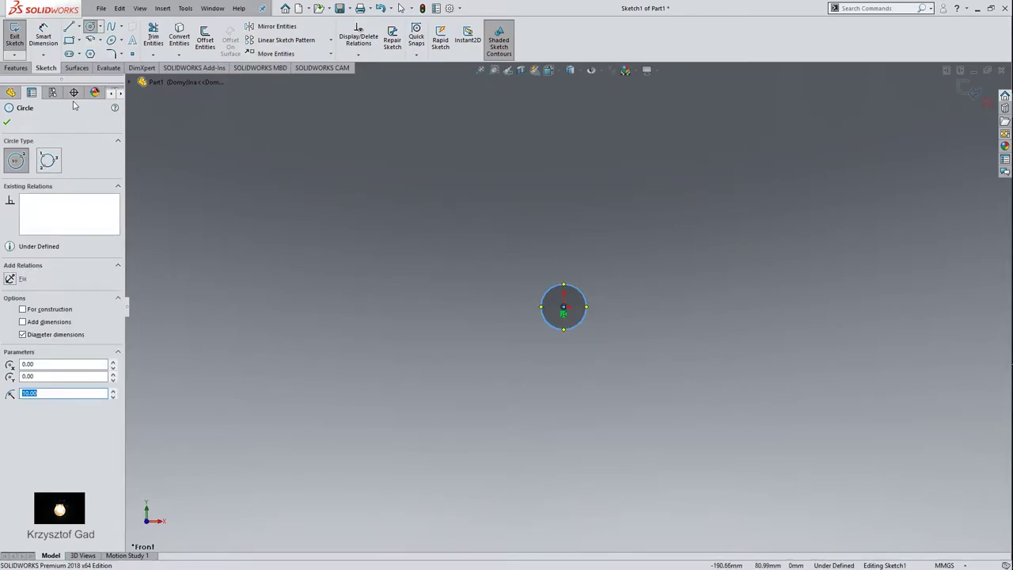
Step: Extrude the circle 30 mm into a solid cylinder
{"action": "left_click", "coordinate": [18, 69]}
{"action": "left_click", "coordinate": [20, 41]}
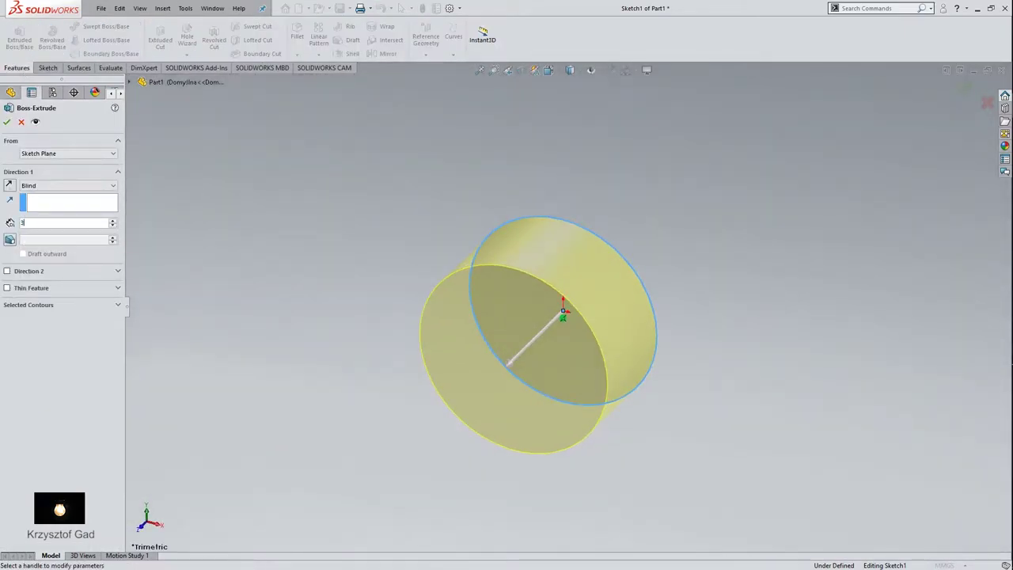
{"action": "type", "text": "30"}
{"action": "key", "text": "Return"}
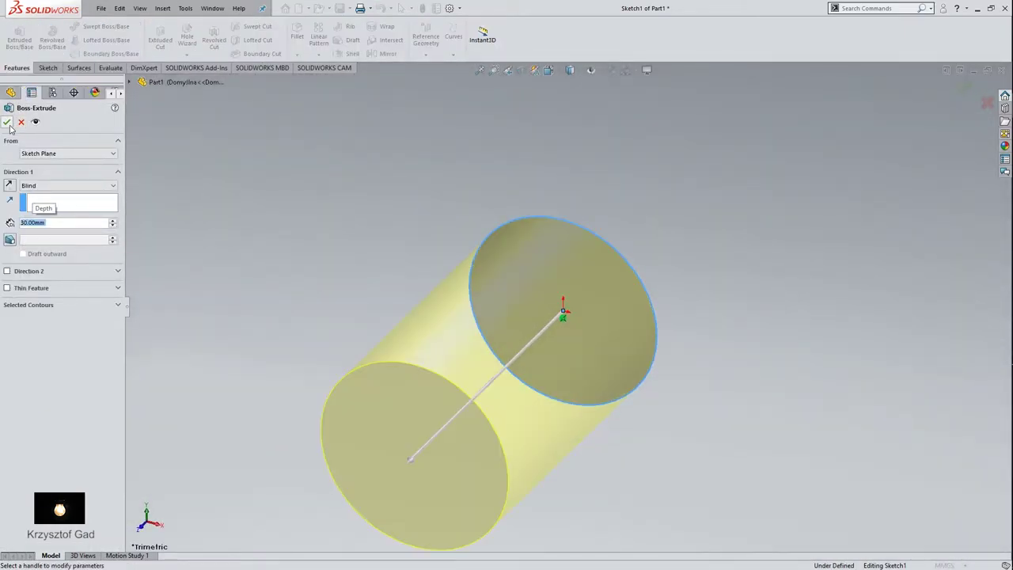
{"action": "left_click", "coordinate": [8, 124]}
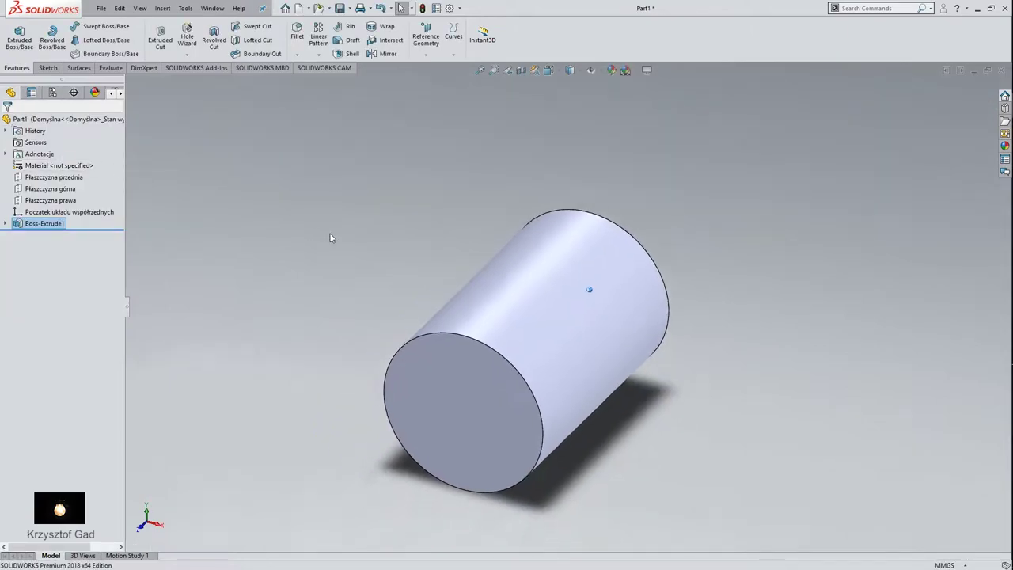
Step: Sketch a Ø30 circle at the origin on the cylinder's end face
{"action": "left_click", "coordinate": [501, 314]}
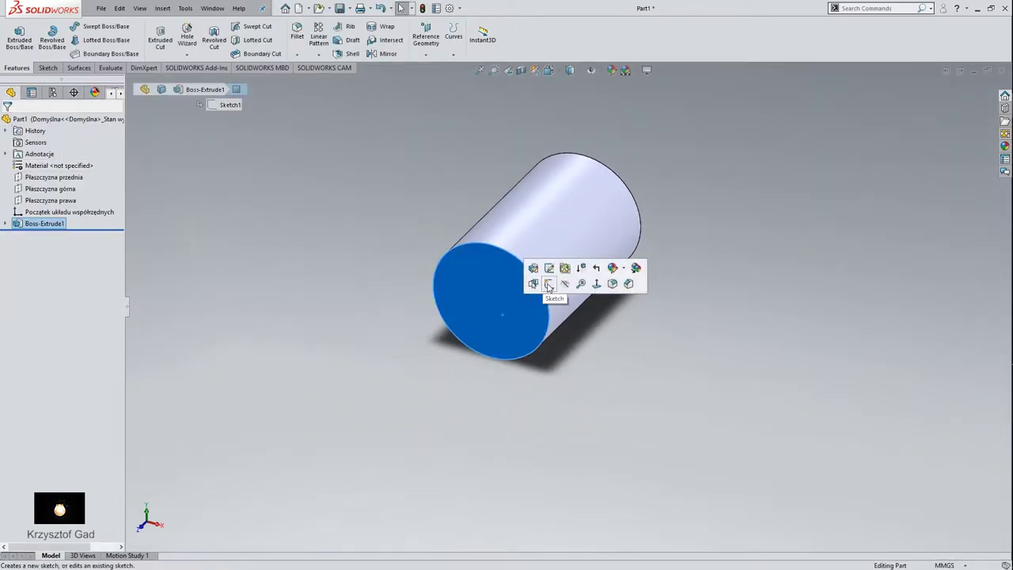
{"action": "left_click", "coordinate": [548, 284]}
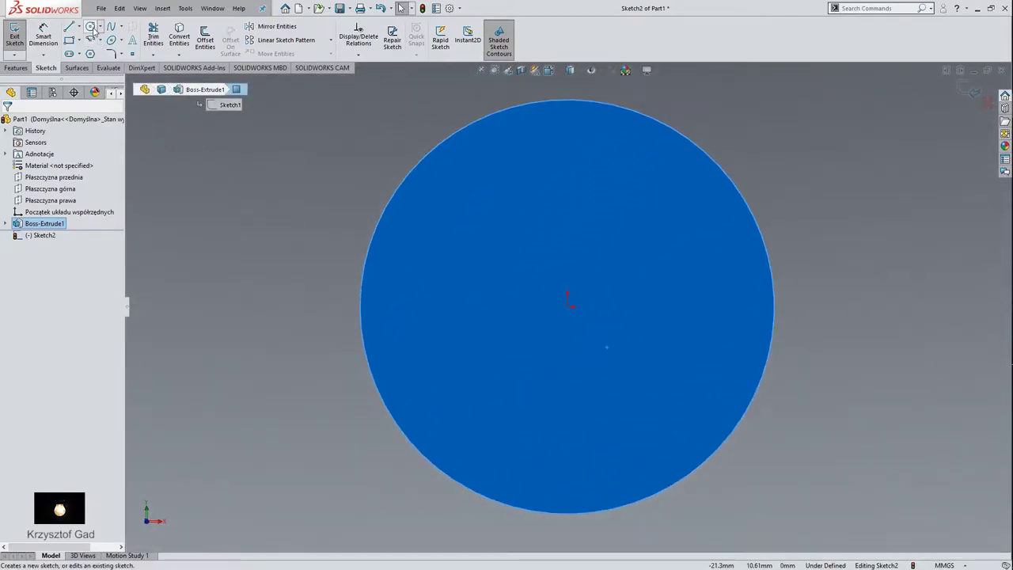
{"action": "left_click", "coordinate": [91, 29]}
{"action": "left_click", "coordinate": [569, 309]}
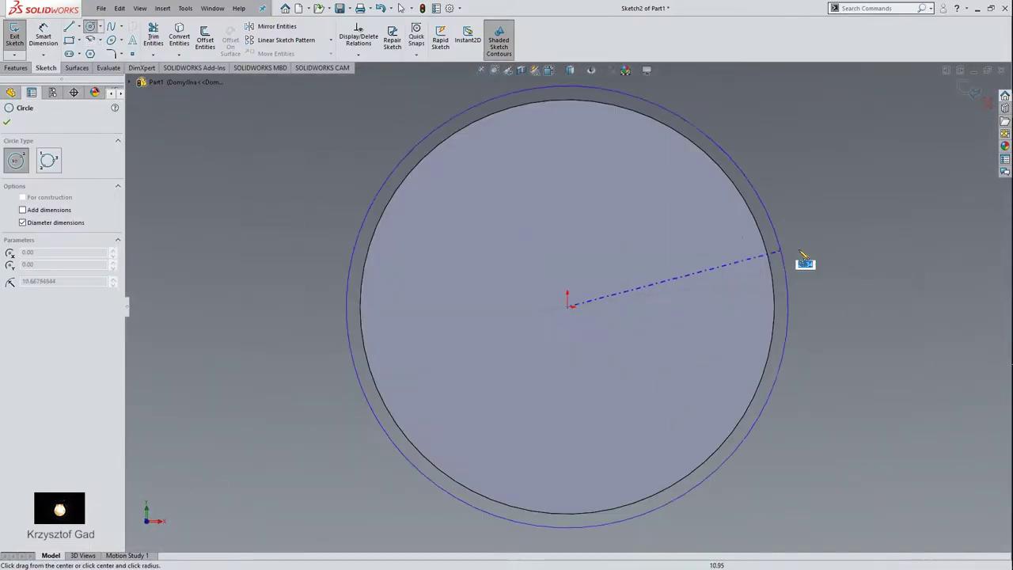
{"action": "key", "text": "Return"}
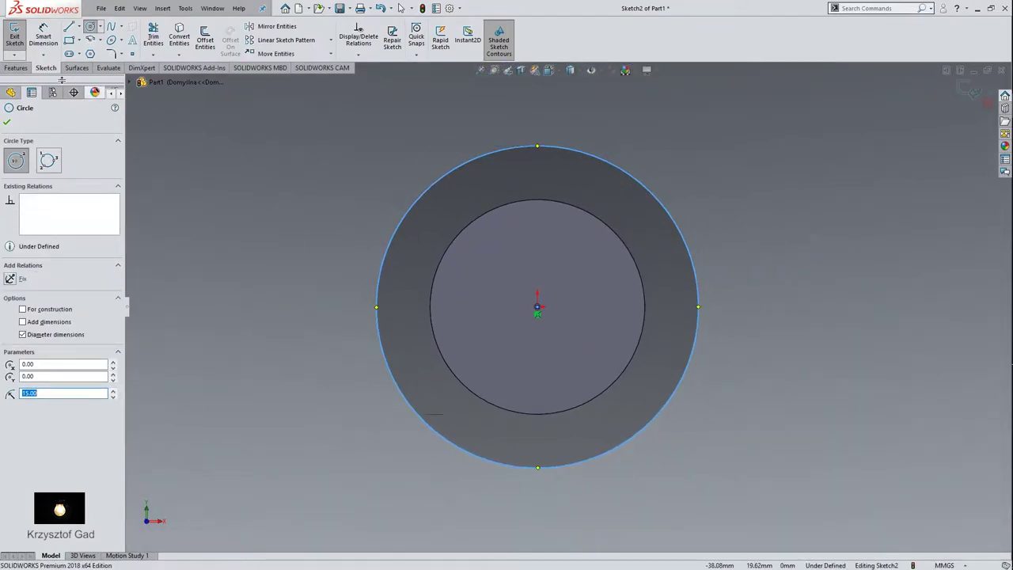
Step: Extrude the Ø30 circle 42 mm out from the face
{"action": "left_click", "coordinate": [15, 69]}
{"action": "left_click", "coordinate": [20, 39]}
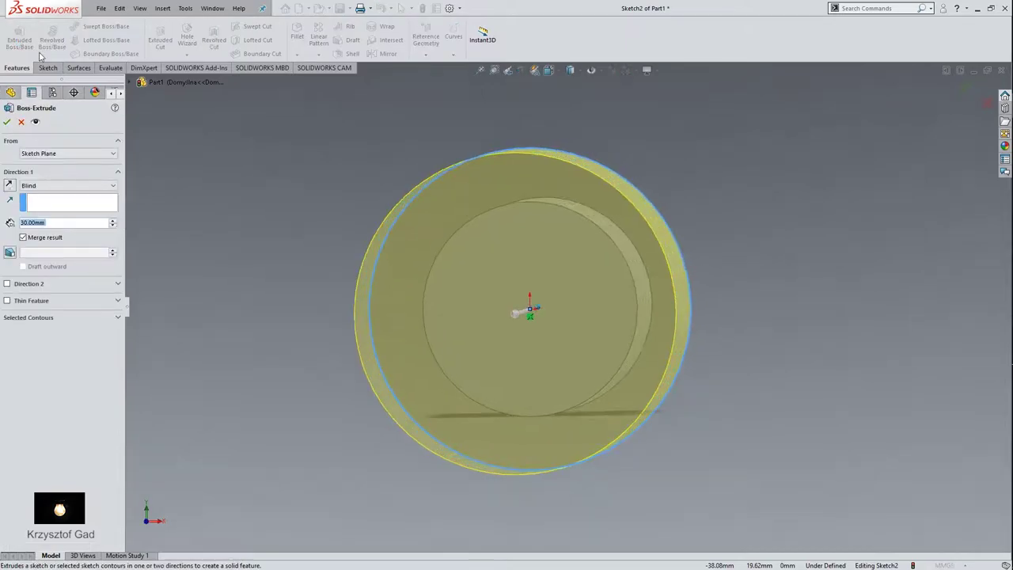
{"action": "type", "text": "42"}
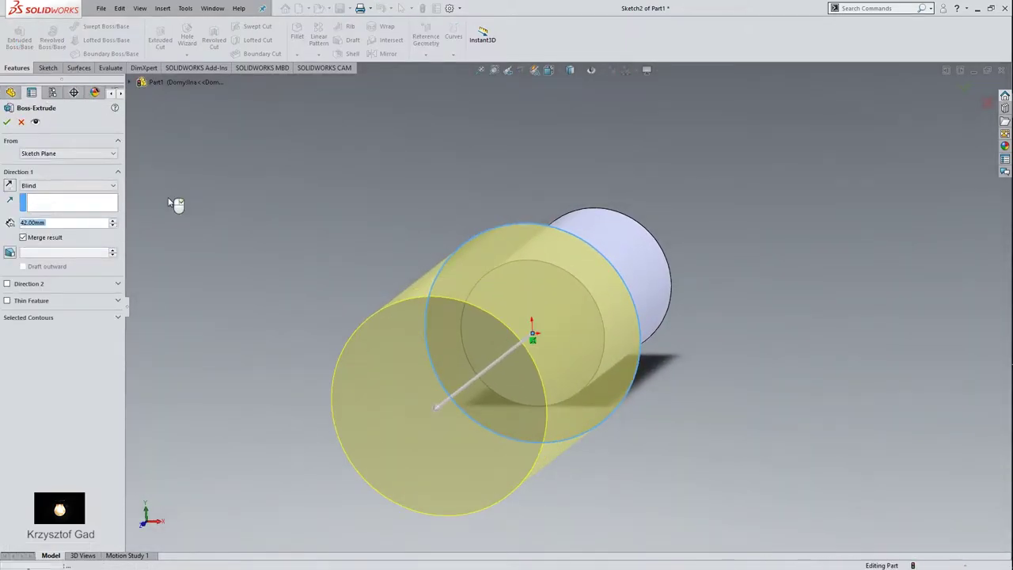
{"action": "key", "text": "Return"}
Step: On the wider end face, sketch an origin-centred circle on the edge plus a Ø90 outer circle
{"action": "left_click", "coordinate": [483, 400]}
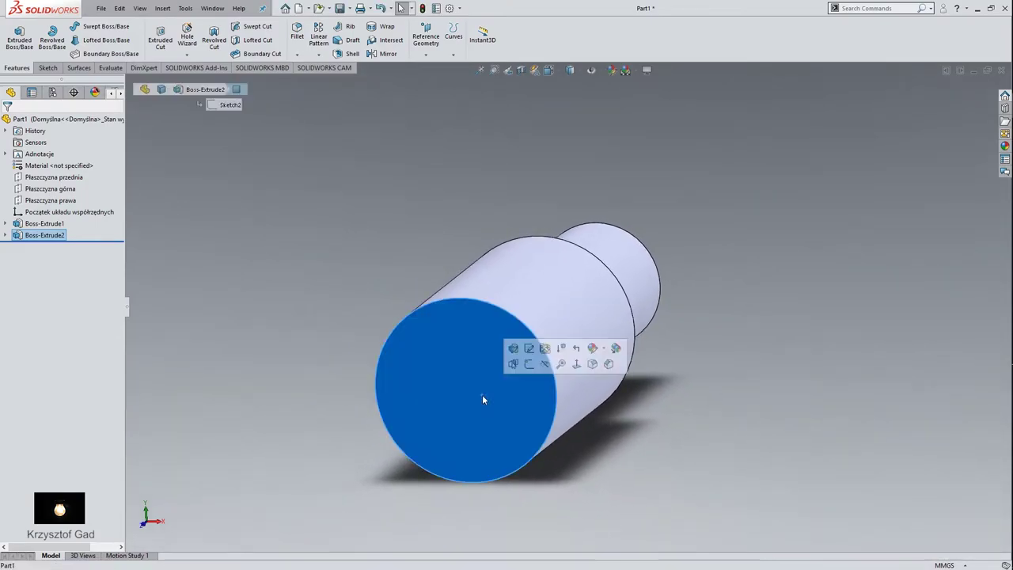
{"action": "left_click", "coordinate": [529, 366]}
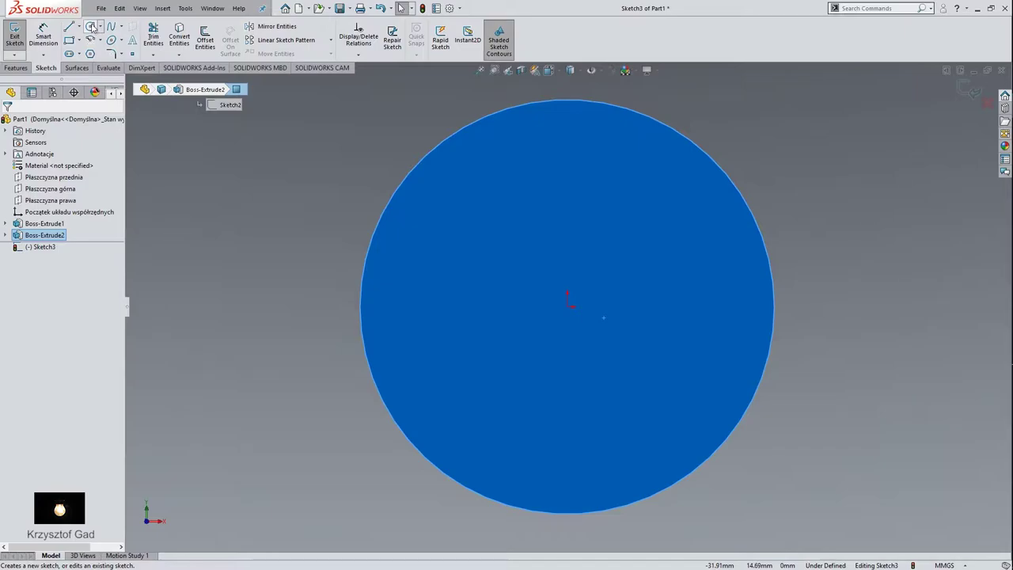
{"action": "left_click", "coordinate": [91, 27]}
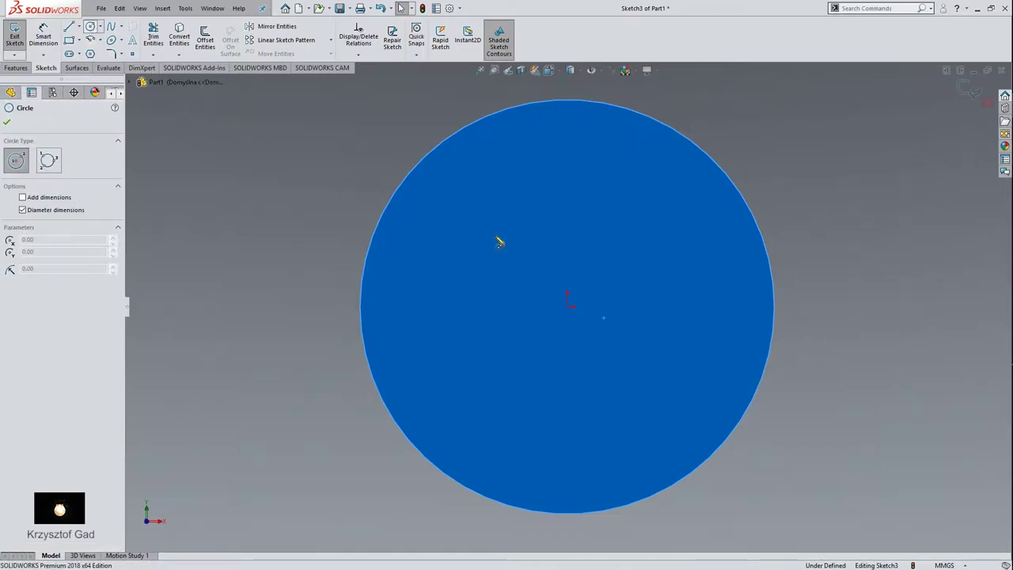
{"action": "left_click", "coordinate": [567, 306]}
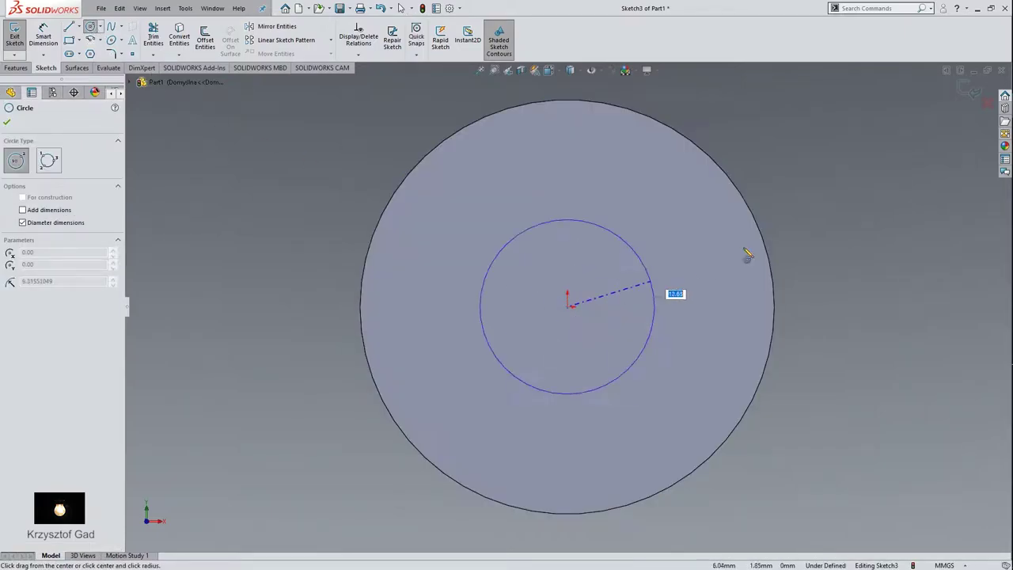
{"action": "left_click", "coordinate": [833, 209]}
{"action": "type", "text": "18"}
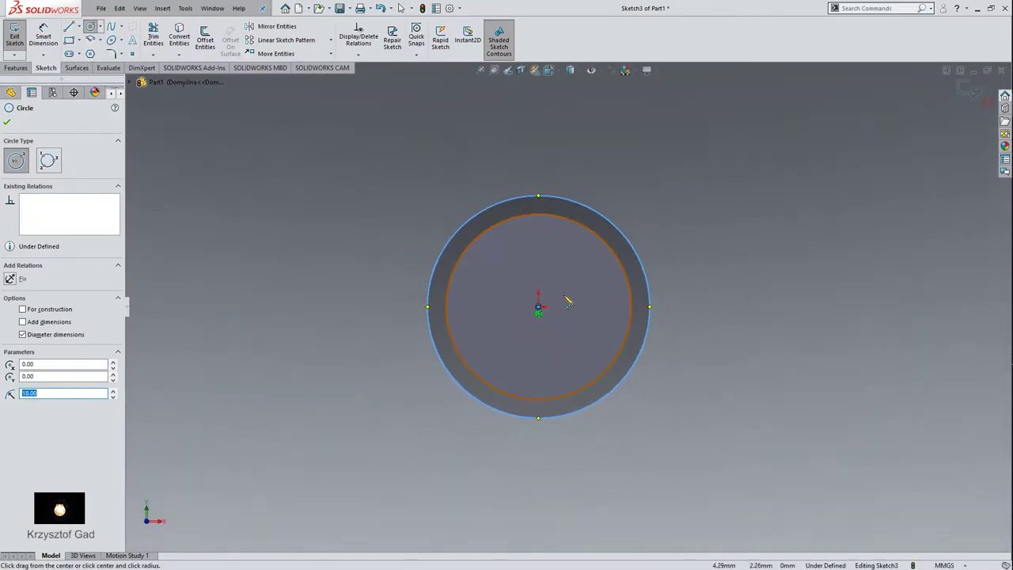
{"action": "left_click", "coordinate": [539, 309]}
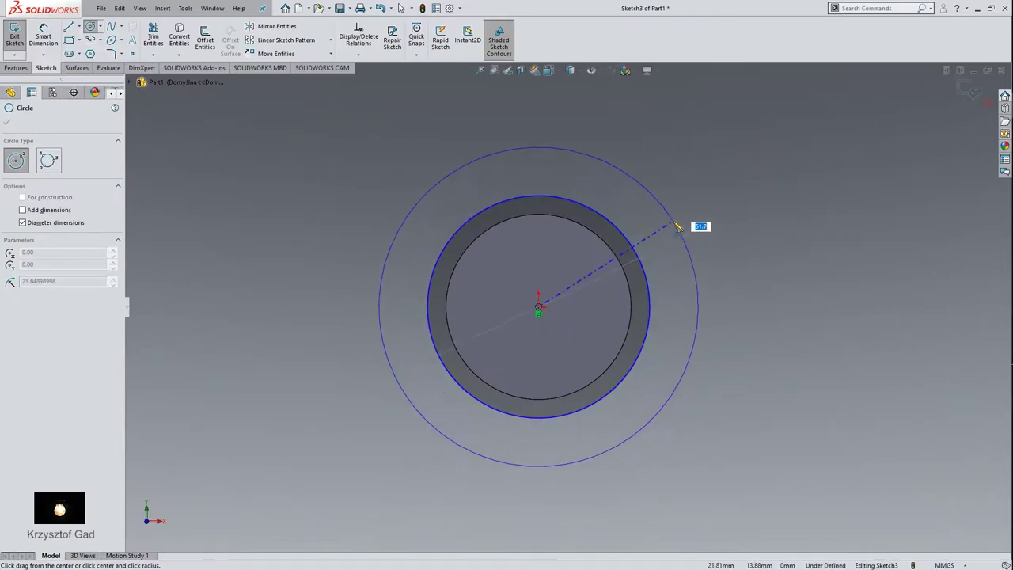
{"action": "type", "text": "45"}
{"action": "key", "text": "Return"}
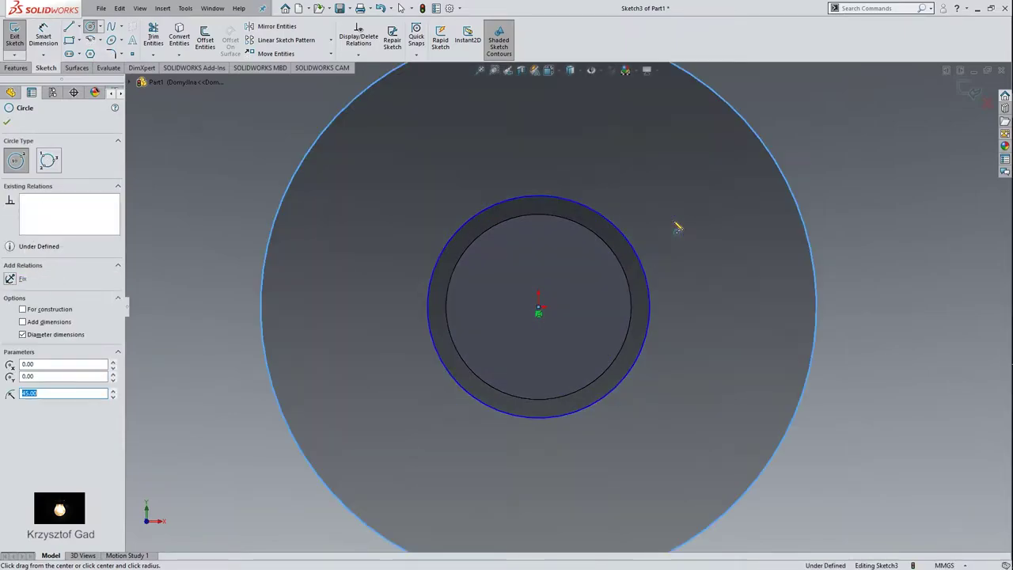
{"action": "key", "text": "Escape"}
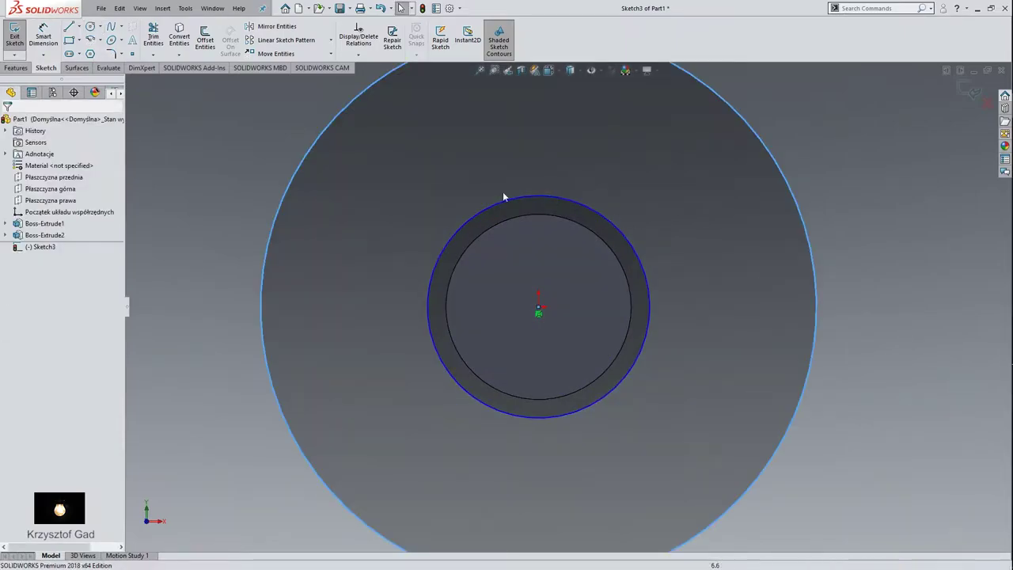
Step: Draw a vertical centerline from the origin up to the outer circle
{"action": "left_click", "coordinate": [84, 32]}
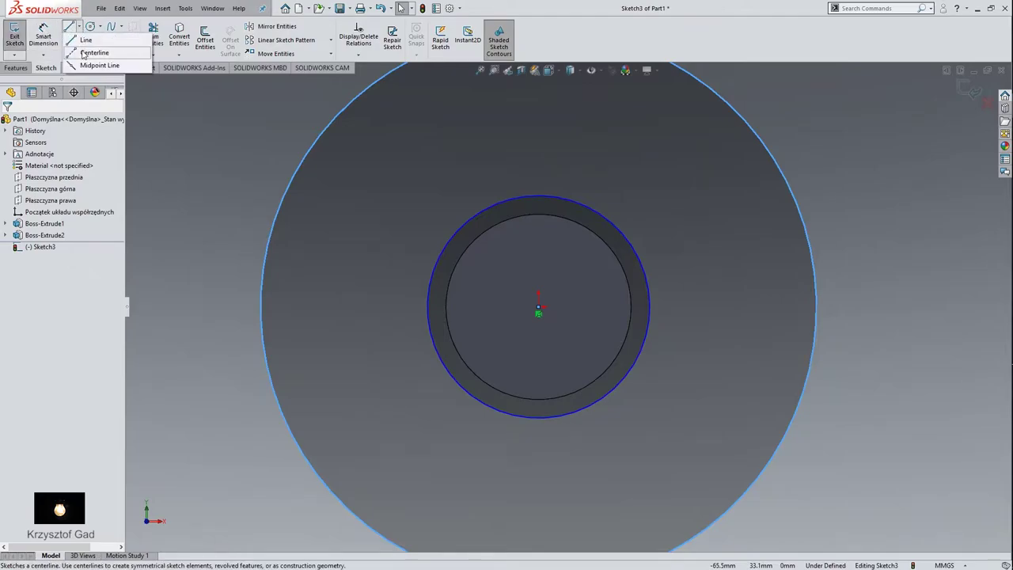
{"action": "left_click", "coordinate": [84, 53]}
{"action": "scroll", "coordinate": [542, 337], "scroll_direction": "up", "scroll_amount": 3}
{"action": "scroll", "coordinate": [540, 333], "scroll_direction": "up", "scroll_amount": 1}
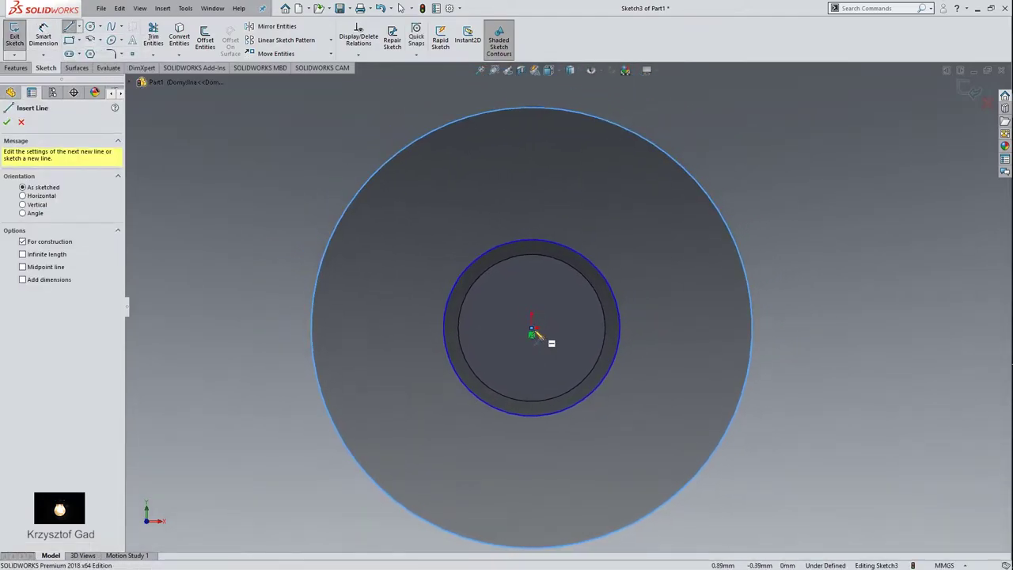
{"action": "left_click", "coordinate": [532, 331]}
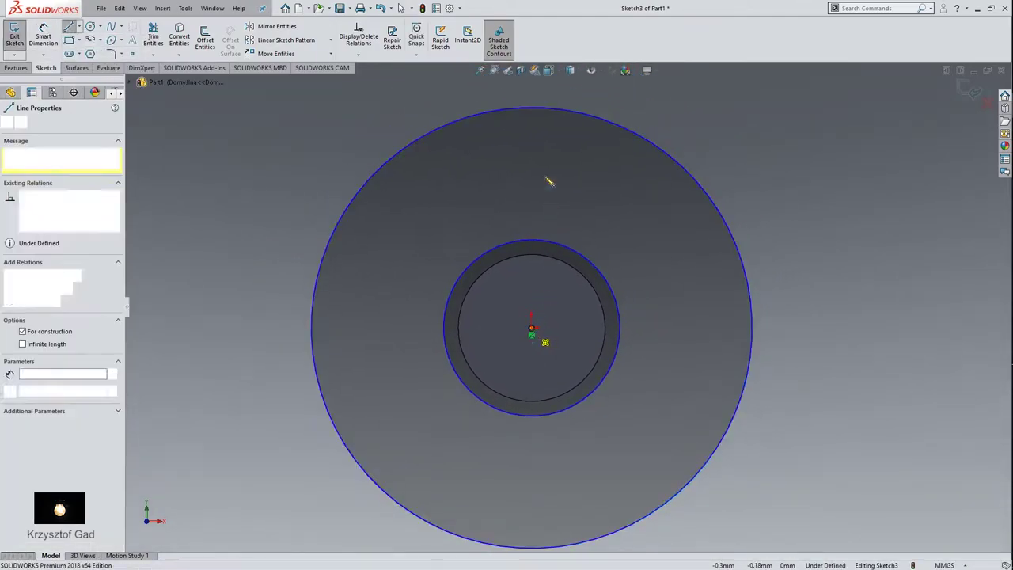
{"action": "left_click", "coordinate": [532, 108]}
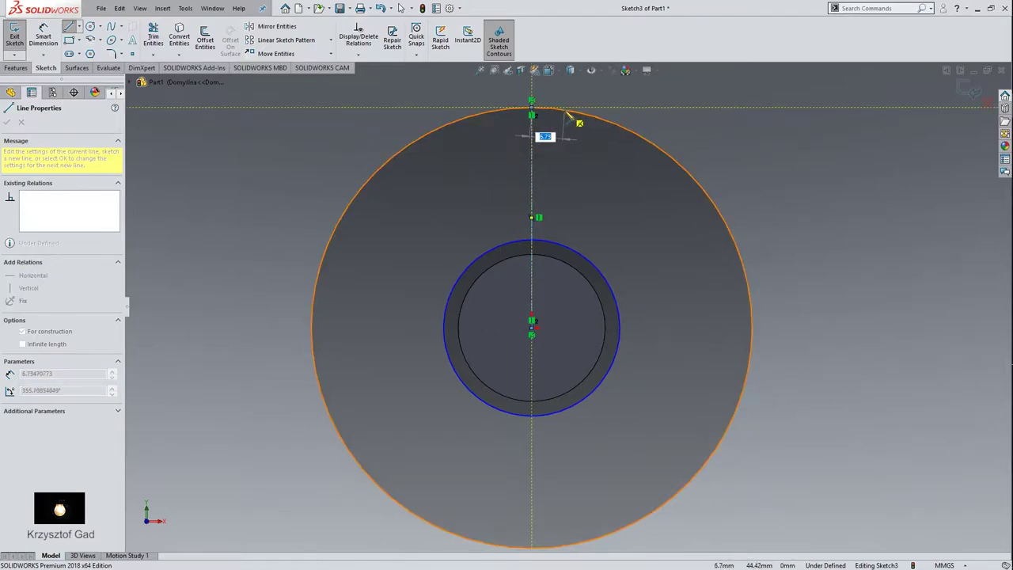
Step: Draw the stepped tooth line profile: vertical, short horizontal, then vertical up to the outer circle
{"action": "left_click", "coordinate": [69, 27]}
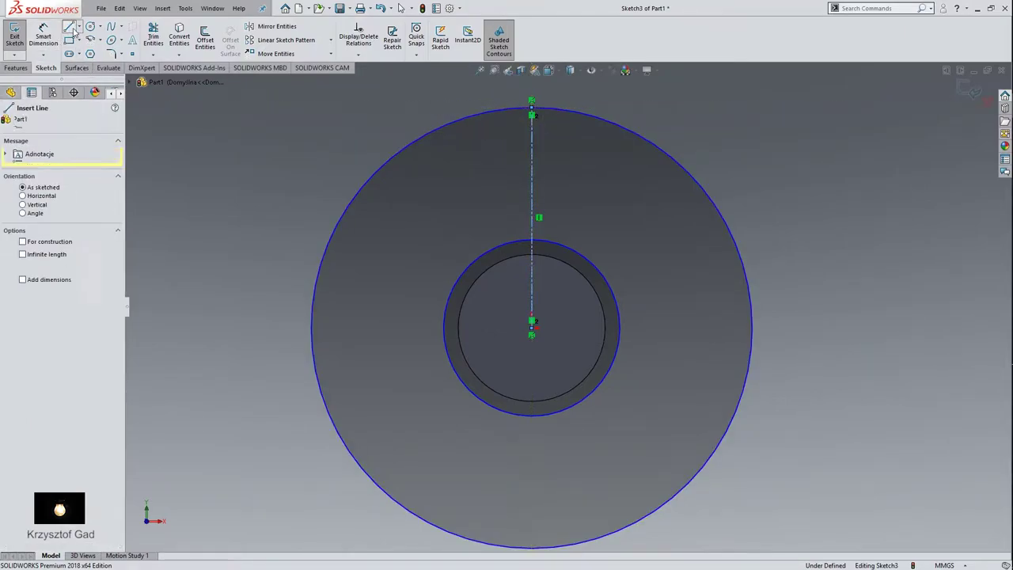
{"action": "left_click", "coordinate": [558, 252]}
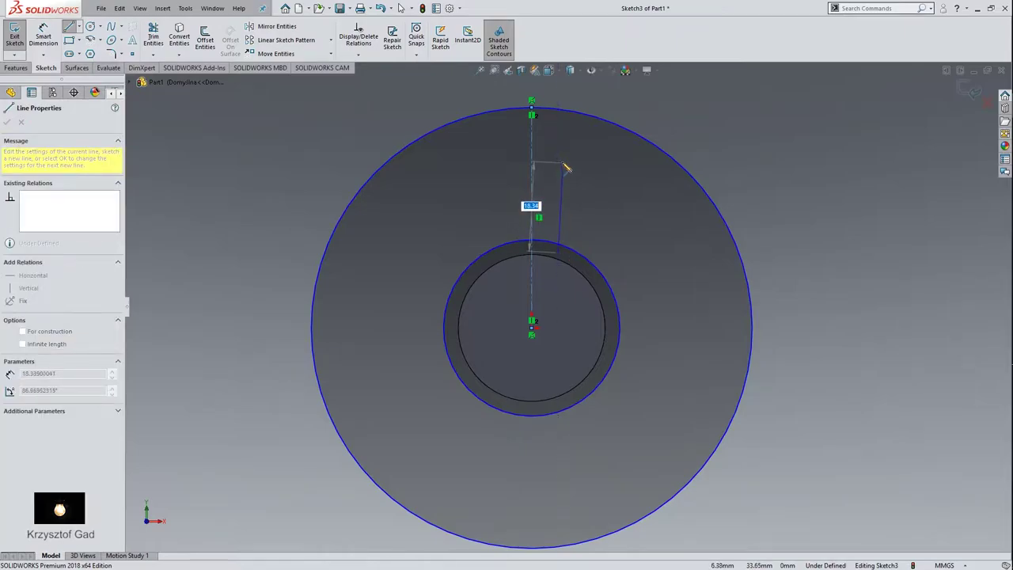
{"action": "left_click", "coordinate": [558, 161]}
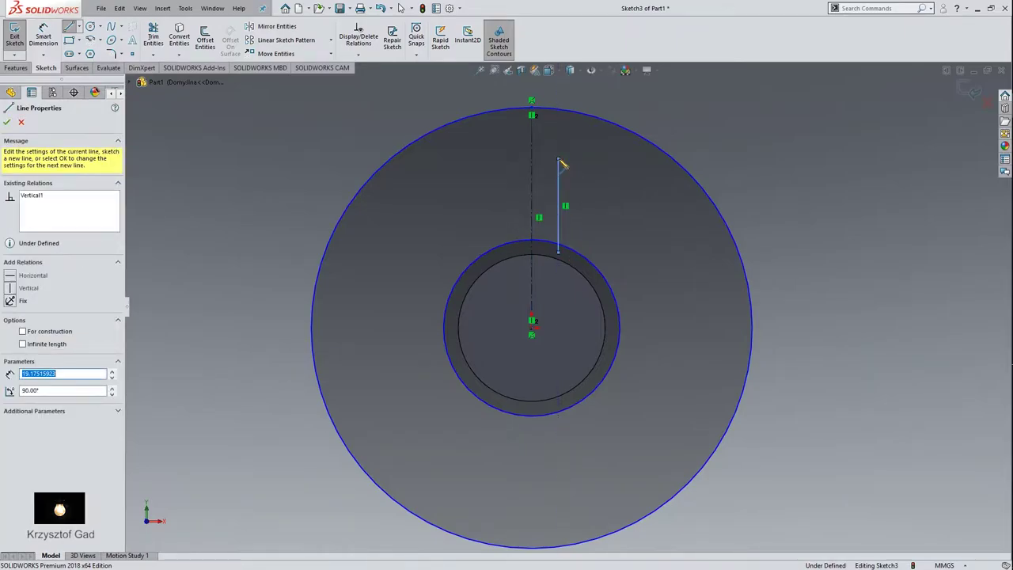
{"action": "left_click", "coordinate": [613, 160]}
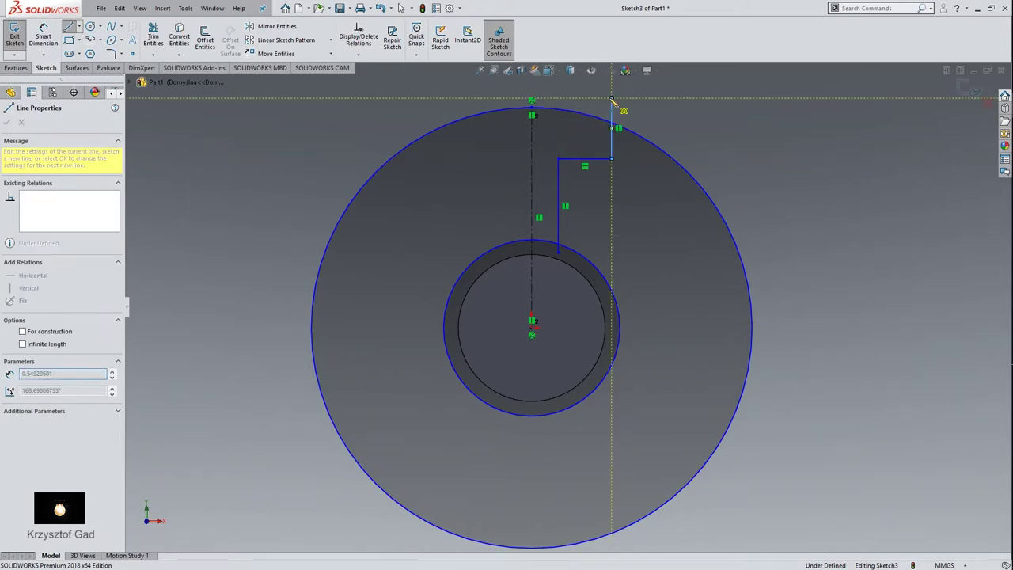
{"action": "left_click", "coordinate": [612, 98]}
{"action": "key", "text": "Escape"}
{"action": "left_click", "coordinate": [612, 119]}
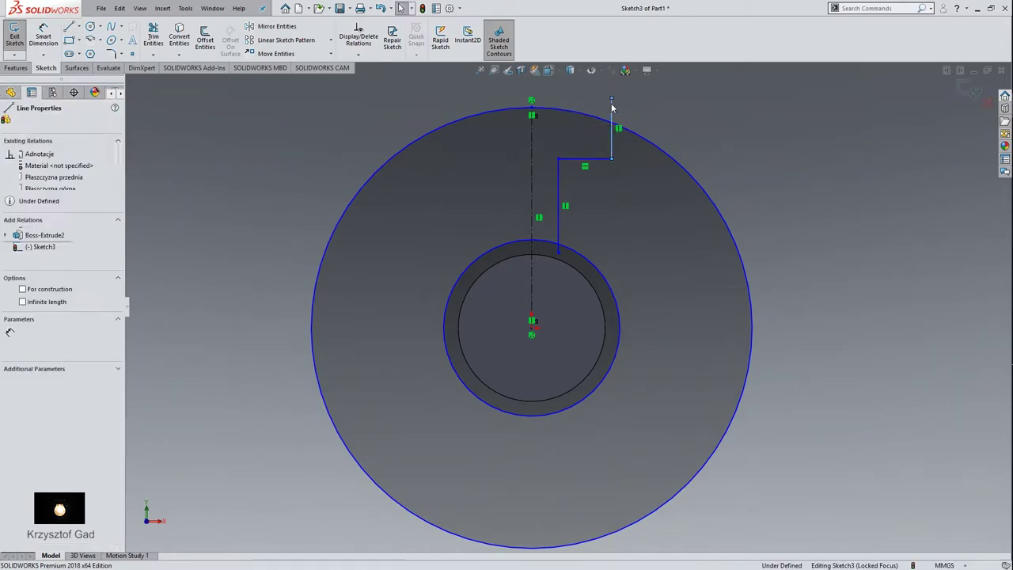
{"action": "key", "text": "Escape"}
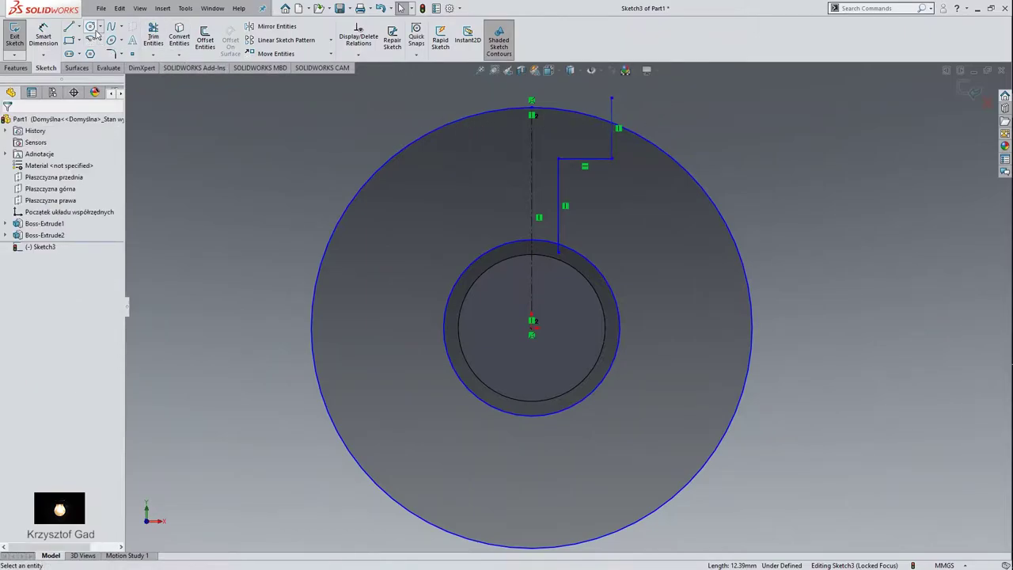
Step: Add a perimeter circle tangent to the horizontal line, short vertical line and outer circle
{"action": "left_click", "coordinate": [100, 28]}
{"action": "left_click", "coordinate": [108, 51]}
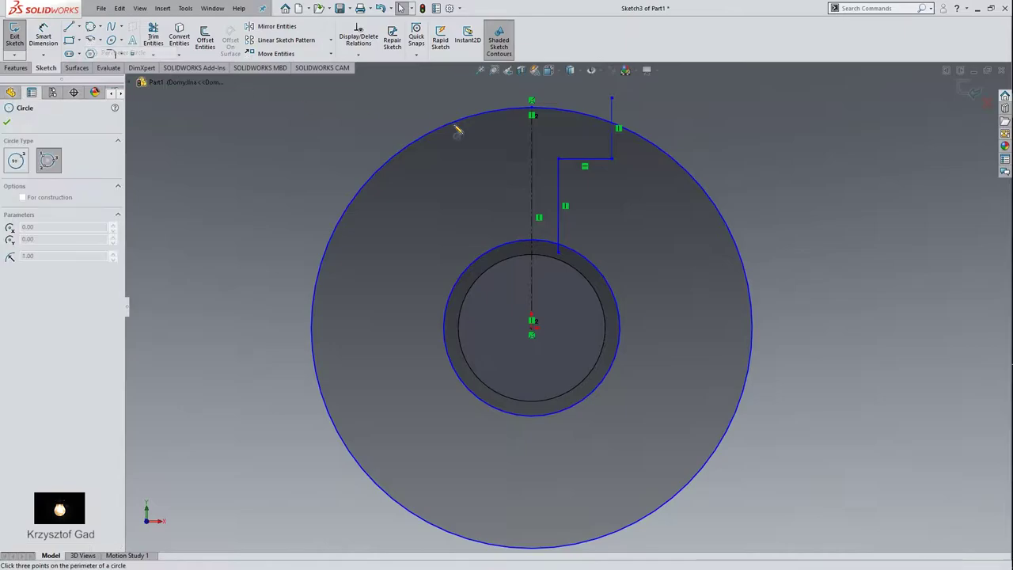
{"action": "left_click", "coordinate": [586, 160]}
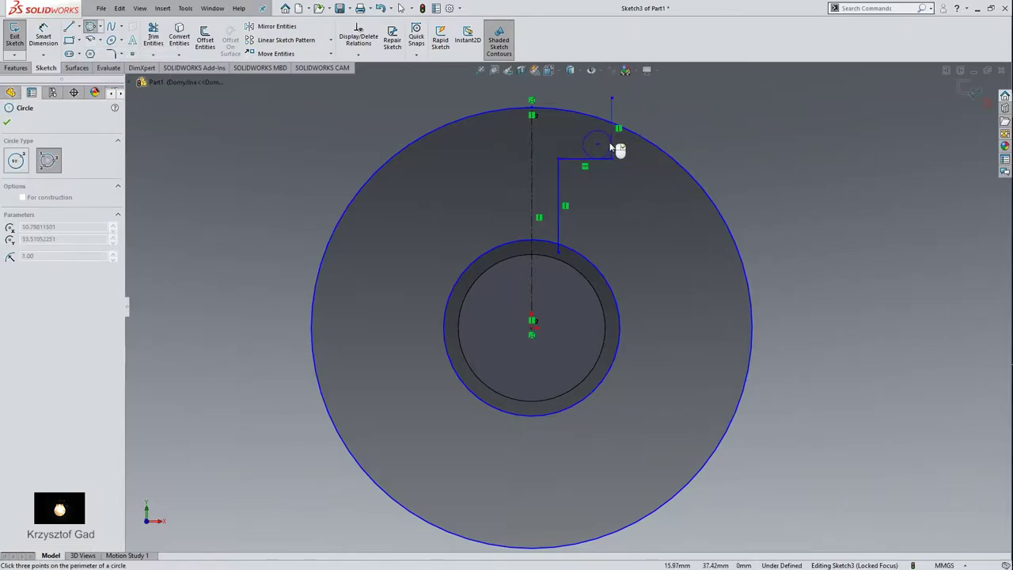
{"action": "left_click", "coordinate": [599, 118]}
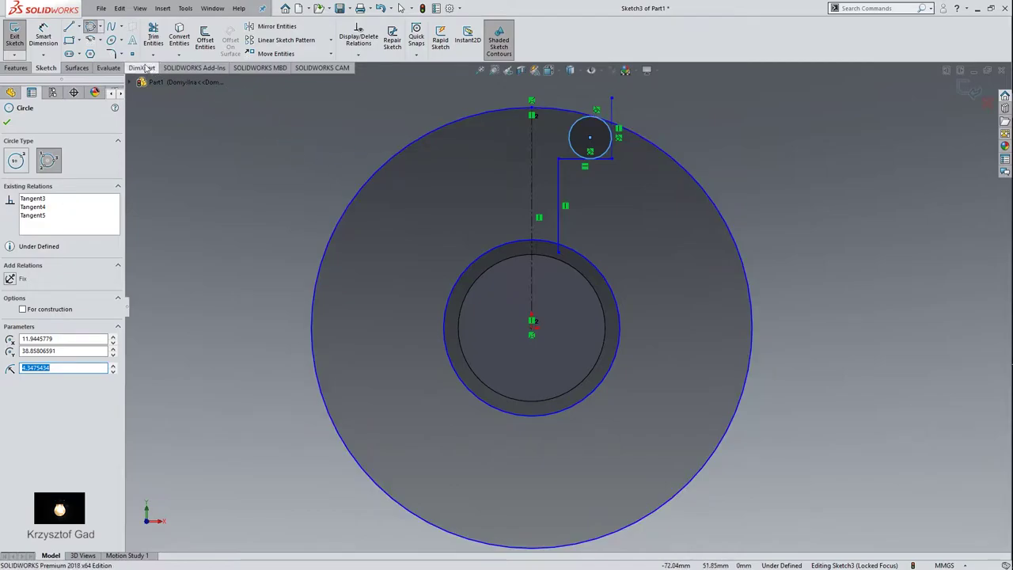
Step: Start a Smart Dimension between the long vertical line and the centerline
{"action": "left_click", "coordinate": [45, 31]}
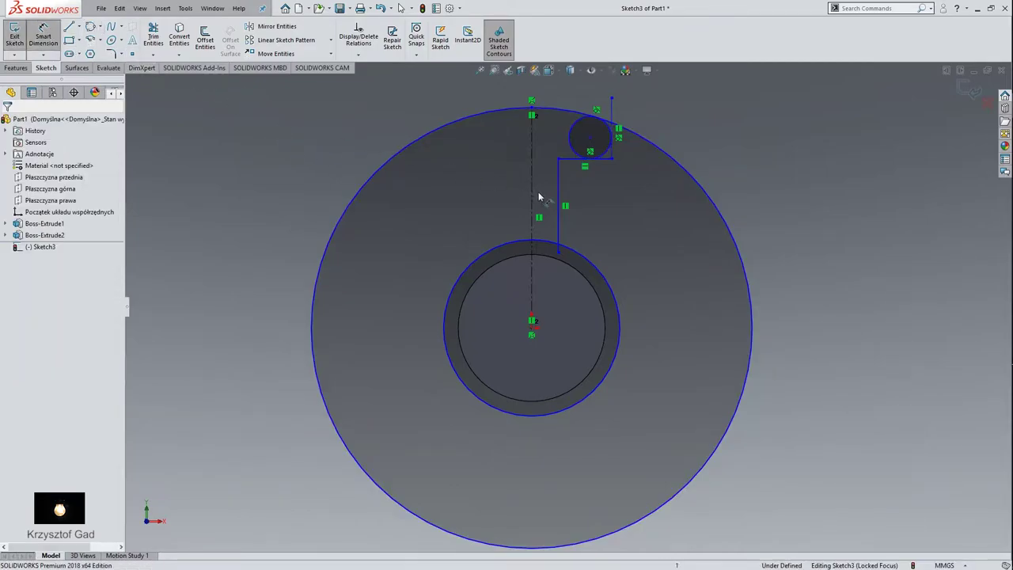
{"action": "scroll", "coordinate": [568, 206], "scroll_direction": "down", "scroll_amount": 3}
{"action": "scroll", "coordinate": [595, 260], "scroll_direction": "down", "scroll_amount": 1}
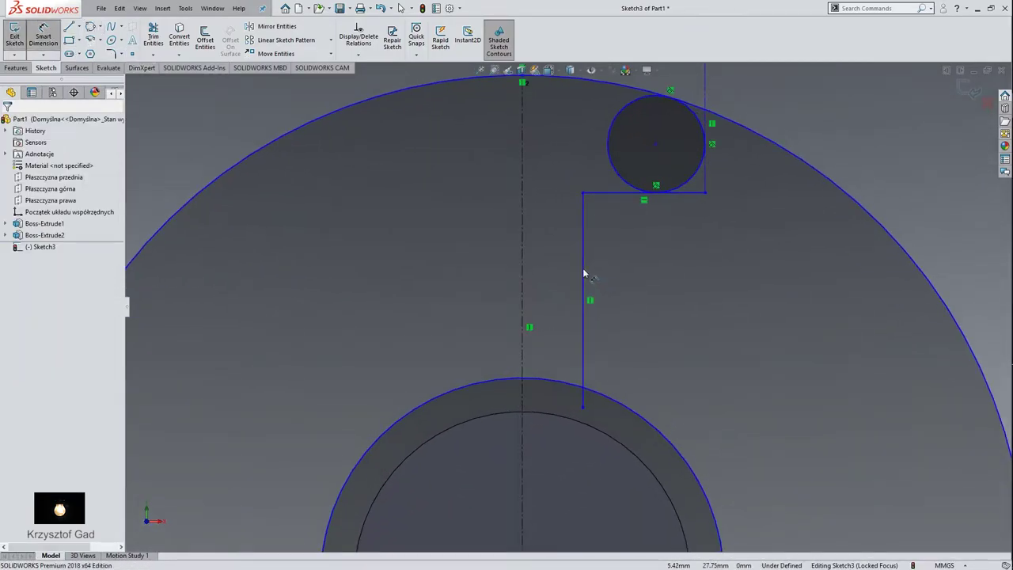
{"action": "left_click", "coordinate": [583, 273]}
{"action": "left_click", "coordinate": [522, 272]}
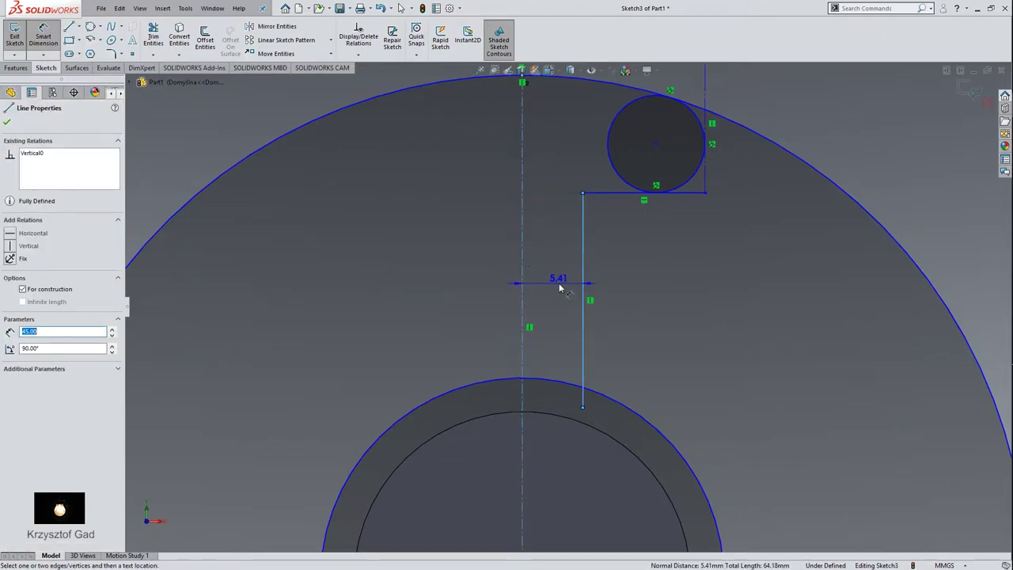
Step: Dimension the vertical line 5 mm from the centerline and the tooth width 15 mm
{"action": "left_click", "coordinate": [558, 285]}
{"action": "type", "text": "5"}
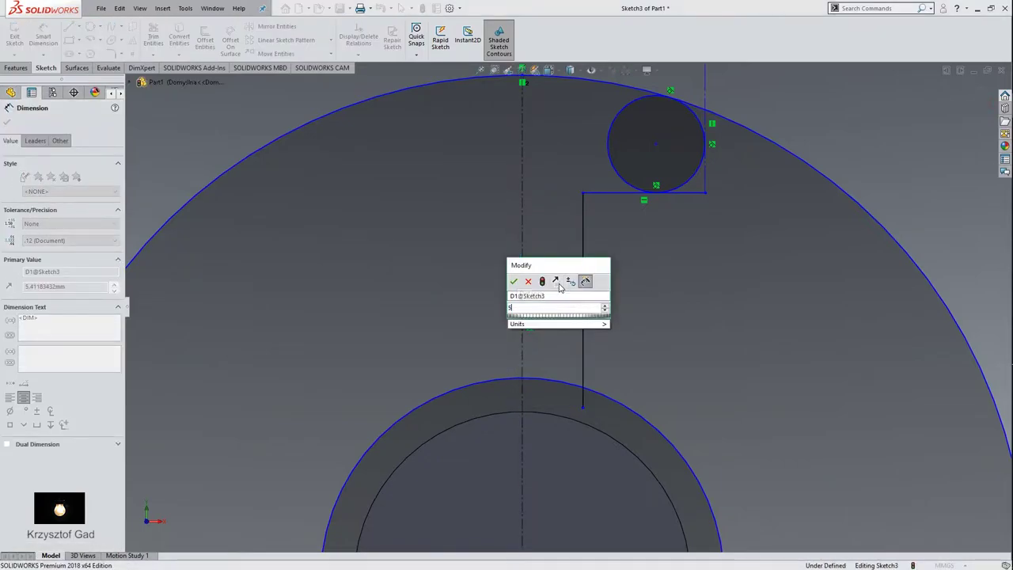
{"action": "key", "text": "Return"}
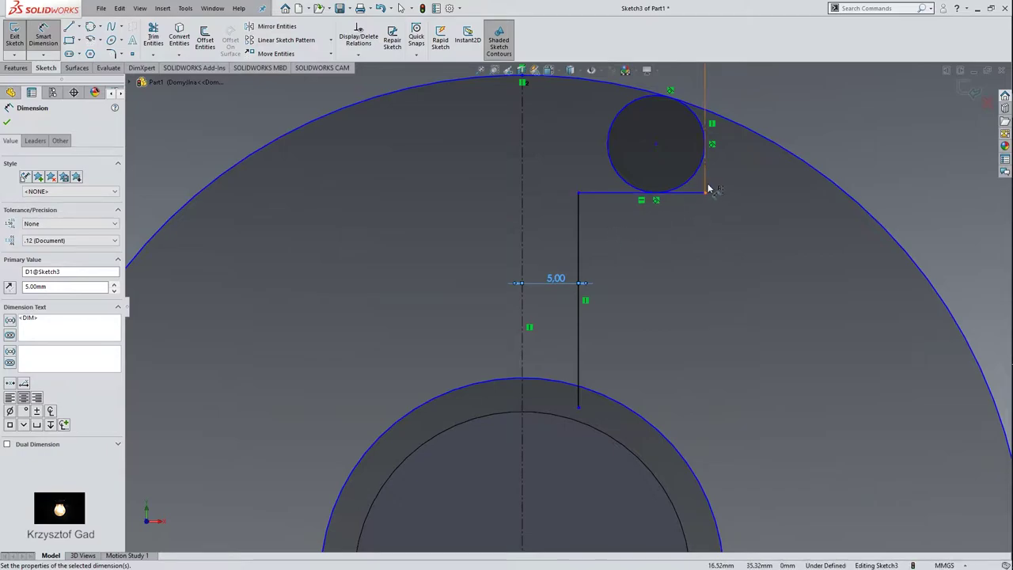
{"action": "left_click", "coordinate": [523, 324]}
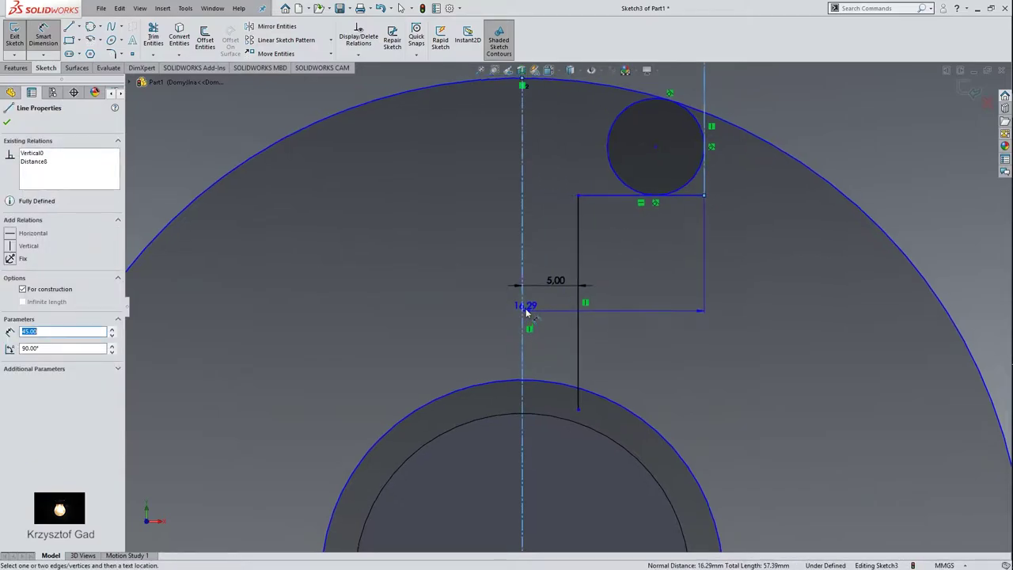
{"action": "scroll", "coordinate": [527, 306], "scroll_direction": "up", "scroll_amount": 2}
{"action": "left_click", "coordinate": [548, 166]}
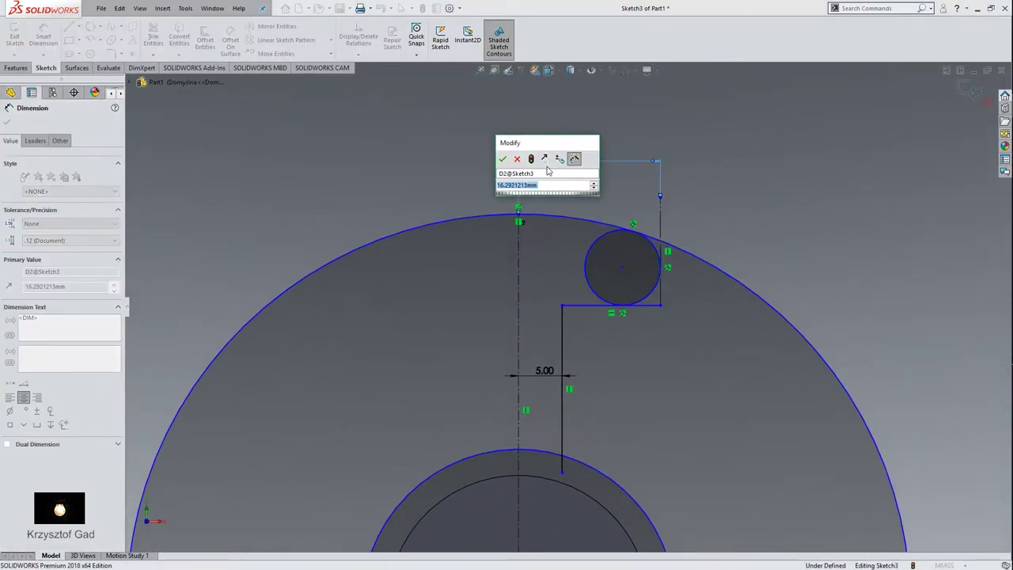
{"action": "type", "text": "15"}
{"action": "key", "text": "Return"}
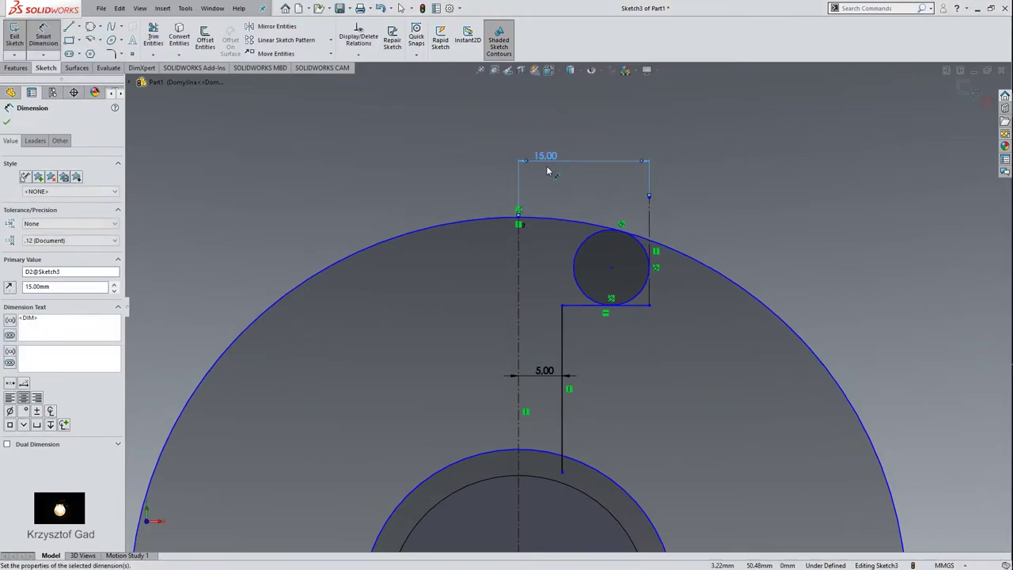
Step: Dimension the small circle Ø4, the outer circle Ø90 and the inner circle Ø36
{"action": "left_click", "coordinate": [650, 255]}
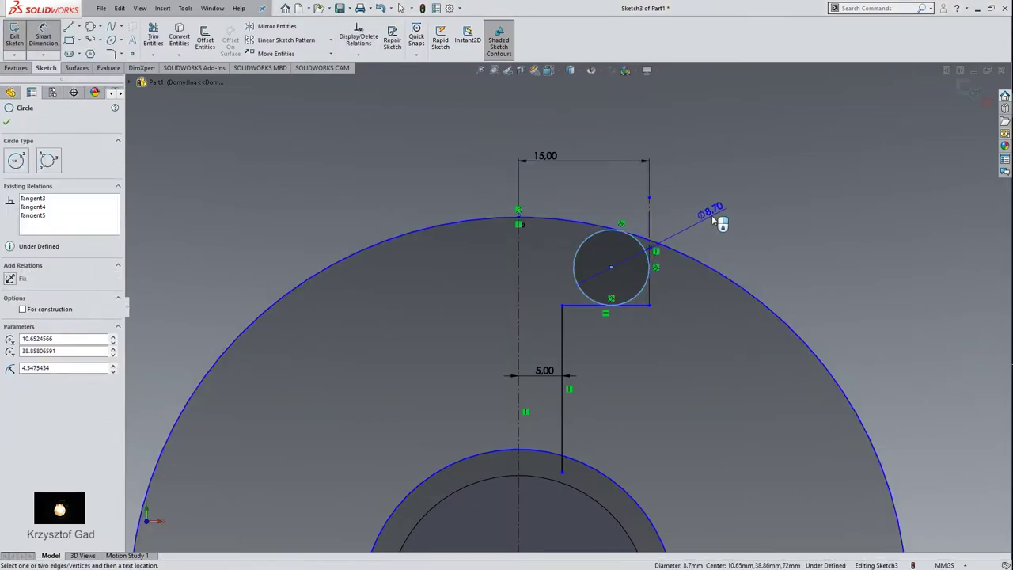
{"action": "left_click", "coordinate": [715, 218]}
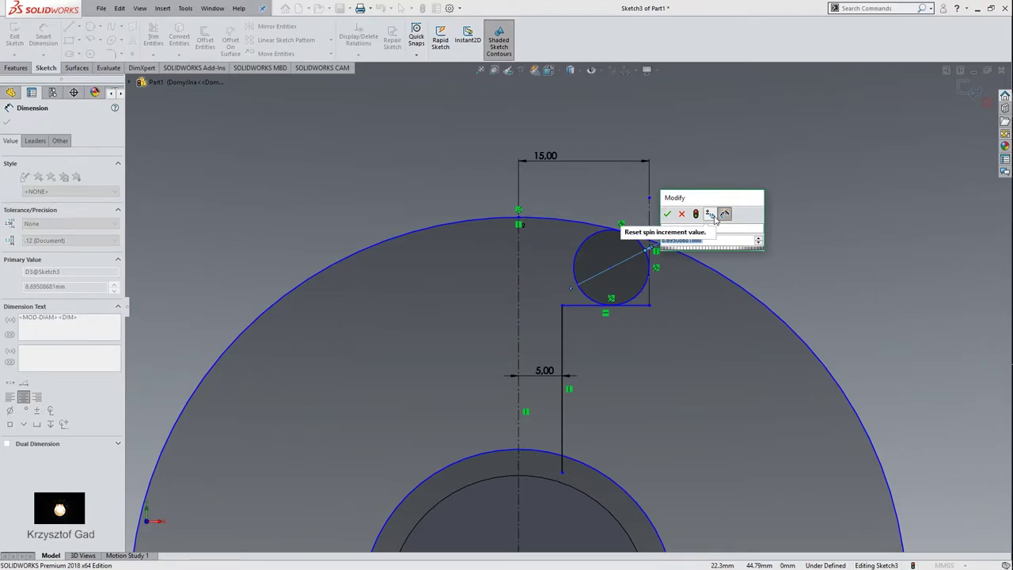
{"action": "type", "text": "4"}
{"action": "key", "text": "Return"}
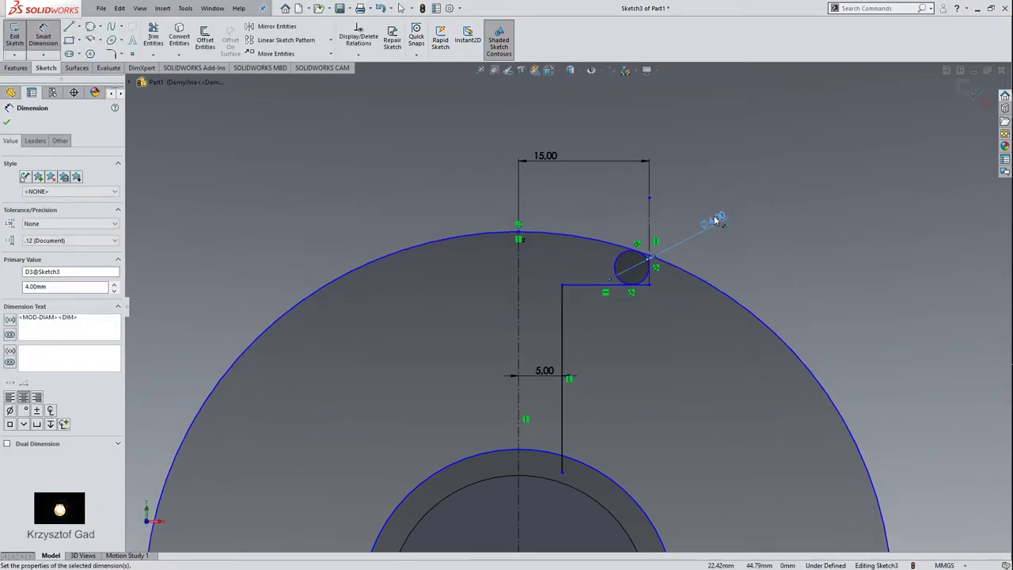
{"action": "left_click", "coordinate": [722, 284]}
{"action": "left_click", "coordinate": [772, 275]}
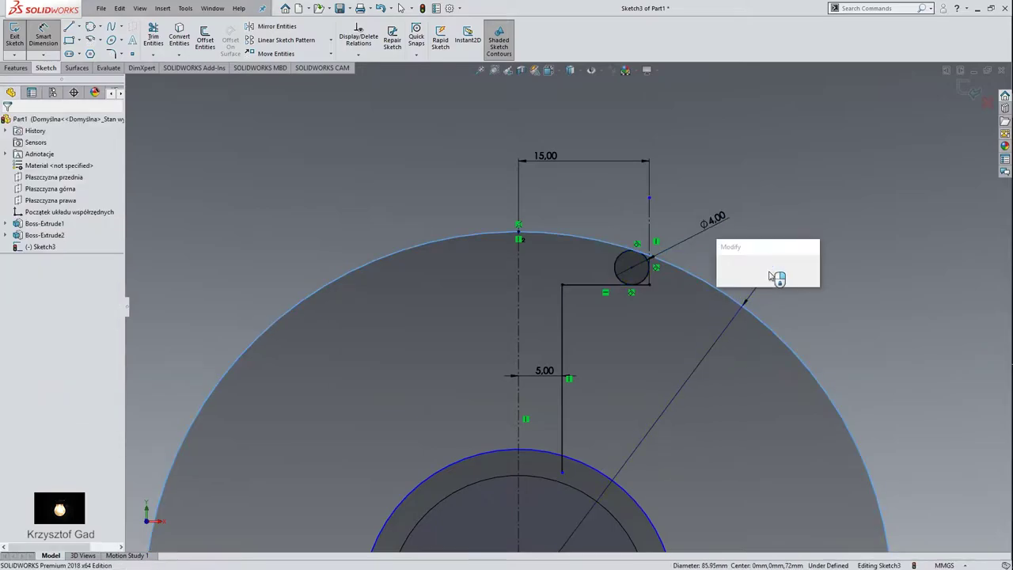
{"action": "type", "text": "90"}
{"action": "key", "text": "Return"}
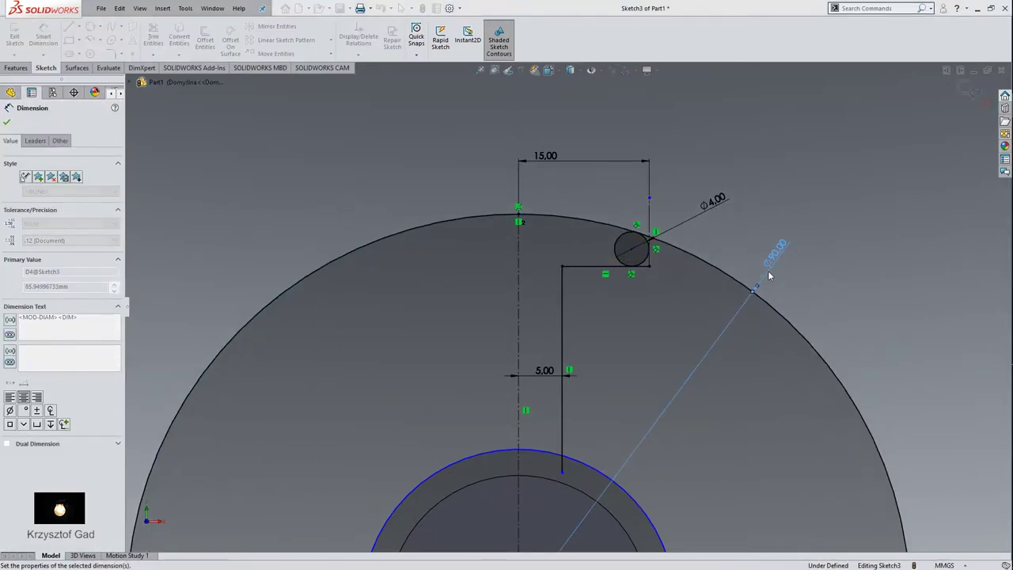
{"action": "left_click", "coordinate": [647, 489]}
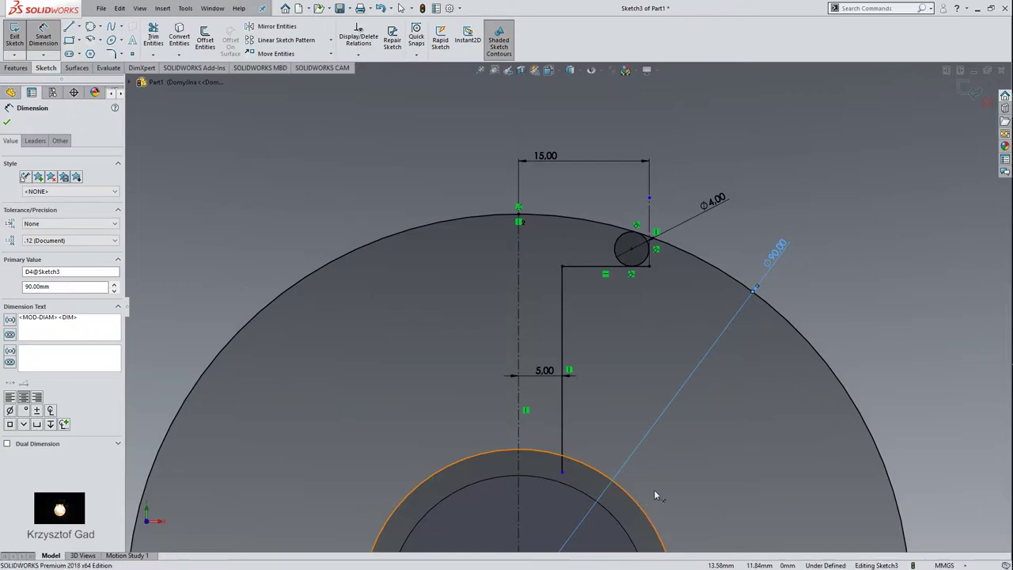
{"action": "left_click", "coordinate": [668, 492]}
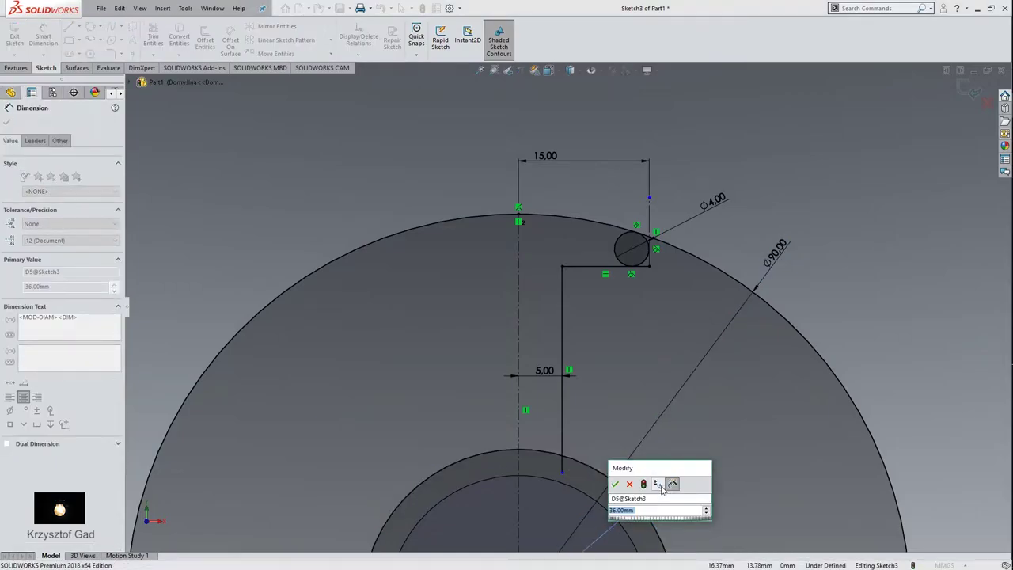
{"action": "key", "text": "Return"}
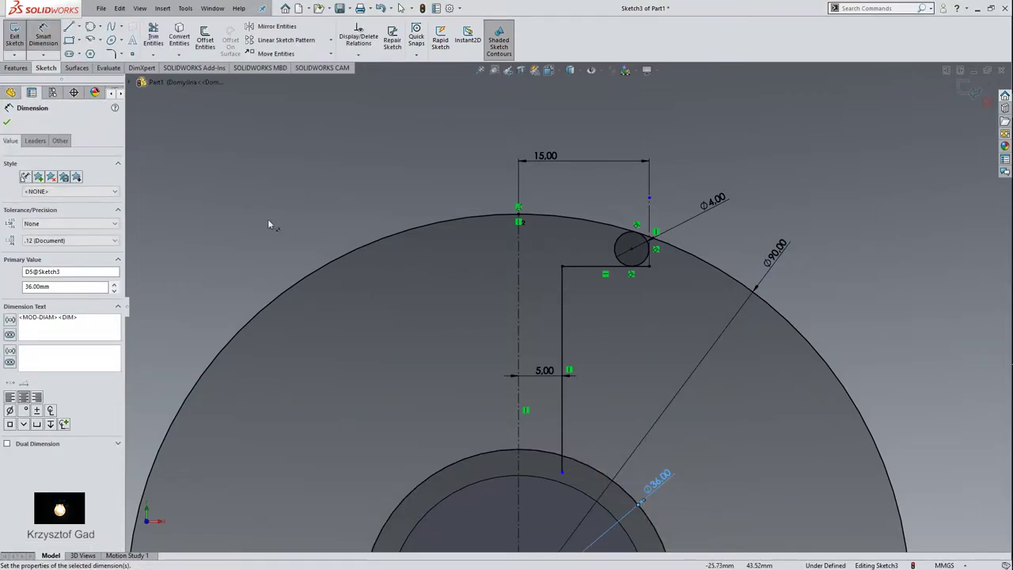
Step: Trim the excess Ø90 circle, horizontal line, small circle, Ø36 arc and line stub
{"action": "left_click", "coordinate": [153, 36]}
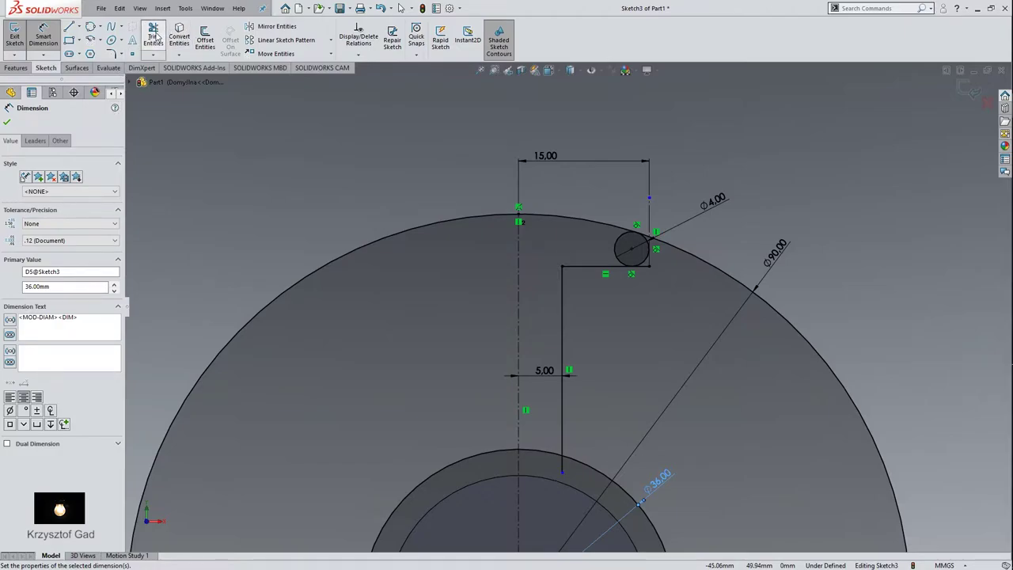
{"action": "left_click", "coordinate": [367, 247]}
{"action": "scroll", "coordinate": [649, 245], "scroll_direction": "down", "scroll_amount": 2}
{"action": "scroll", "coordinate": [696, 249], "scroll_direction": "down", "scroll_amount": 3}
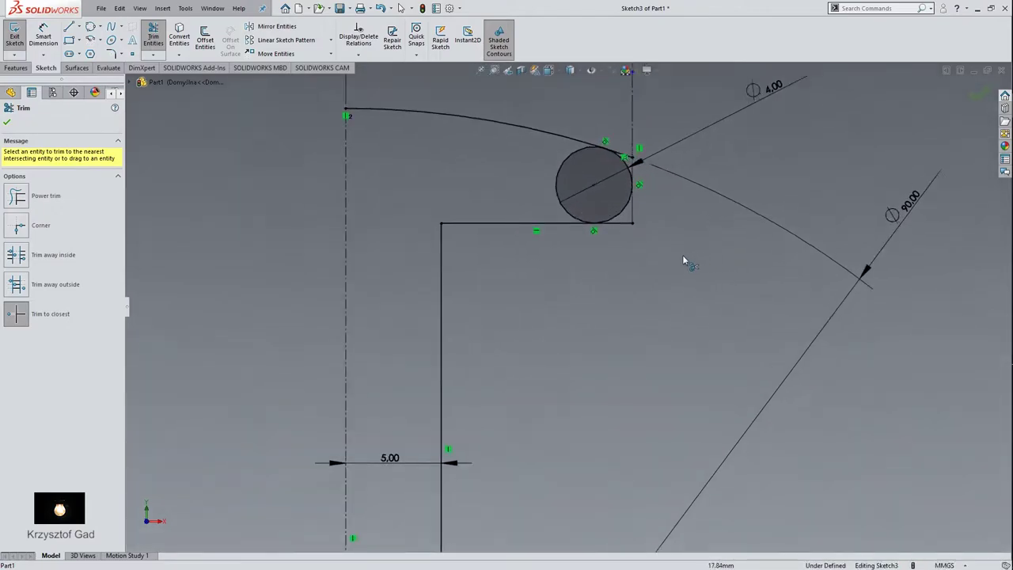
{"action": "scroll", "coordinate": [661, 242], "scroll_direction": "down", "scroll_amount": 2}
{"action": "left_click", "coordinate": [630, 220]}
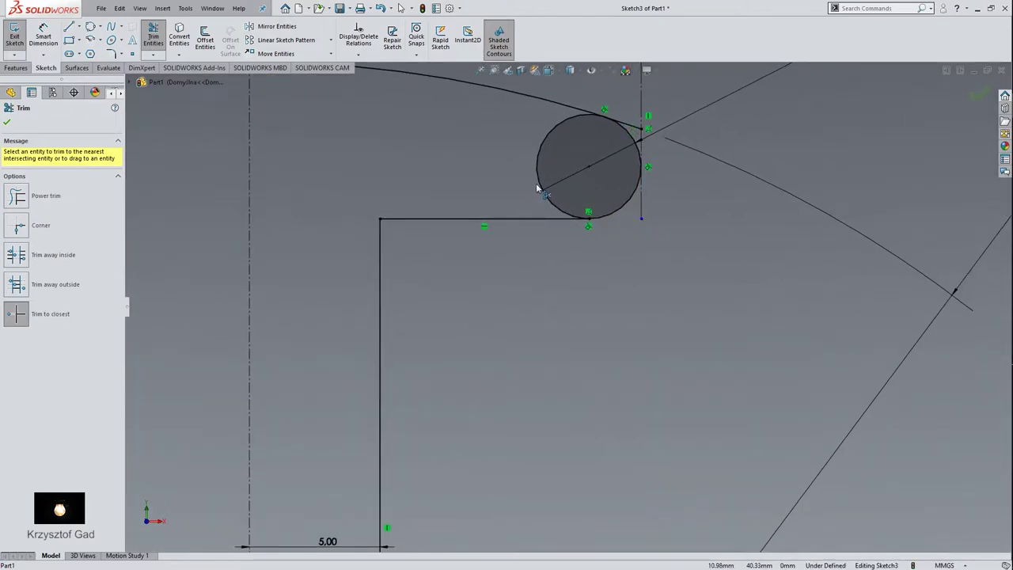
{"action": "left_click", "coordinate": [541, 191]}
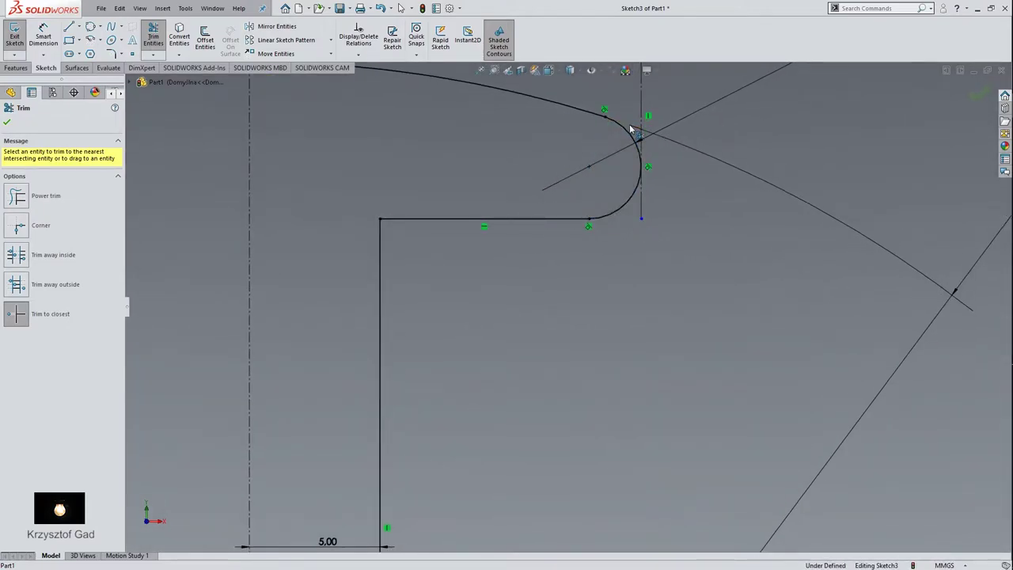
{"action": "scroll", "coordinate": [608, 186], "scroll_direction": "up", "scroll_amount": 2}
{"action": "scroll", "coordinate": [606, 189], "scroll_direction": "up", "scroll_amount": 3}
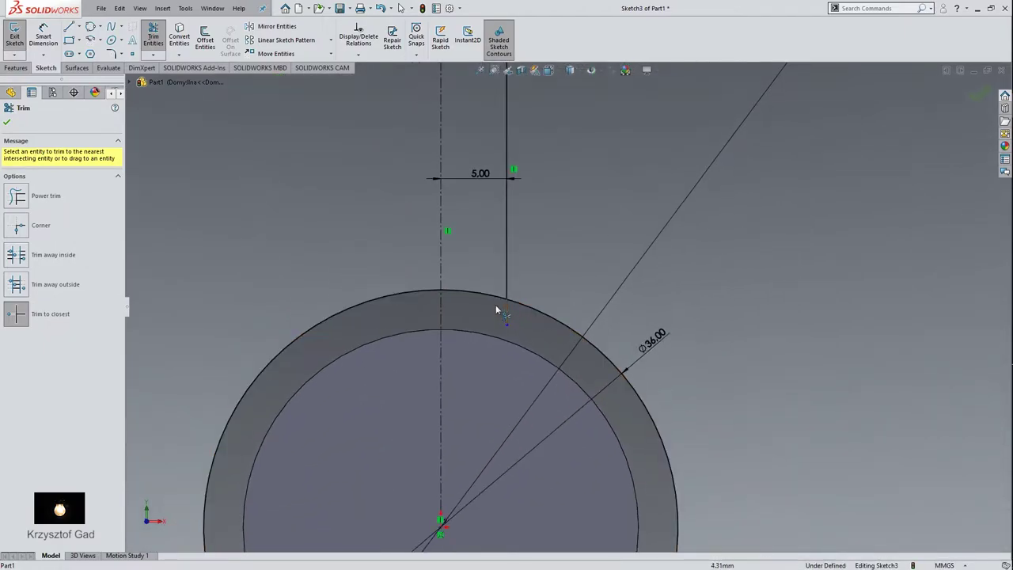
{"action": "left_click", "coordinate": [488, 294]}
{"action": "left_click", "coordinate": [504, 320]}
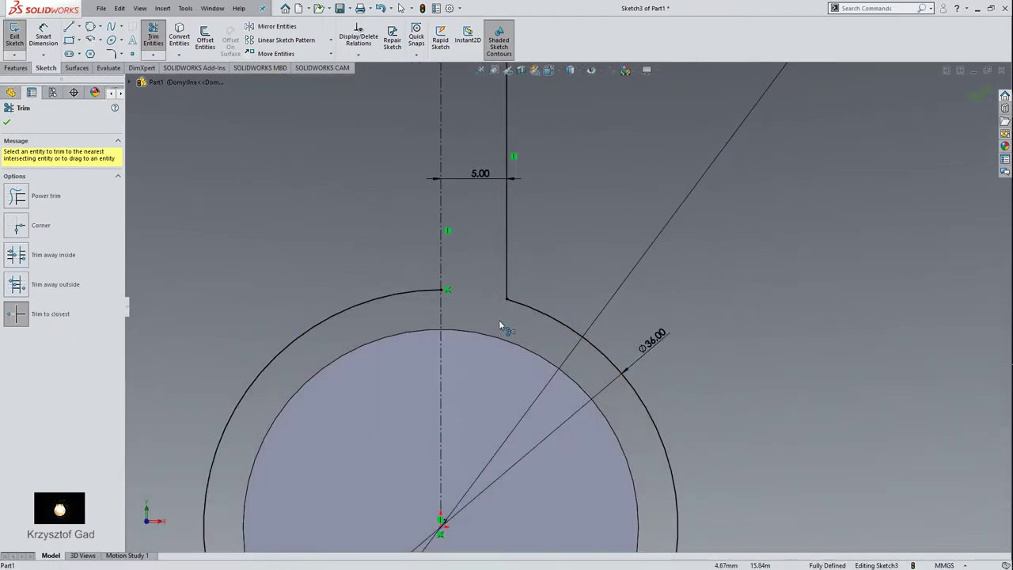
{"action": "key", "text": "ctrl+Down"}
{"action": "key", "text": "ctrl+Down"}
{"action": "key", "text": "ctrl+Down"}
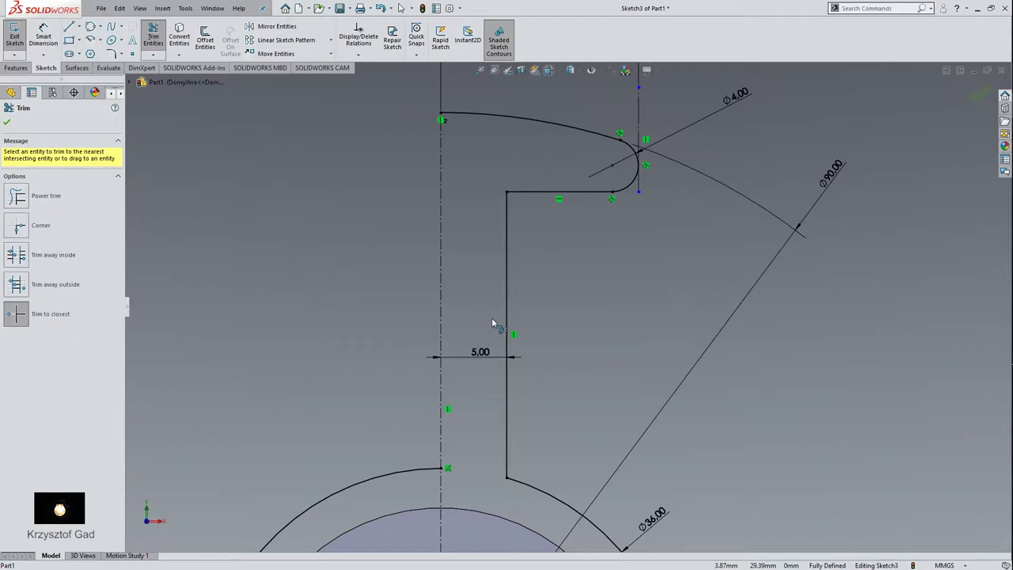
{"action": "key", "text": "Escape"}
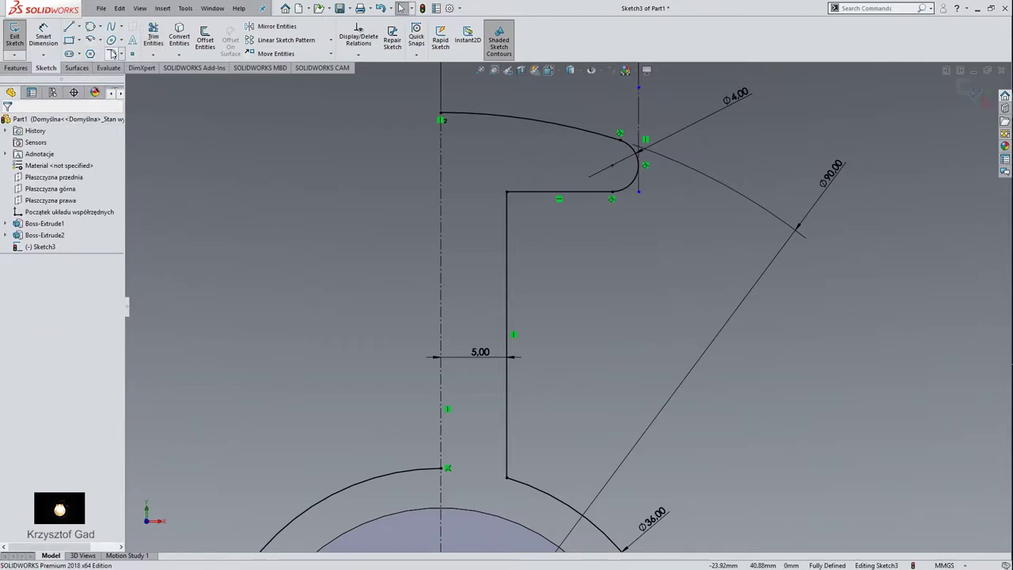
Step: Add 2 mm sketch fillets at the top and bottom corners of the long vertical line
{"action": "left_click", "coordinate": [112, 54]}
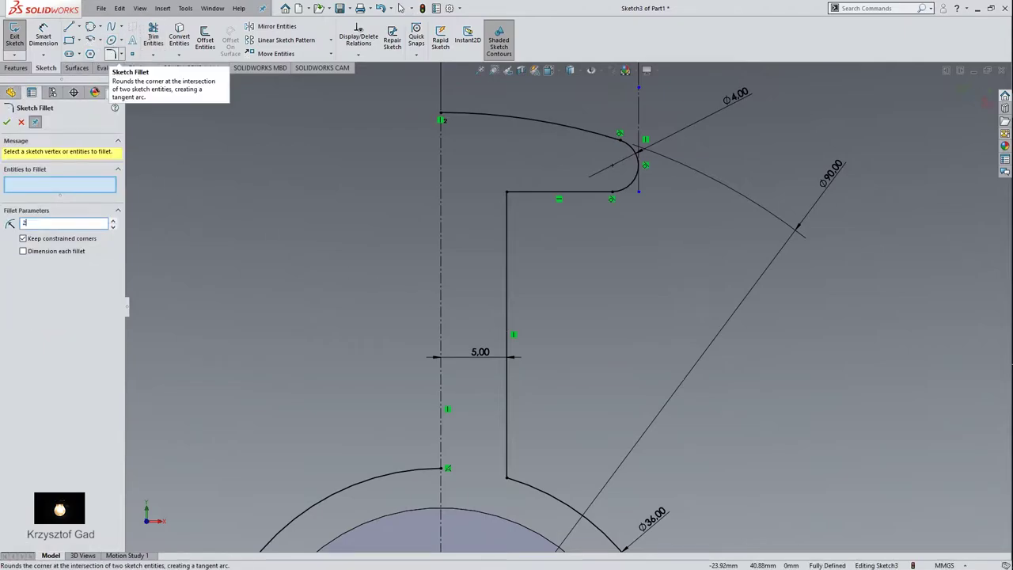
{"action": "left_click", "coordinate": [508, 192]}
{"action": "left_click", "coordinate": [508, 192]}
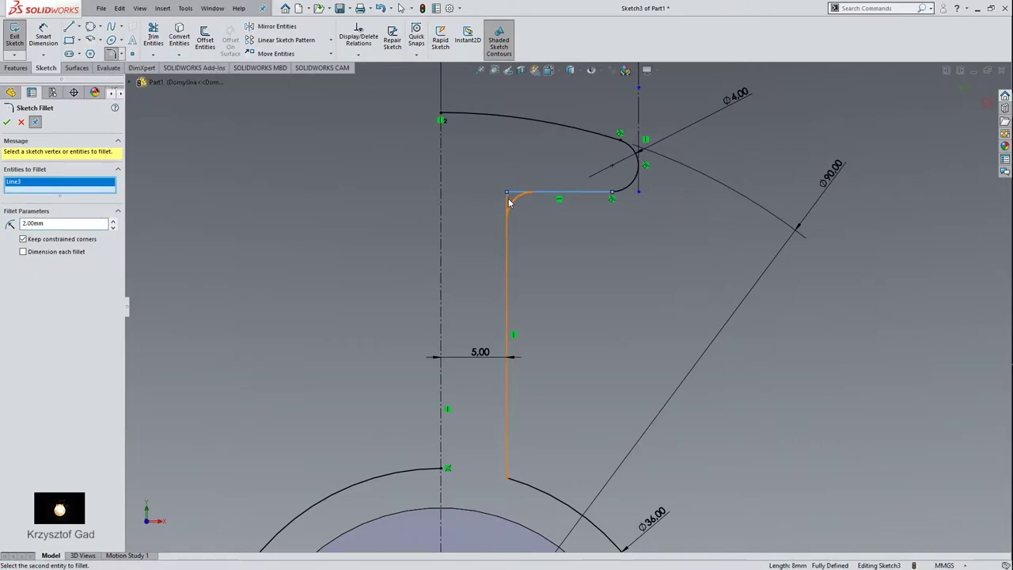
{"action": "left_click", "coordinate": [509, 477]}
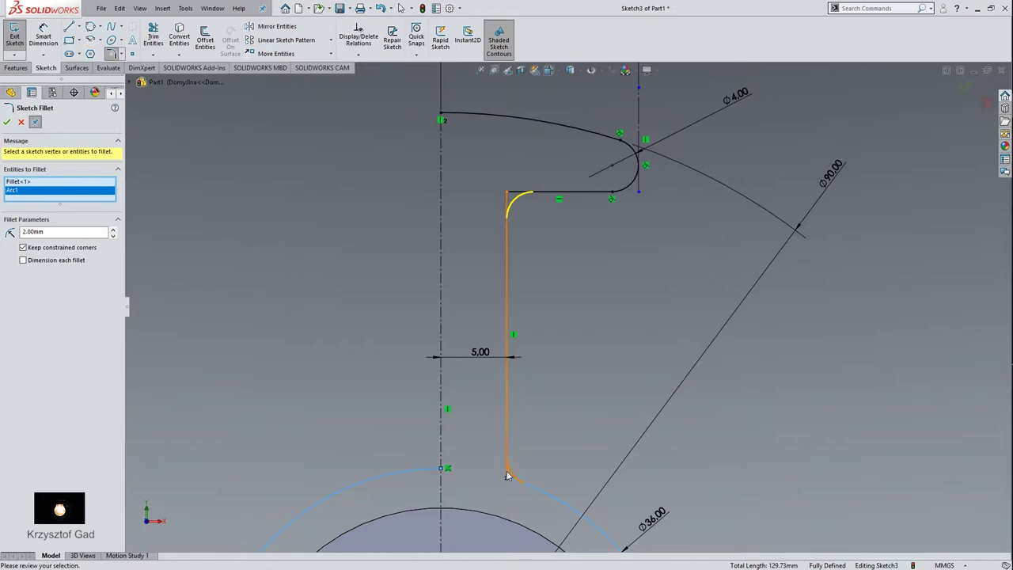
{"action": "key", "text": "Return"}
{"action": "key", "text": "Return"}
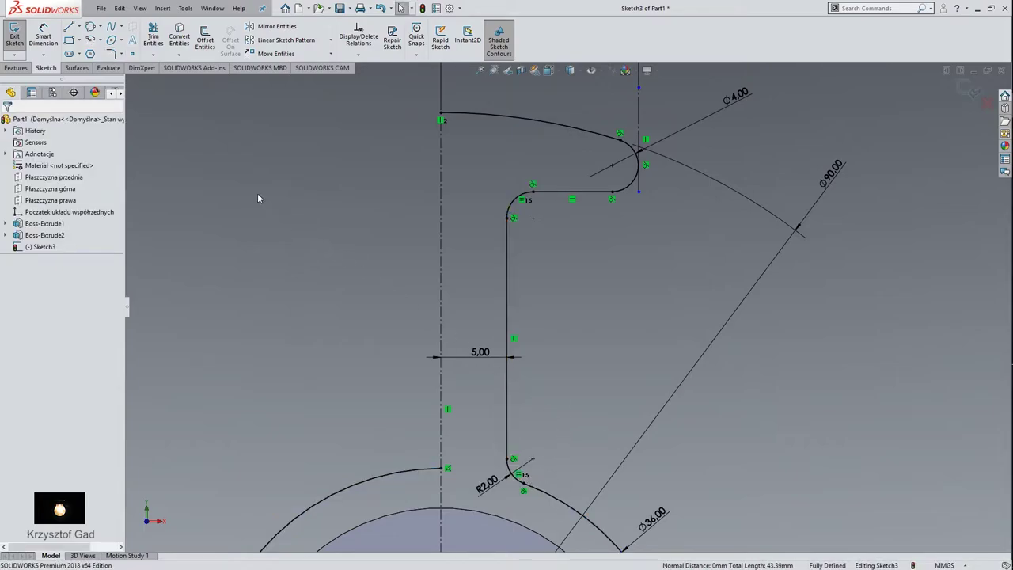
Step: Mirror the fillet arcs, side and horizontal lines, and tip arcs about the vertical centreline
{"action": "left_click", "coordinate": [276, 26]}
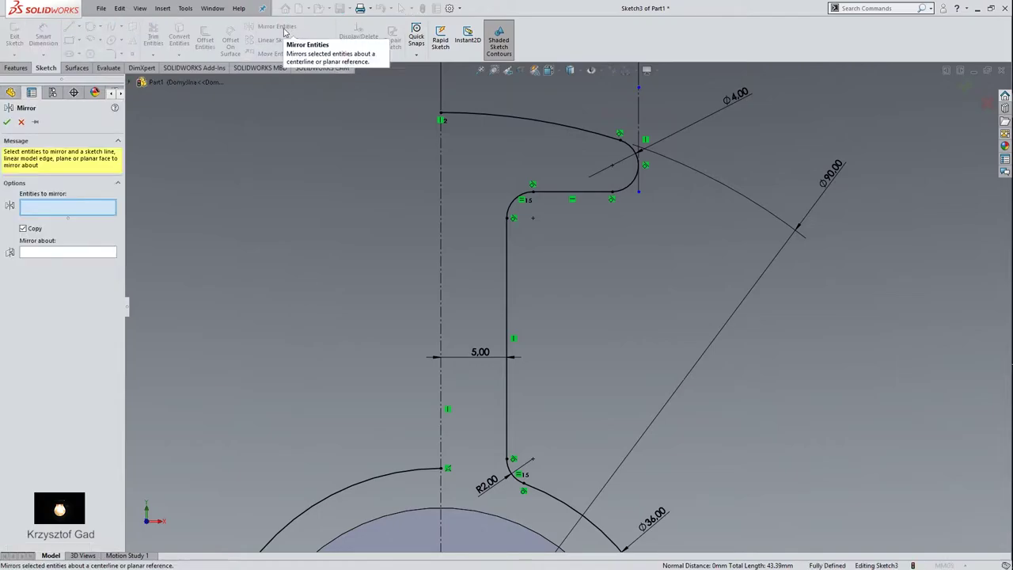
{"action": "left_click", "coordinate": [517, 480]}
{"action": "left_click", "coordinate": [506, 431]}
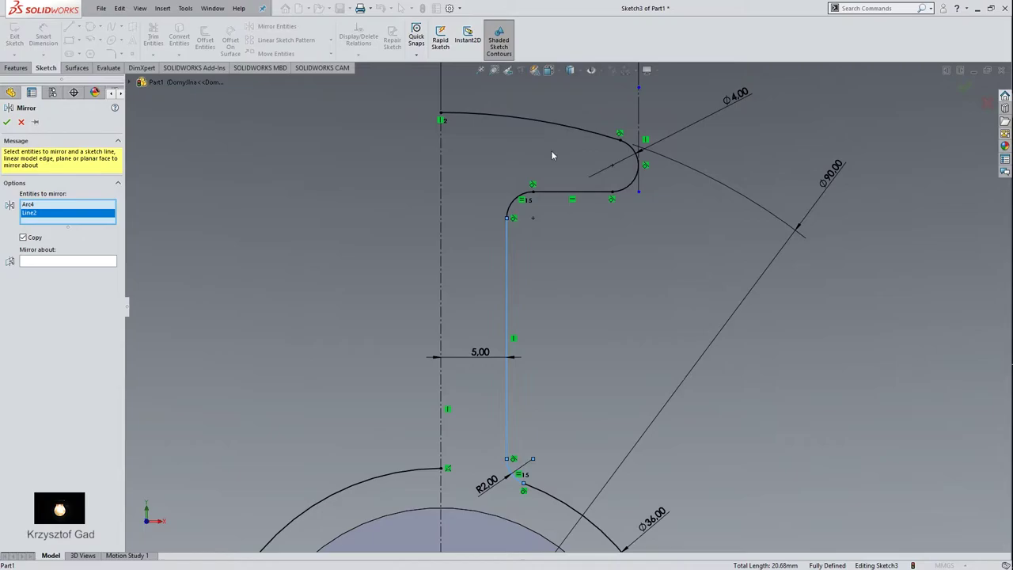
{"action": "left_click", "coordinate": [525, 200]}
{"action": "left_click", "coordinate": [560, 193]}
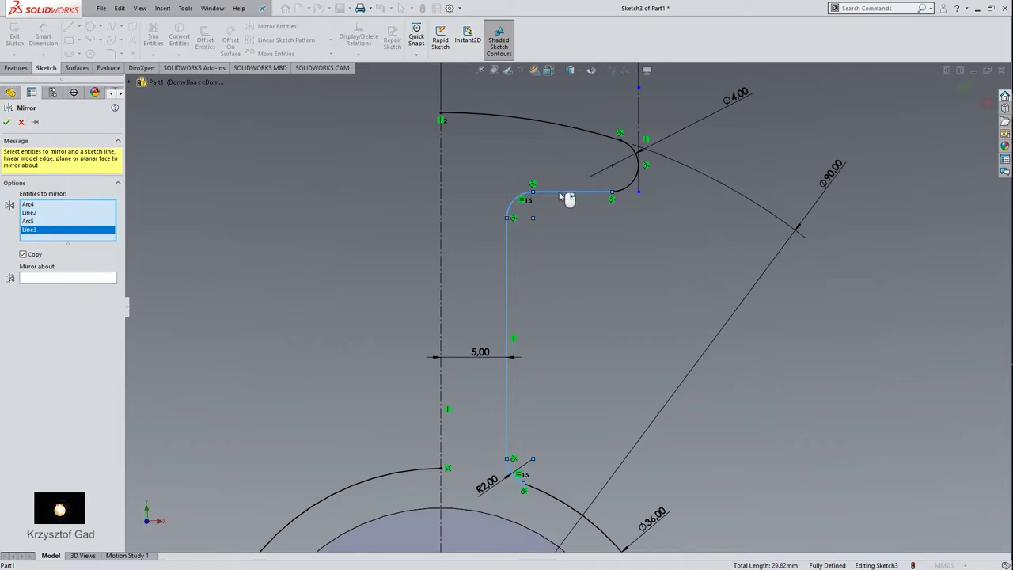
{"action": "left_click", "coordinate": [636, 192]}
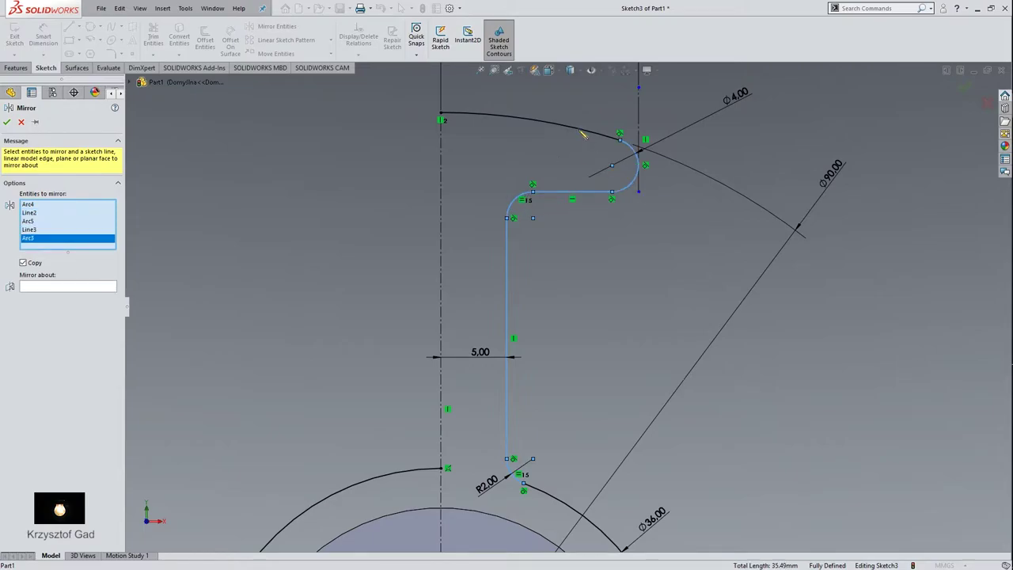
{"action": "left_click", "coordinate": [580, 131]}
{"action": "left_click", "coordinate": [73, 297]}
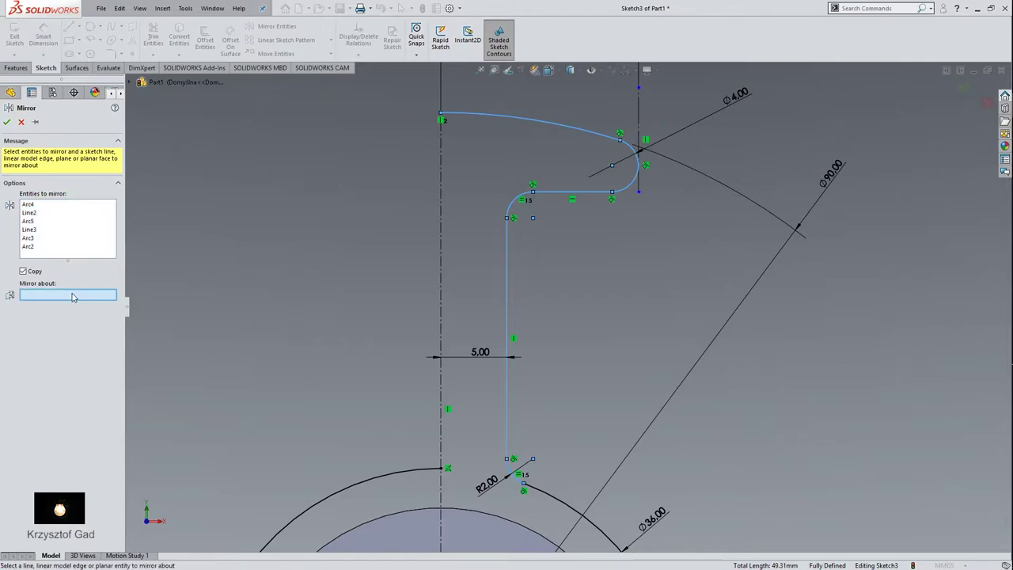
{"action": "left_click", "coordinate": [441, 296]}
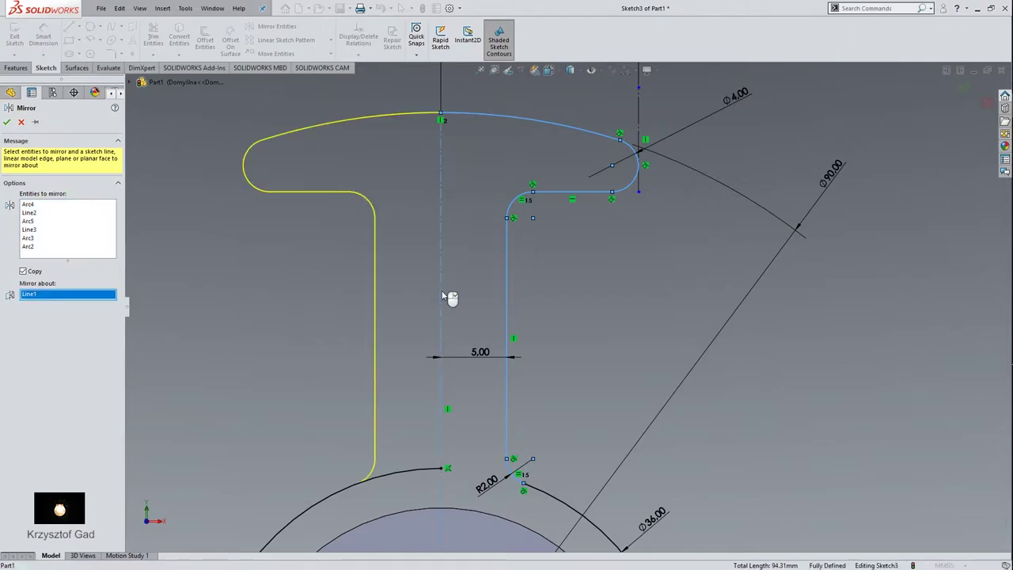
{"action": "right_click", "coordinate": [443, 294]}
{"action": "scroll", "coordinate": [442, 290], "scroll_direction": "up", "scroll_amount": 2}
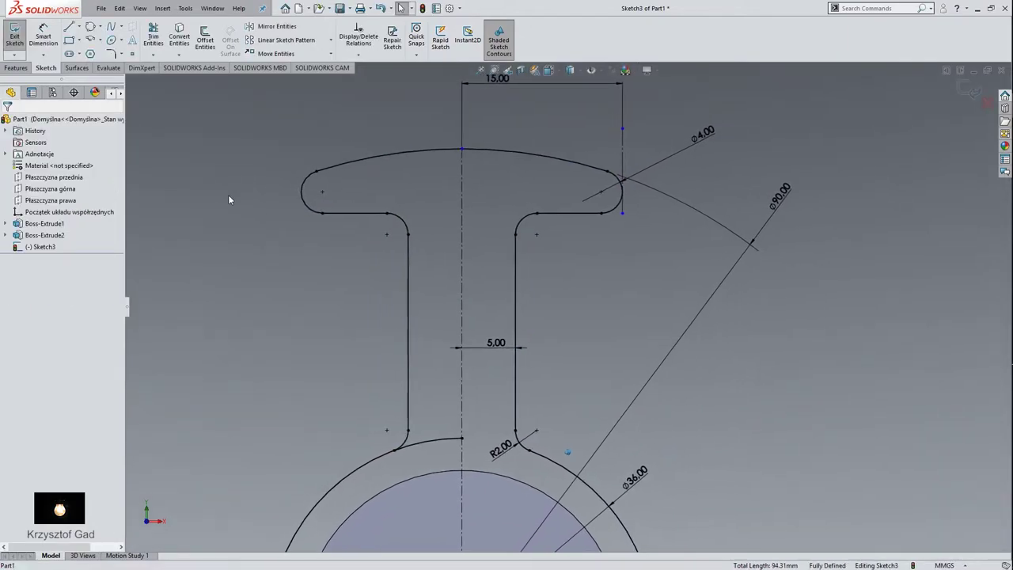
Step: Start a Circular Sketch Pattern centred on the outer circle's centre, removing the circle from the entities
{"action": "left_click", "coordinate": [332, 41]}
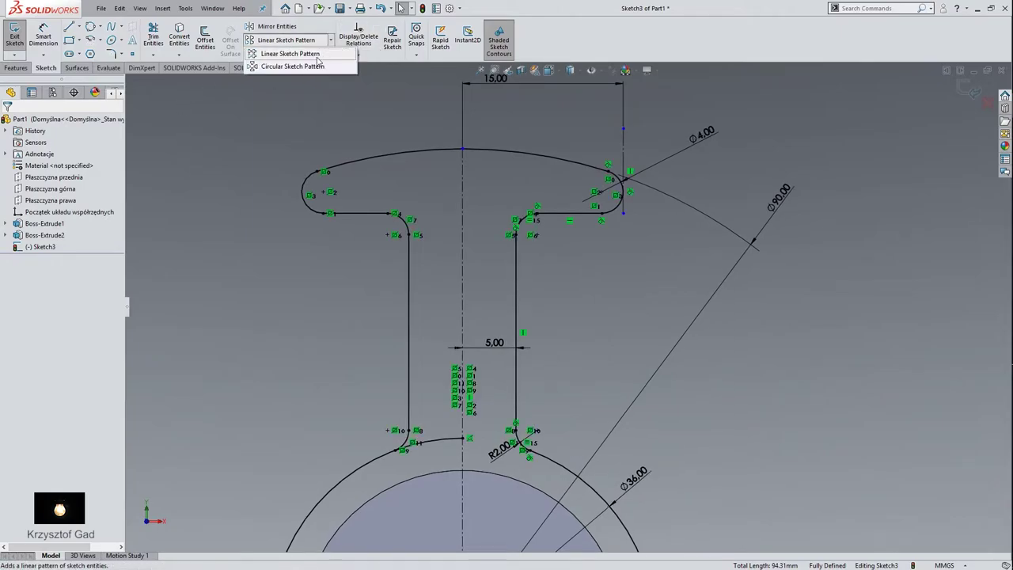
{"action": "left_click", "coordinate": [308, 66]}
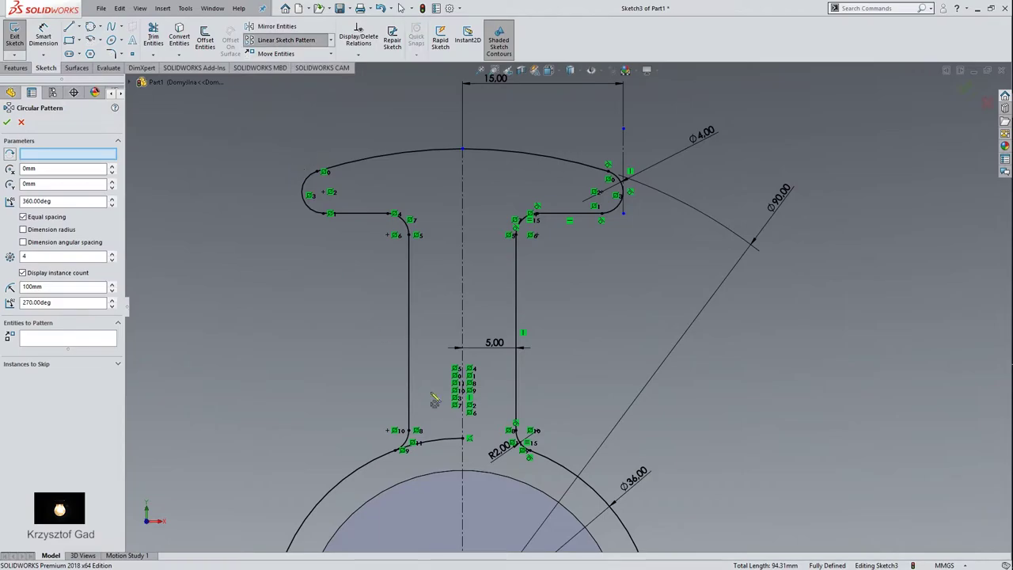
{"action": "scroll", "coordinate": [435, 401], "scroll_direction": "up", "scroll_amount": 2}
{"action": "scroll", "coordinate": [579, 419], "scroll_direction": "down", "scroll_amount": 3}
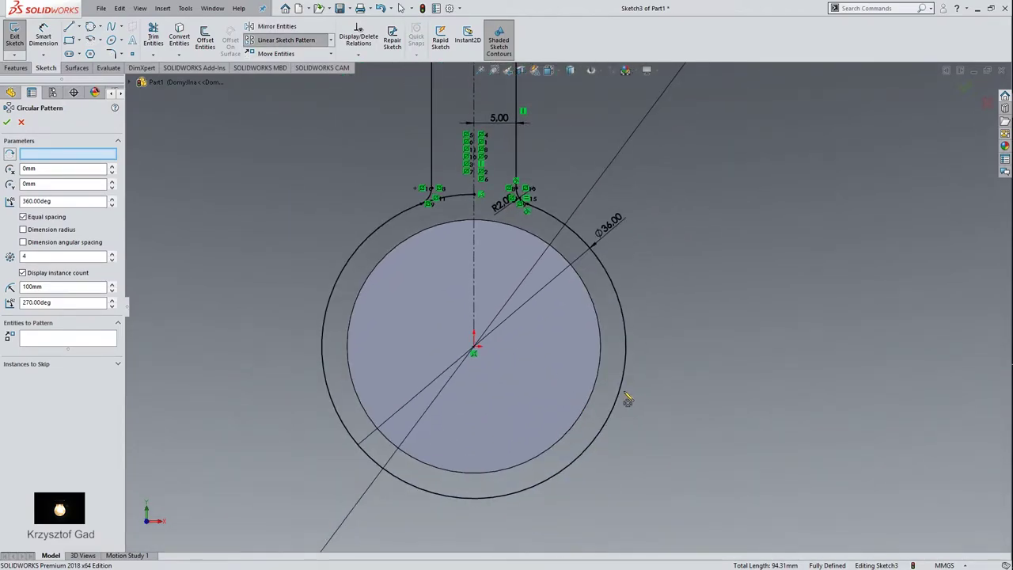
{"action": "left_click", "coordinate": [625, 396]}
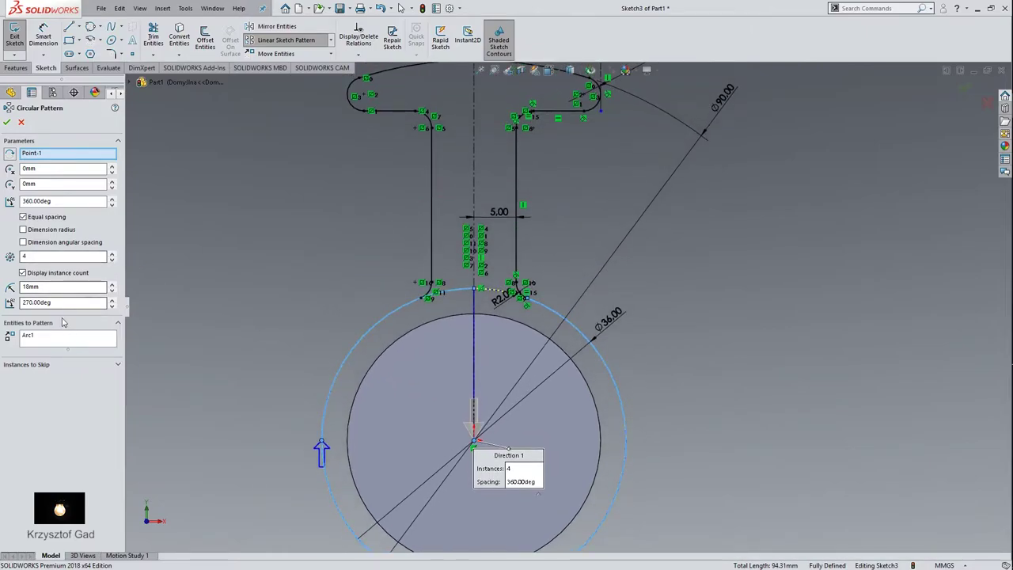
{"action": "left_click", "coordinate": [51, 340]}
{"action": "key", "text": "Delete"}
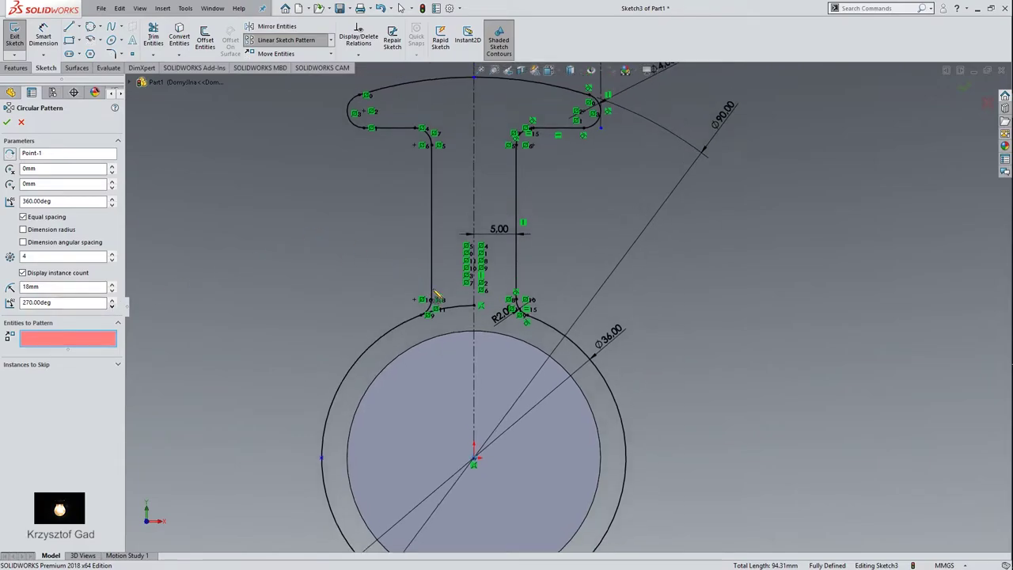
Step: Select all the tooth's fillets, side lines, horizontal lines and tip arcs for patterning
{"action": "left_click", "coordinate": [430, 338]}
{"action": "left_click", "coordinate": [431, 311]}
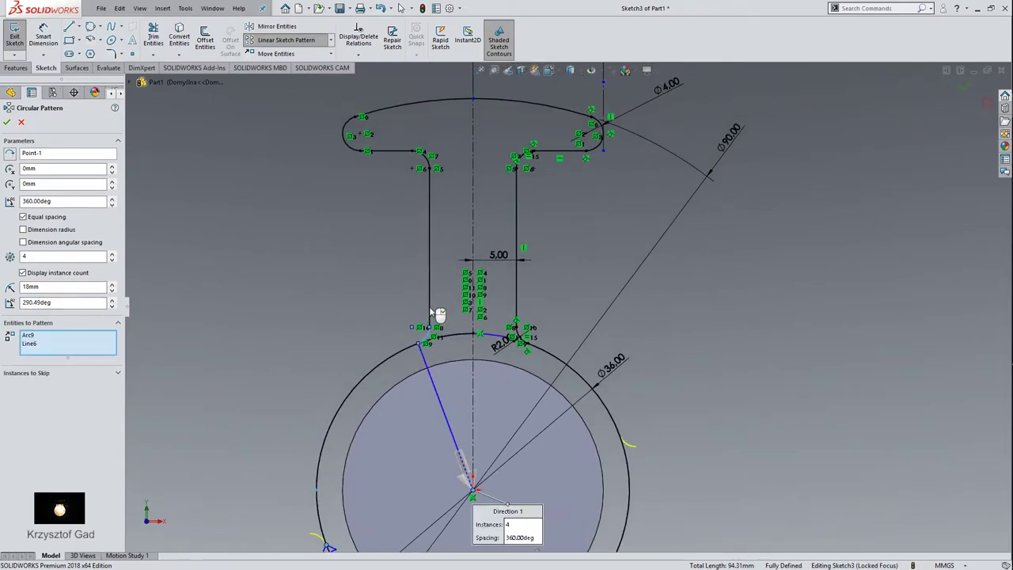
{"action": "left_click", "coordinate": [417, 154]}
{"action": "left_click", "coordinate": [400, 153]}
{"action": "left_click", "coordinate": [358, 152]}
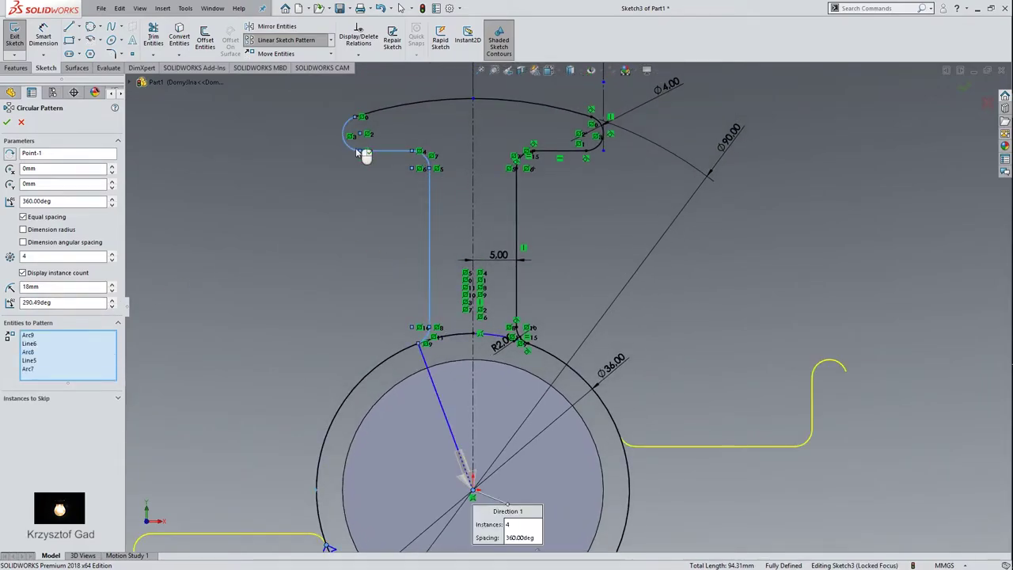
{"action": "left_click", "coordinate": [344, 136]}
{"action": "left_click", "coordinate": [587, 117]}
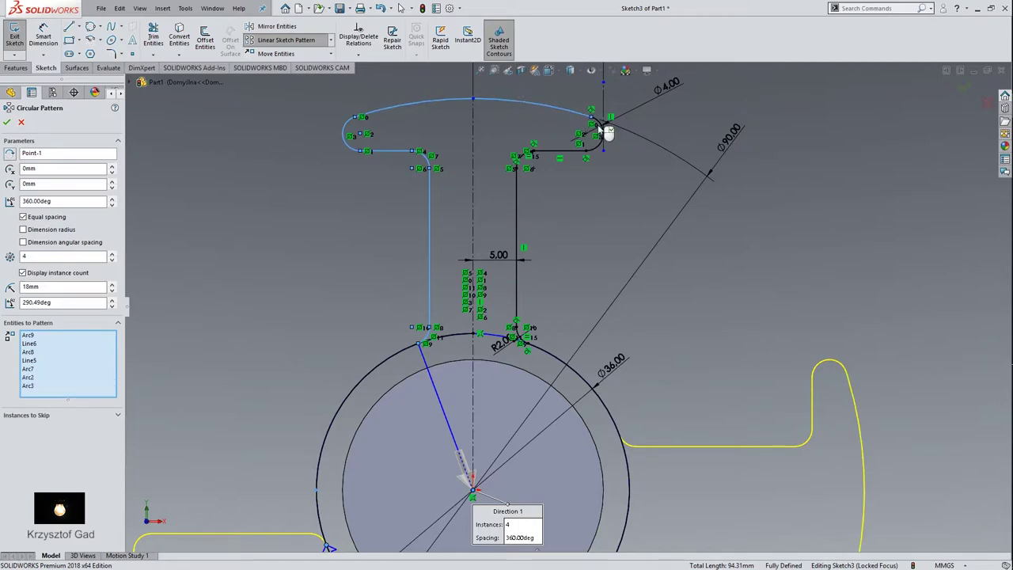
{"action": "left_click", "coordinate": [558, 150]}
{"action": "left_click", "coordinate": [526, 158]}
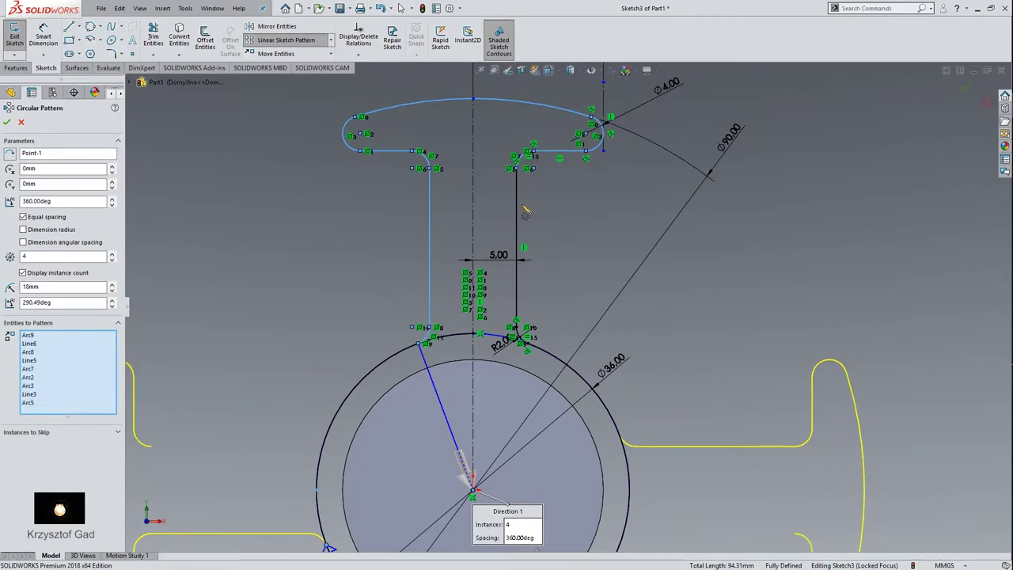
{"action": "left_click", "coordinate": [518, 209]}
{"action": "left_click", "coordinate": [524, 339]}
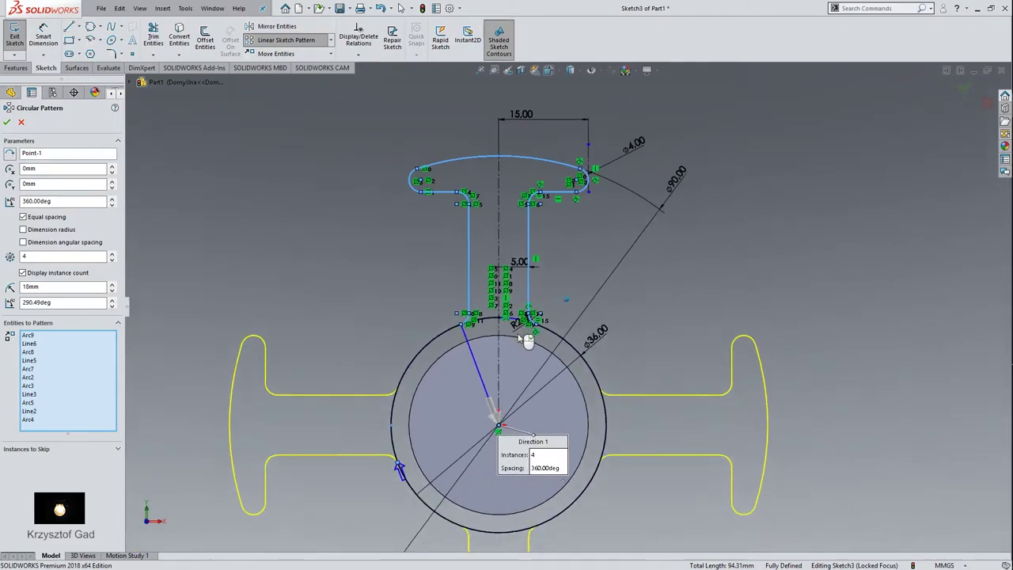
{"action": "key", "text": "f"}
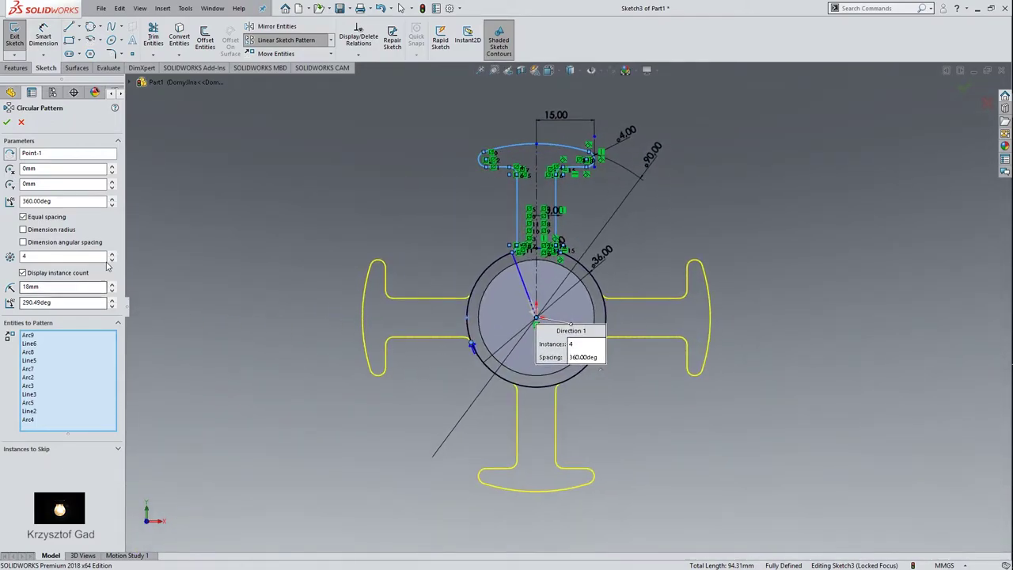
Step: Set the pattern to 8 instances over 360° and accept it
{"action": "left_click", "coordinate": [112, 254]}
{"action": "left_click", "coordinate": [112, 254]}
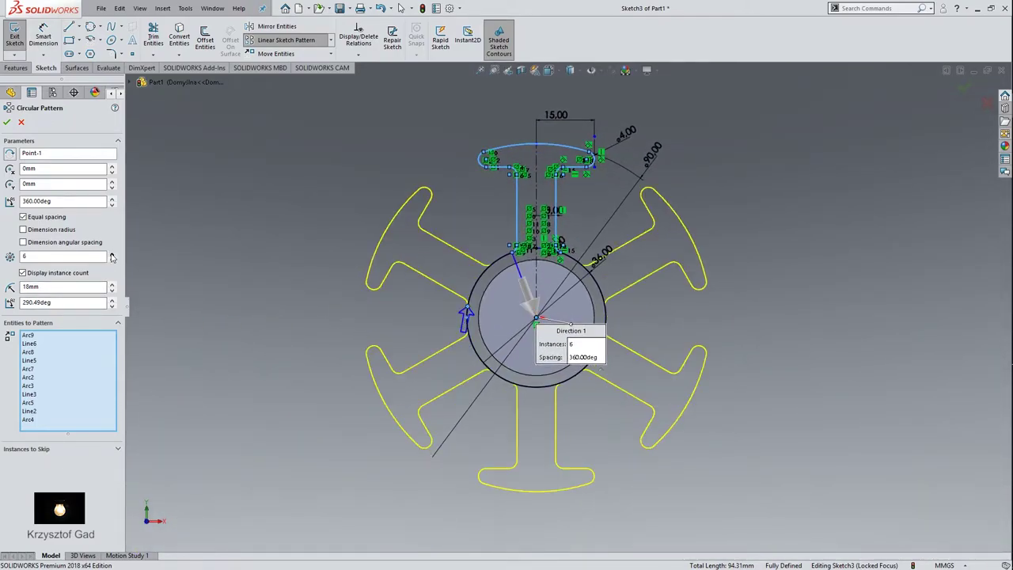
{"action": "left_click", "coordinate": [112, 254]}
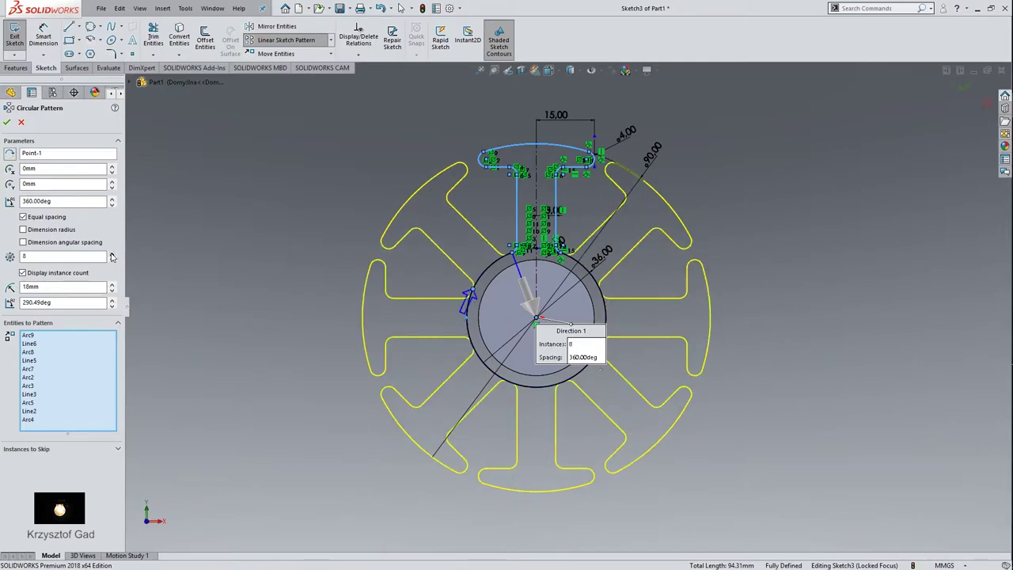
{"action": "left_click", "coordinate": [7, 123]}
Step: Trim the six ring arcs between the teeth with Trim to closest, leaving one closed eight-tooth outline
{"action": "key", "text": "f"}
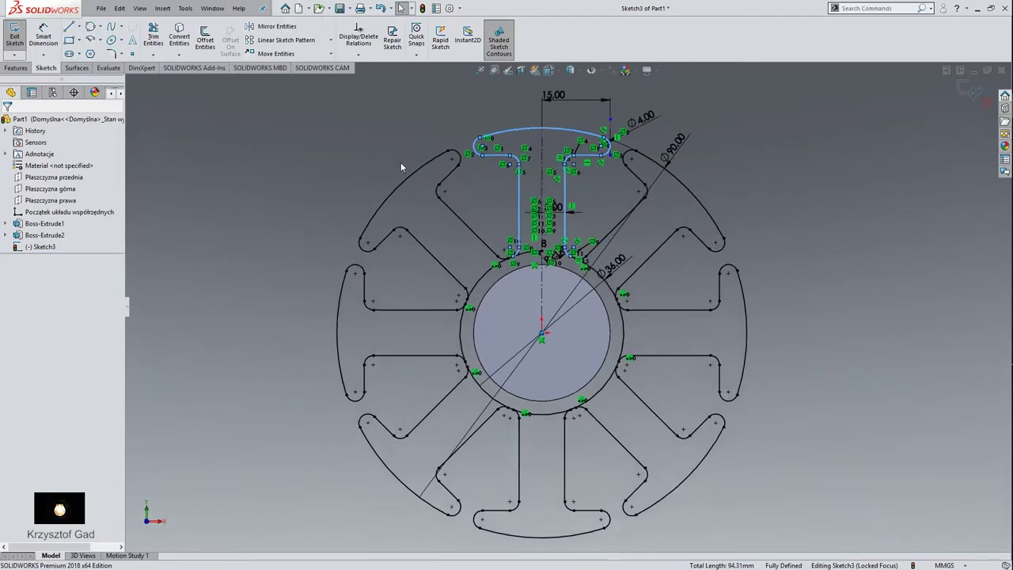
{"action": "scroll", "coordinate": [505, 230], "scroll_direction": "down", "scroll_amount": 3}
{"action": "left_click", "coordinate": [153, 36]}
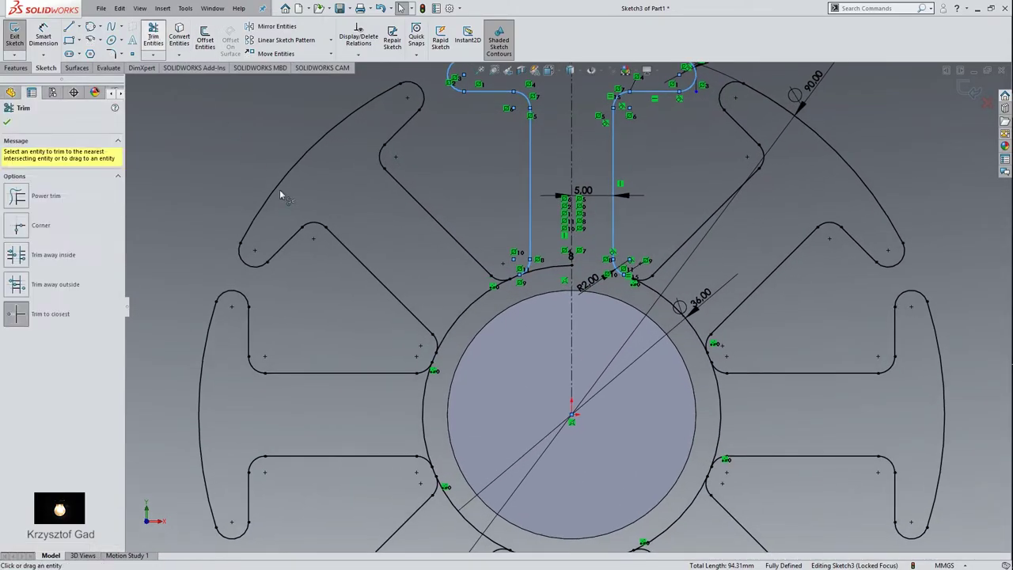
{"action": "left_click", "coordinate": [463, 319]}
{"action": "left_click", "coordinate": [550, 270]}
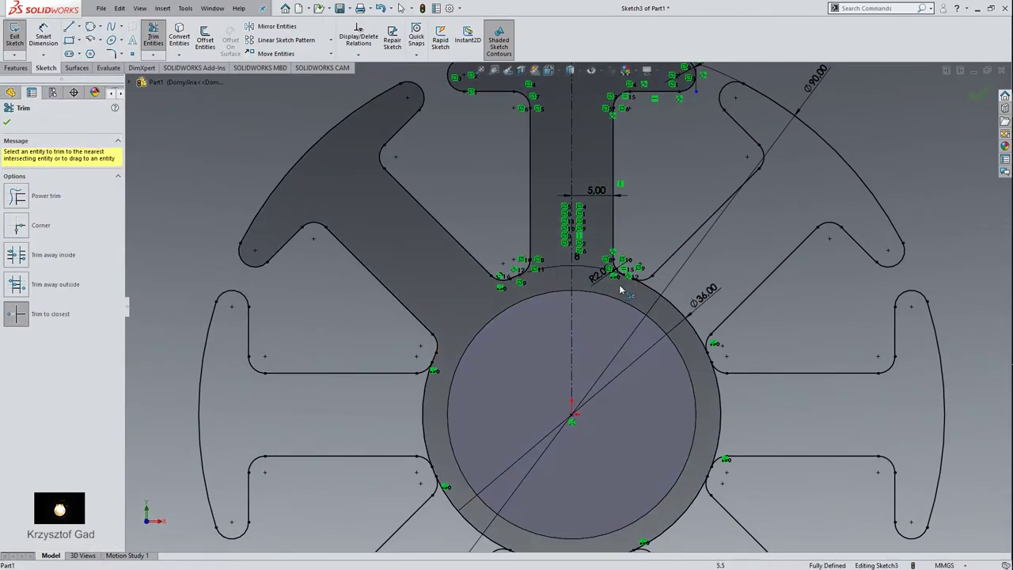
{"action": "left_click", "coordinate": [650, 289]}
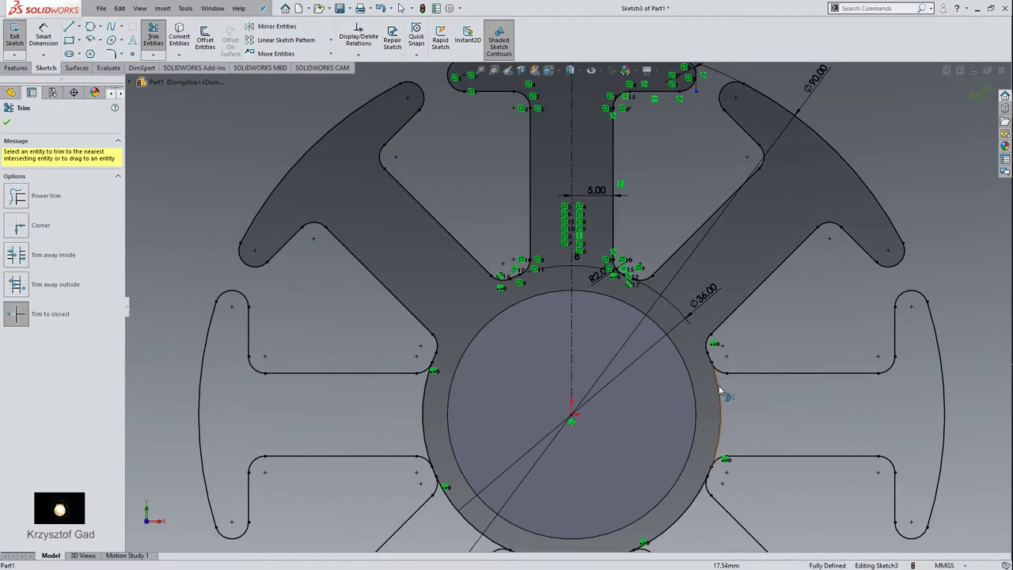
{"action": "left_click", "coordinate": [716, 408]}
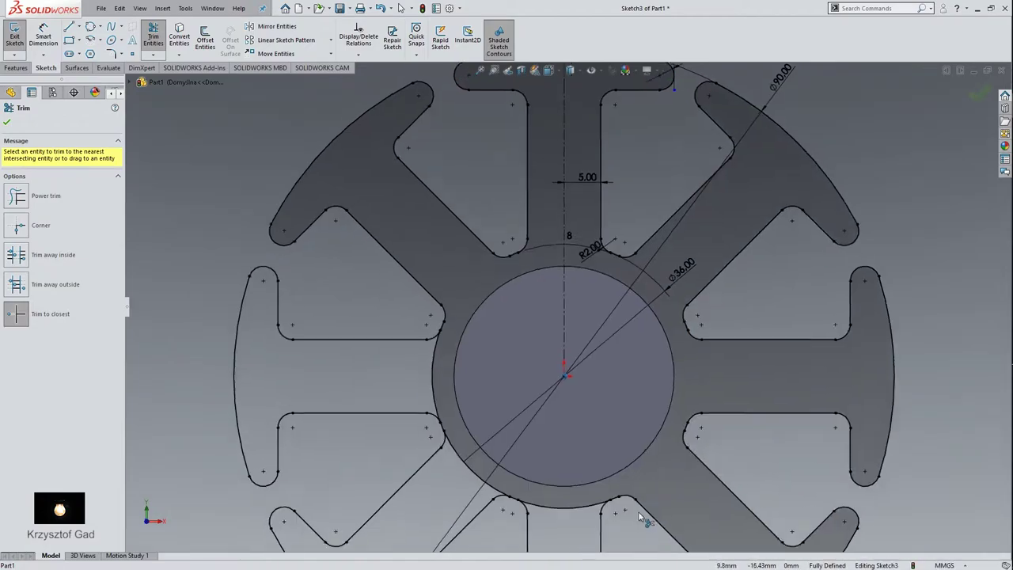
{"action": "scroll", "coordinate": [583, 458], "scroll_direction": "up", "scroll_amount": 2}
{"action": "left_click", "coordinate": [560, 444]}
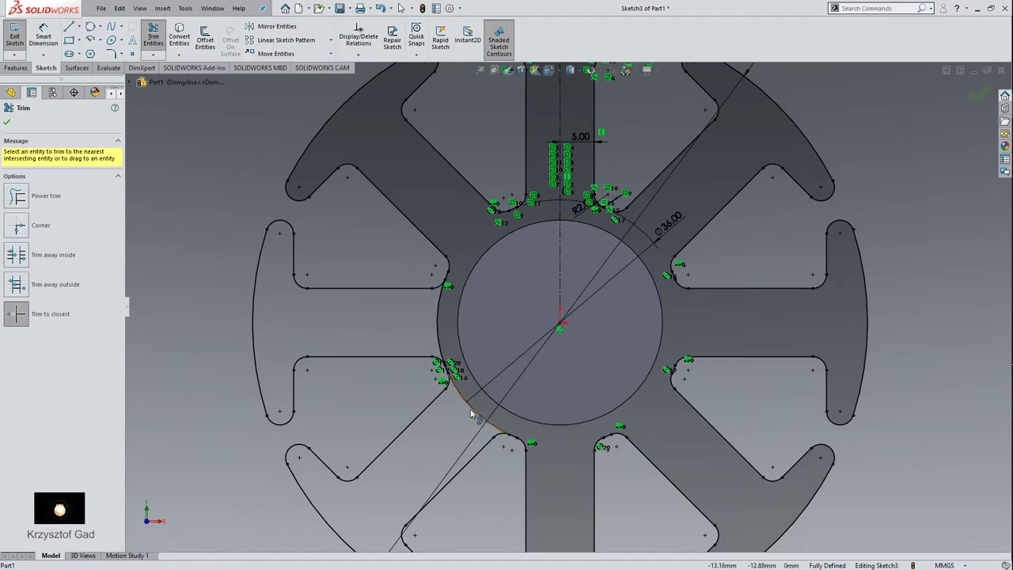
{"action": "left_click", "coordinate": [433, 315]}
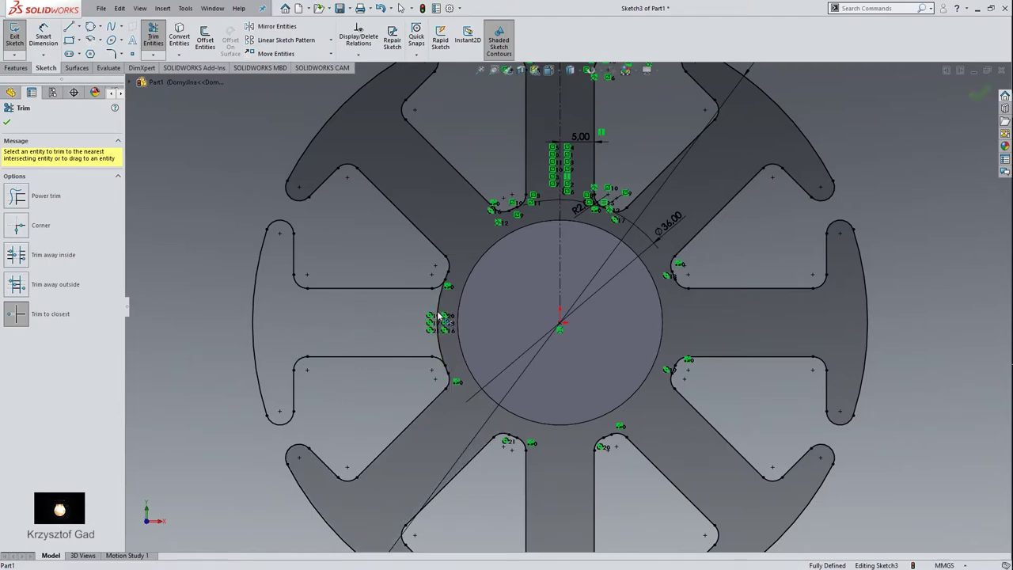
{"action": "scroll", "coordinate": [431, 319], "scroll_direction": "up", "scroll_amount": 4}
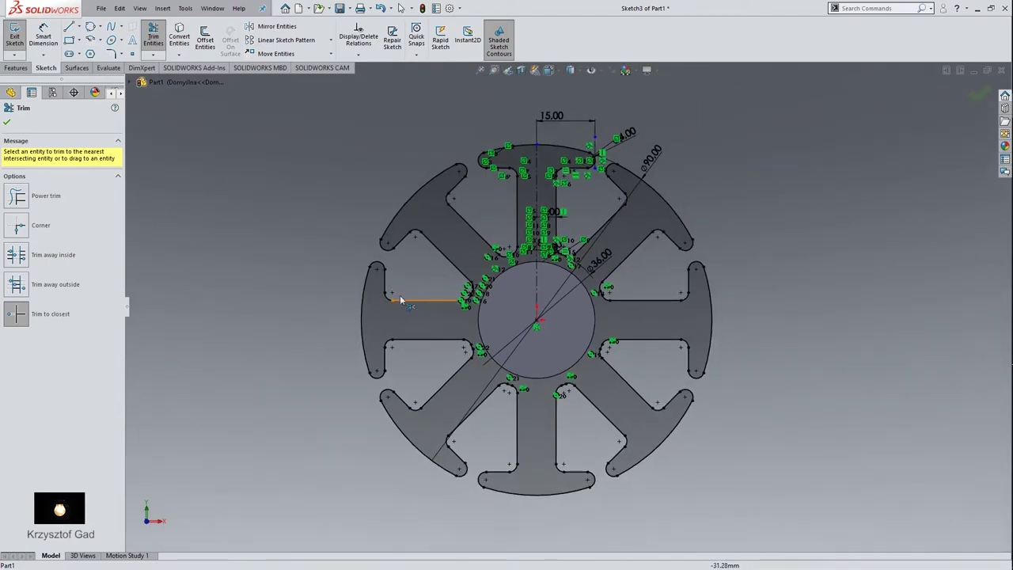
{"action": "left_click", "coordinate": [9, 122]}
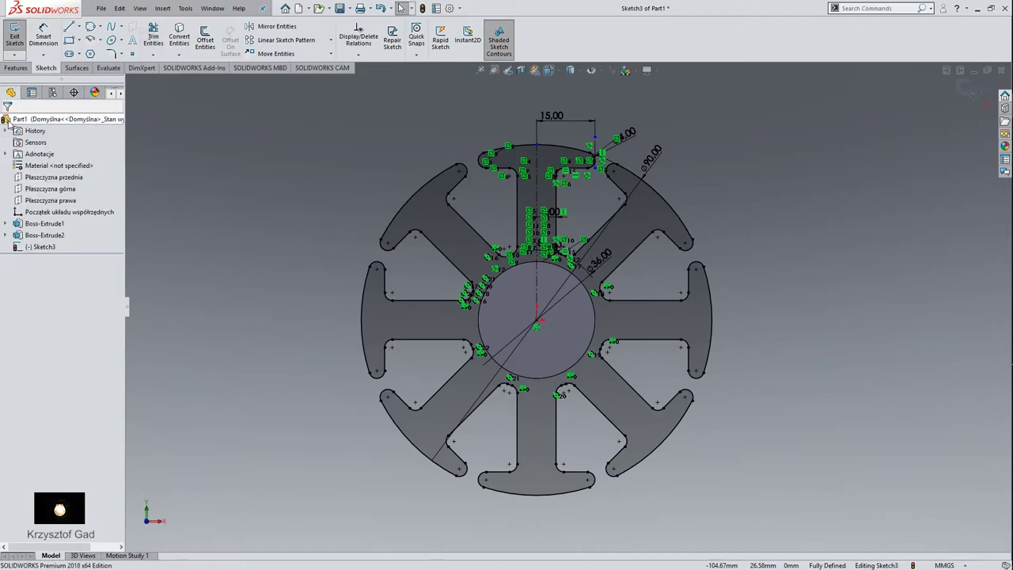
{"action": "left_click", "coordinate": [16, 67]}
Step: Extrude the eight-tooth profile 100 mm as Boss-Extrude3, then select its spoked end face in isometric view
{"action": "left_click", "coordinate": [20, 41]}
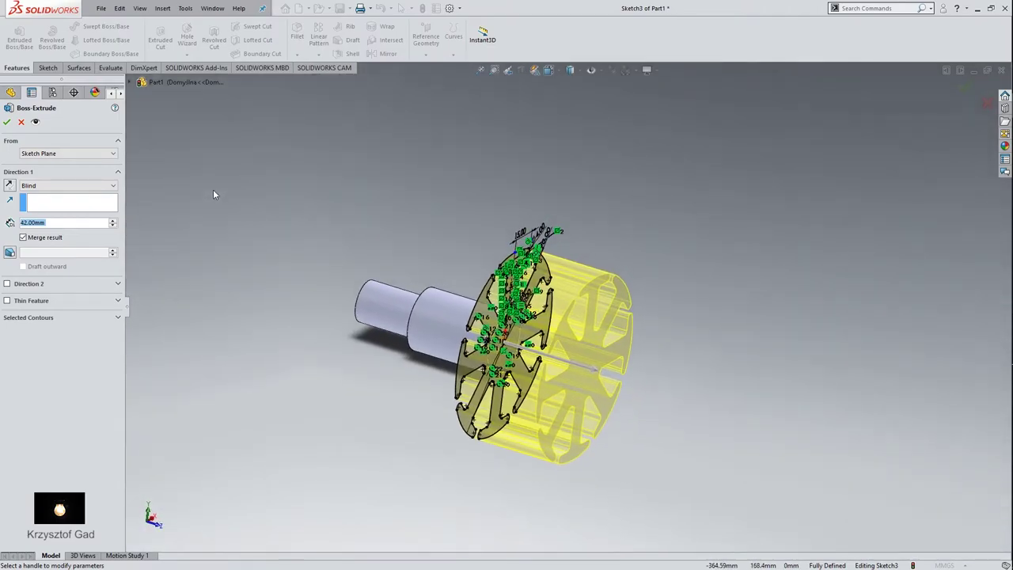
{"action": "type", "text": "100"}
{"action": "key", "text": "Return"}
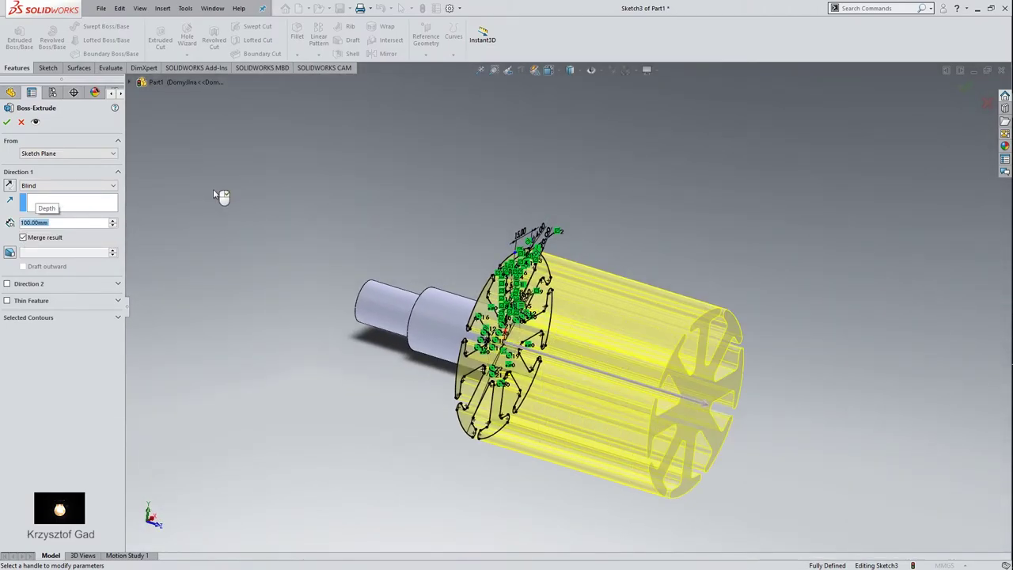
{"action": "key", "text": "Return"}
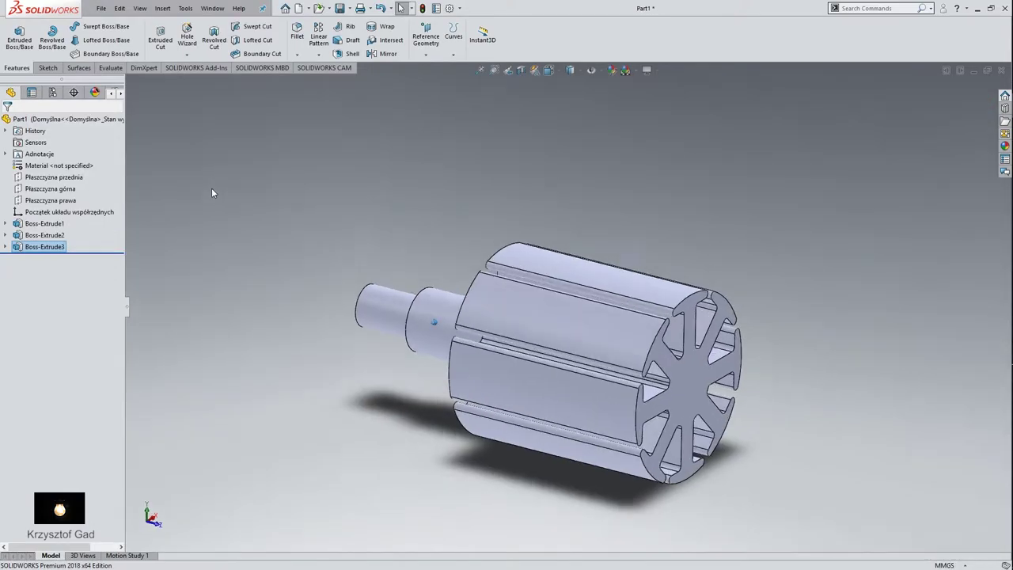
{"action": "key", "text": "ctrl+7"}
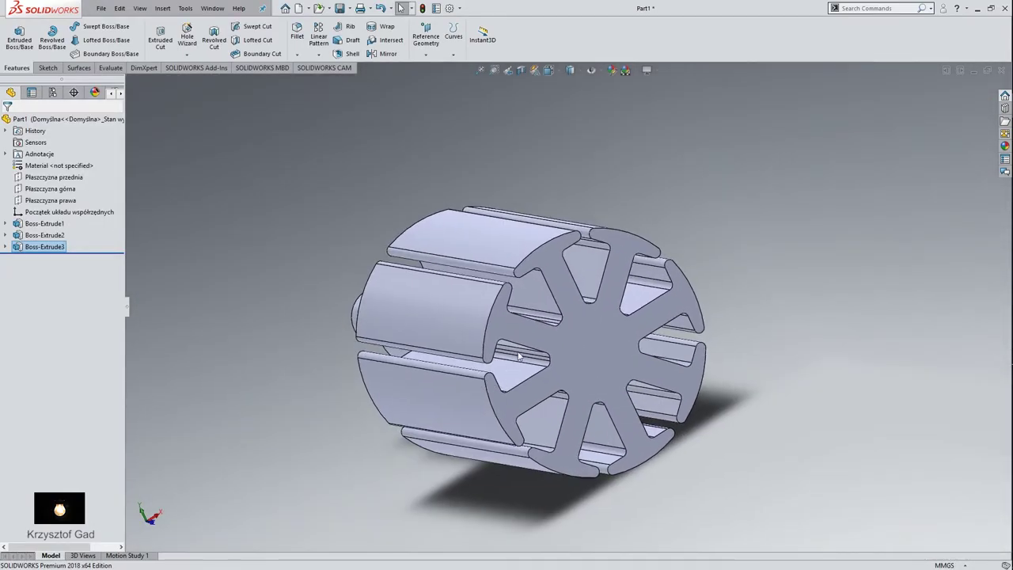
{"action": "left_click", "coordinate": [606, 348]}
Step: Sketch a 15 mm radius centre-radius circle at the origin on the spoked end face
{"action": "left_click", "coordinate": [654, 320]}
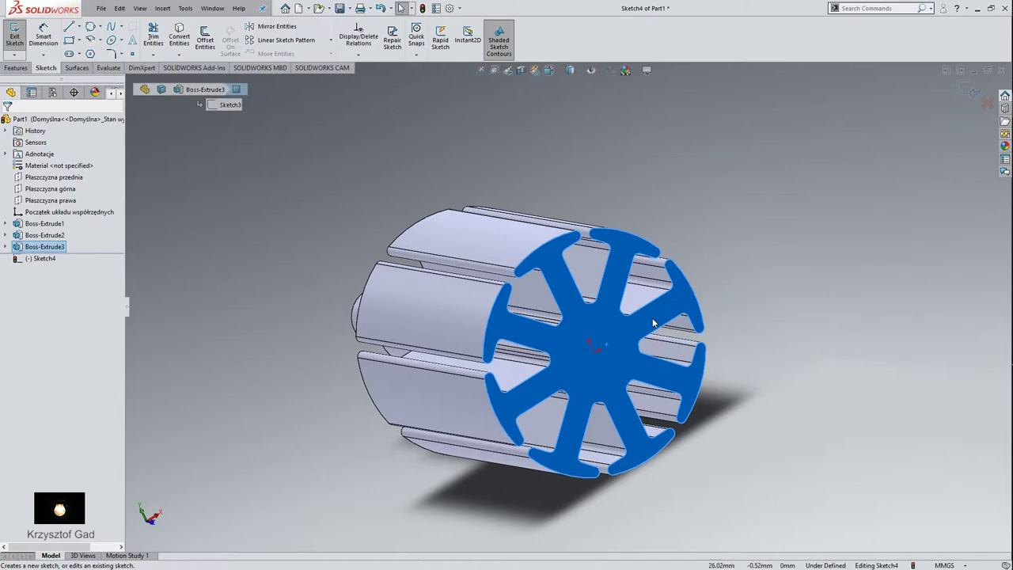
{"action": "left_click", "coordinate": [98, 29]}
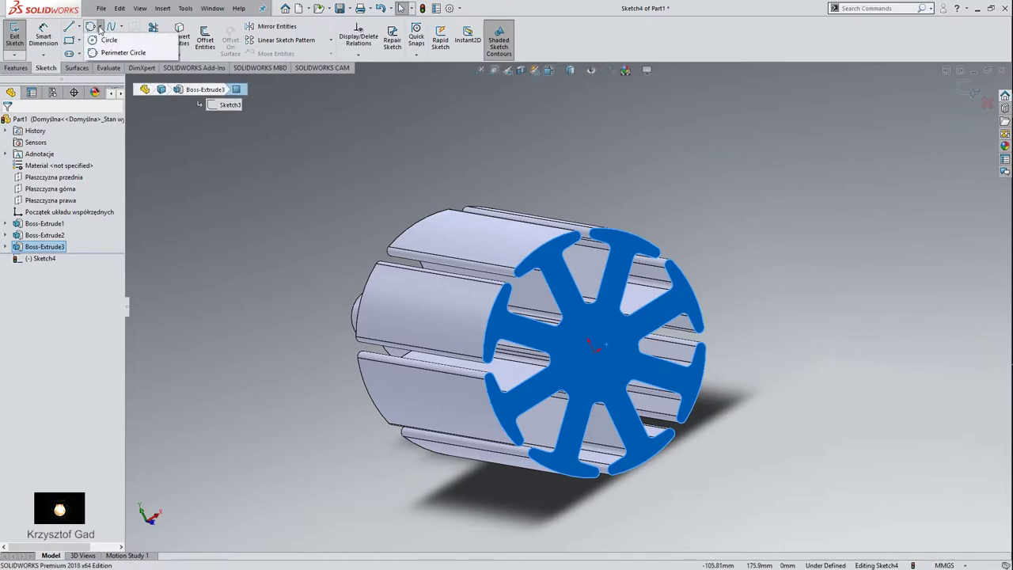
{"action": "left_click", "coordinate": [115, 36]}
{"action": "scroll", "coordinate": [588, 391], "scroll_direction": "down", "scroll_amount": 3}
{"action": "scroll", "coordinate": [588, 391], "scroll_direction": "down", "scroll_amount": 2}
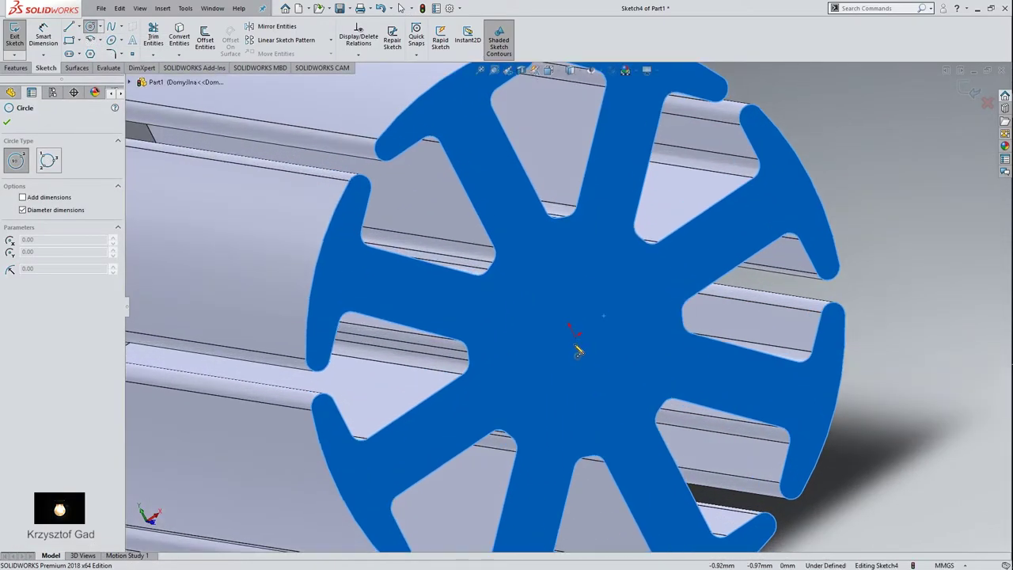
{"action": "left_click", "coordinate": [576, 336]}
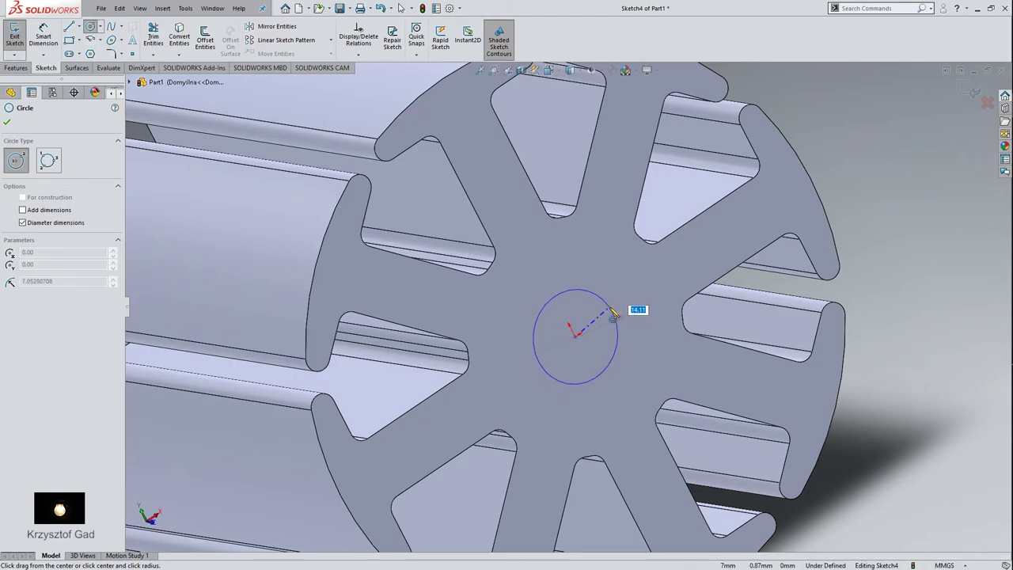
{"action": "type", "text": "15"}
{"action": "key", "text": "Return"}
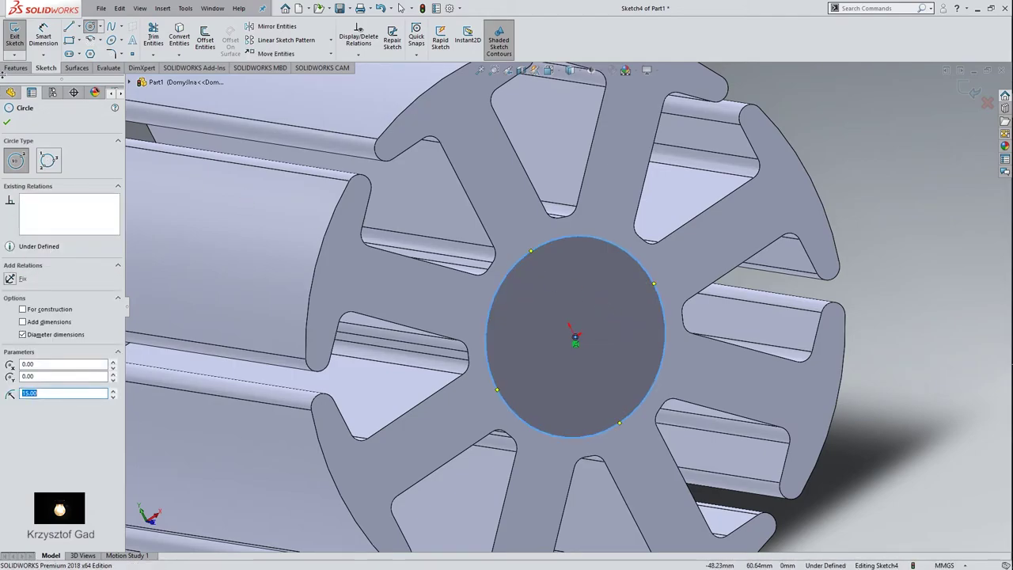
Step: Extrude the circle 5 mm into Boss-Extrude4 and select the boss's front face
{"action": "left_click", "coordinate": [15, 68]}
{"action": "left_click", "coordinate": [20, 41]}
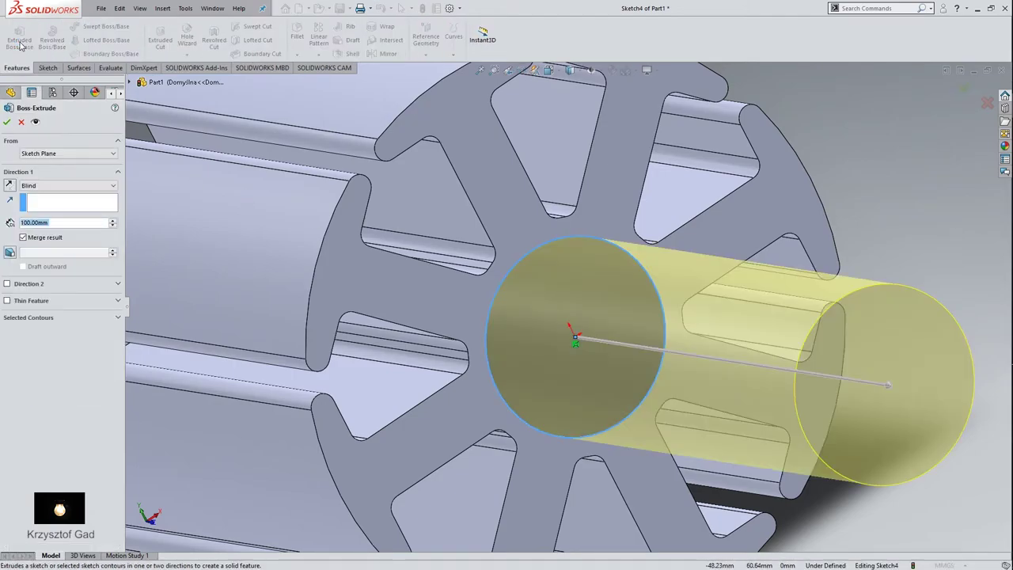
{"action": "type", "text": "5"}
{"action": "key", "text": "Return"}
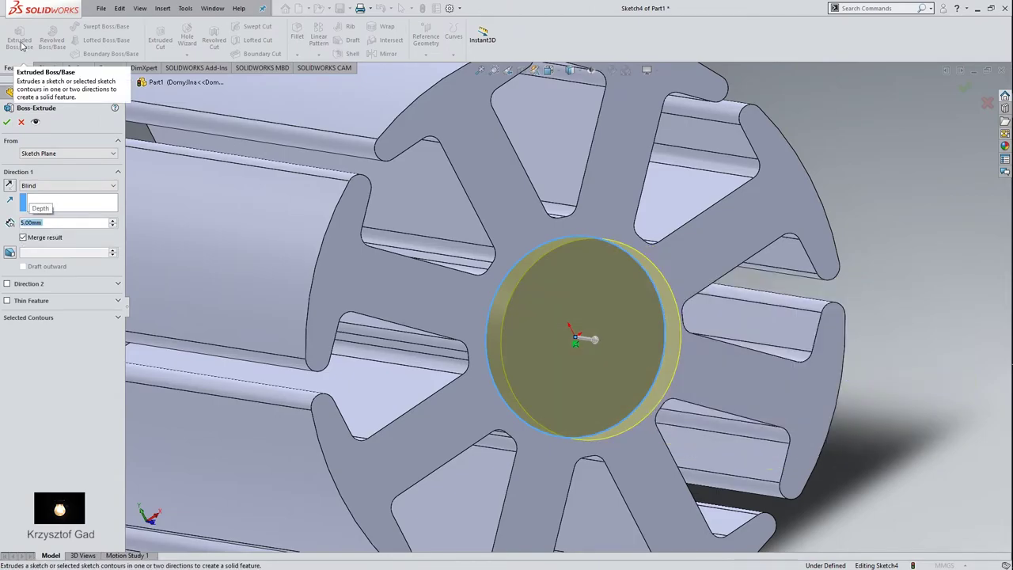
{"action": "left_click", "coordinate": [6, 122]}
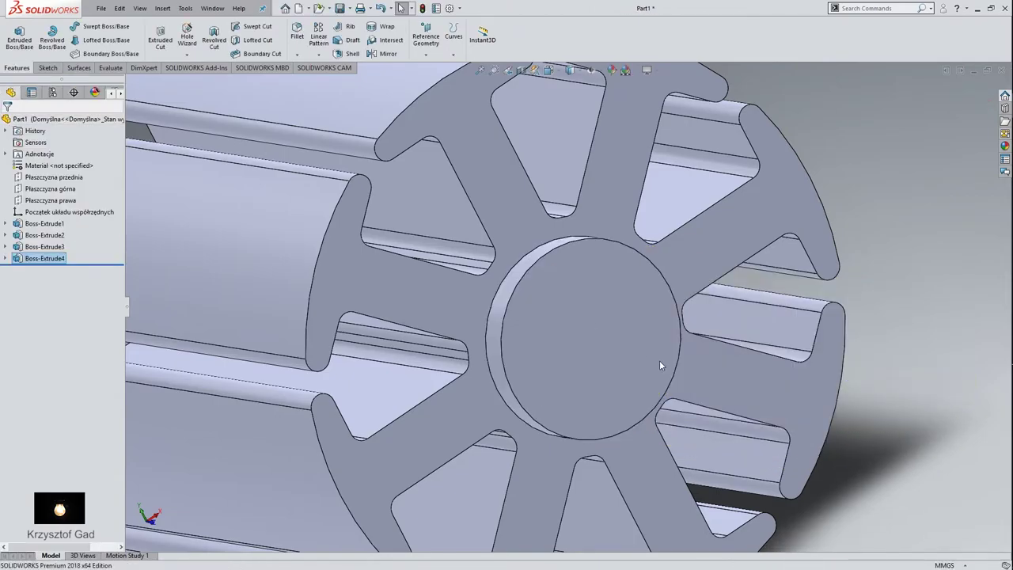
{"action": "left_click", "coordinate": [640, 352]}
Step: Sketch a 10 mm radius circle centred on the origin of the boss face
{"action": "left_click", "coordinate": [687, 321]}
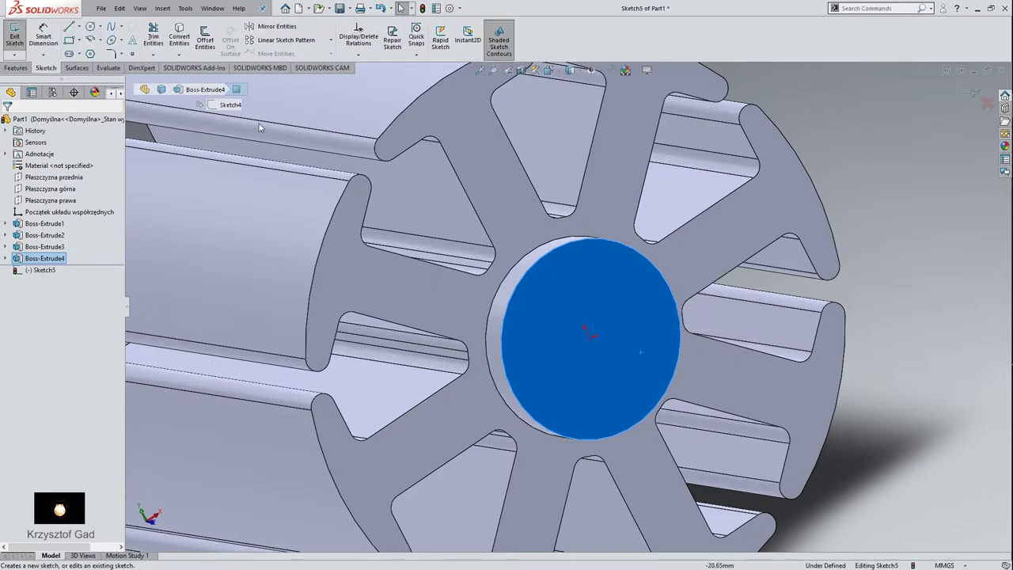
{"action": "left_click", "coordinate": [90, 27]}
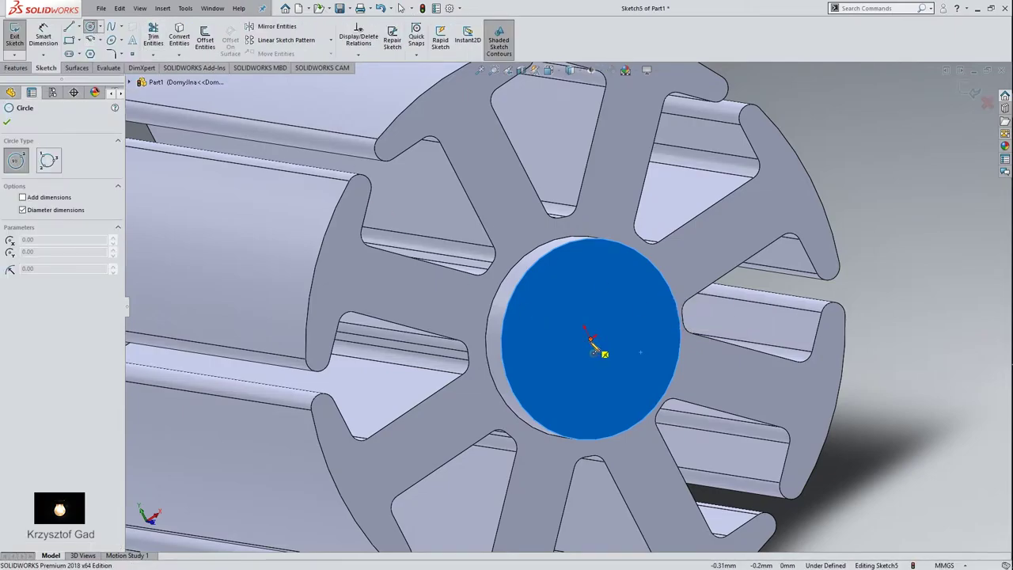
{"action": "left_click", "coordinate": [591, 338]}
{"action": "type", "text": "0"}
{"action": "key", "text": "Return"}
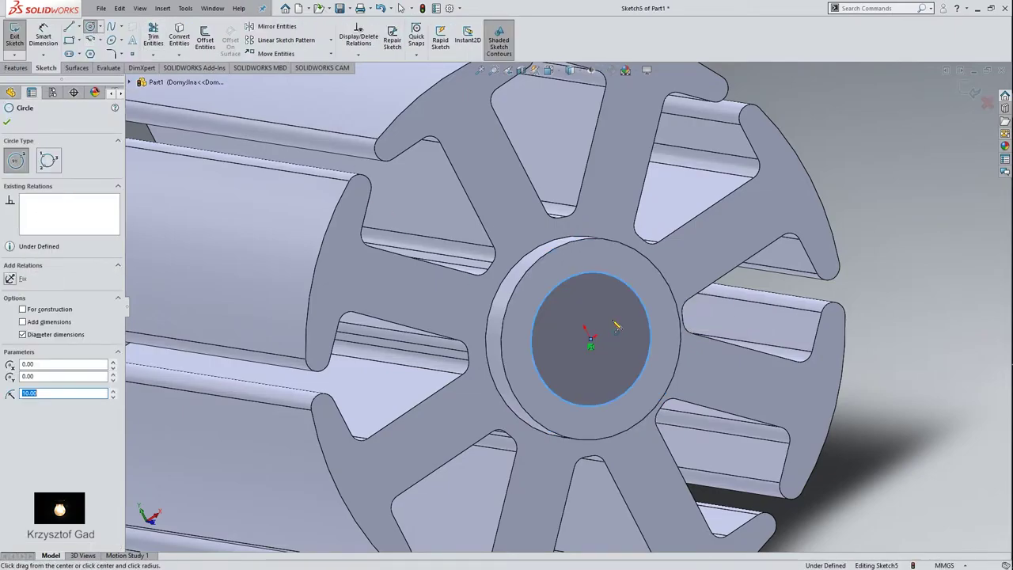
Step: Extrude the circle 10 mm into Boss-Extrude5 and fit the whole part in view
{"action": "left_click", "coordinate": [16, 68]}
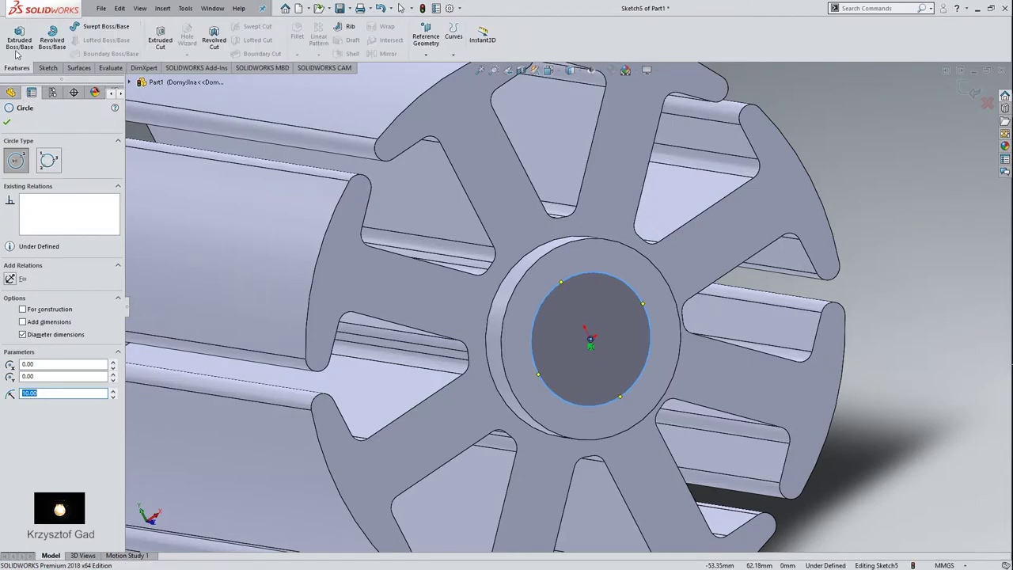
{"action": "left_click", "coordinate": [18, 40]}
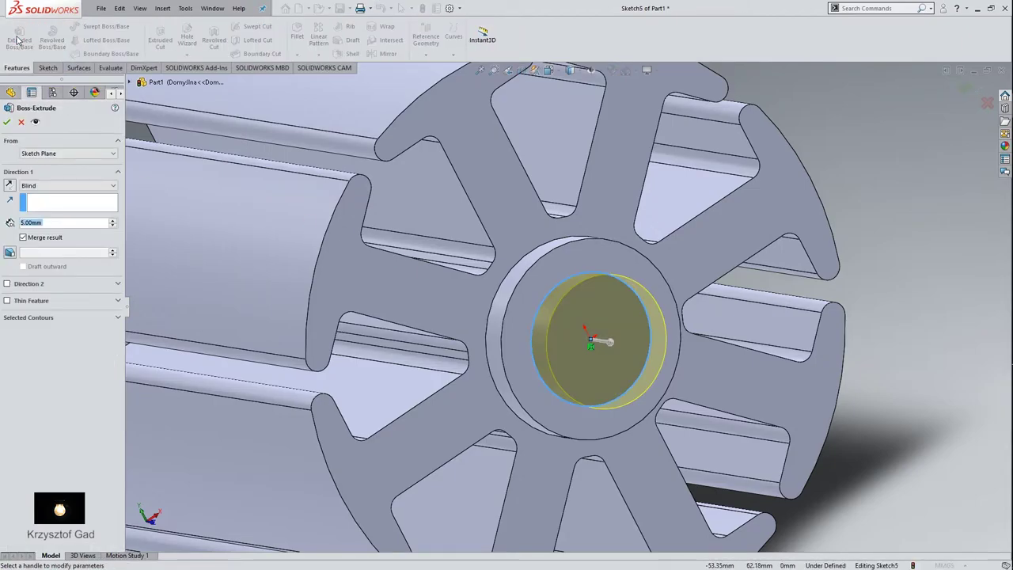
{"action": "type", "text": "10"}
{"action": "key", "text": "Return"}
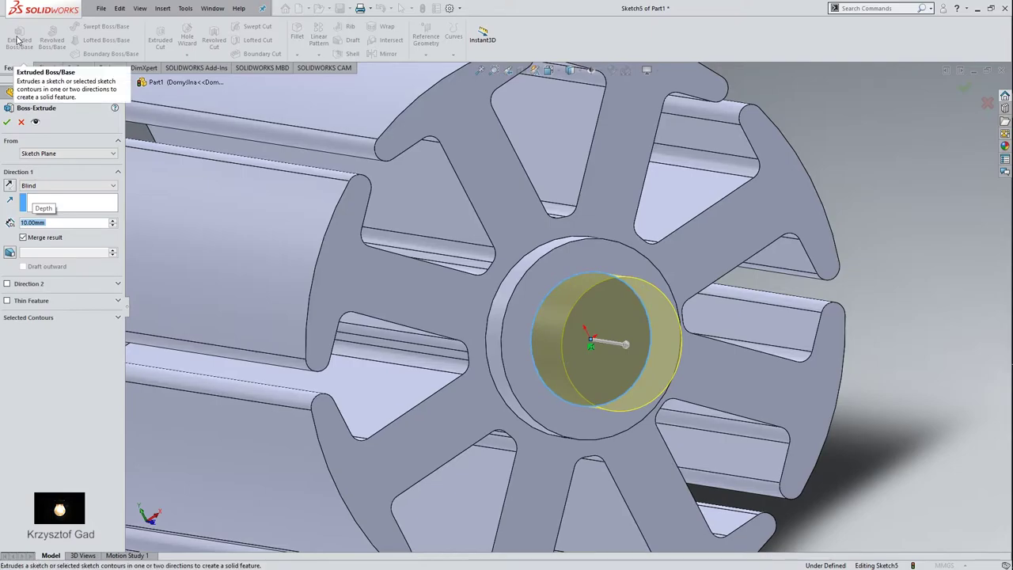
{"action": "left_click", "coordinate": [6, 122]}
{"action": "key", "text": "f"}
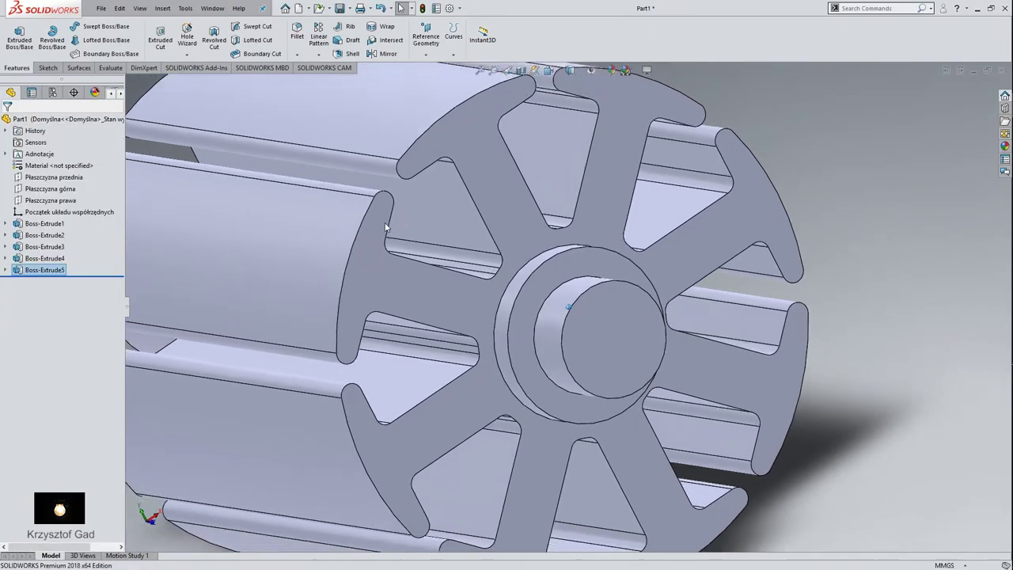
Step: Create reference plane Plane1 offset 7.5 mm from Płaszczyzna górna
{"action": "left_click", "coordinate": [70, 191]}
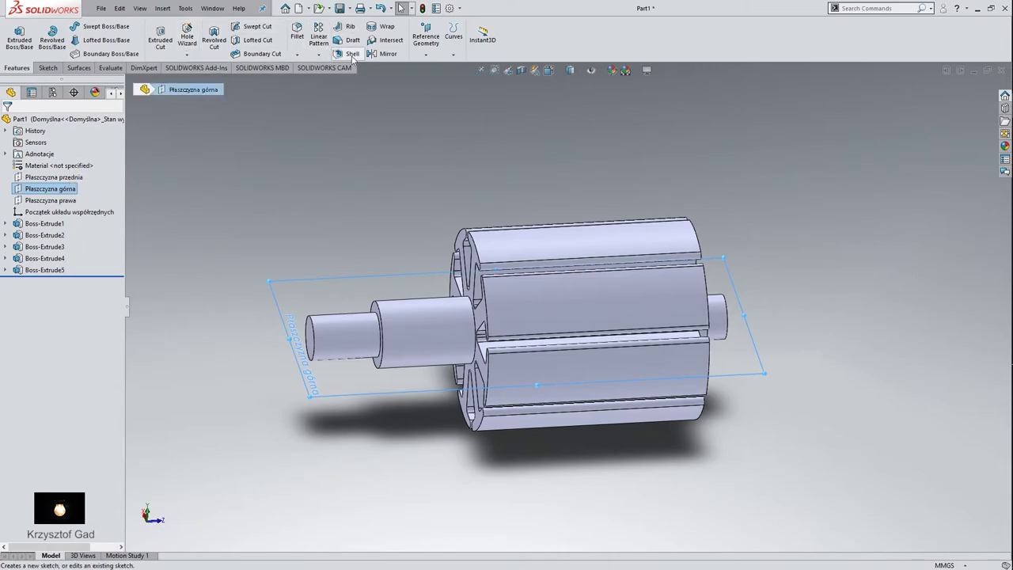
{"action": "left_click", "coordinate": [426, 54]}
{"action": "left_click", "coordinate": [434, 68]}
{"action": "type", "text": "7"}
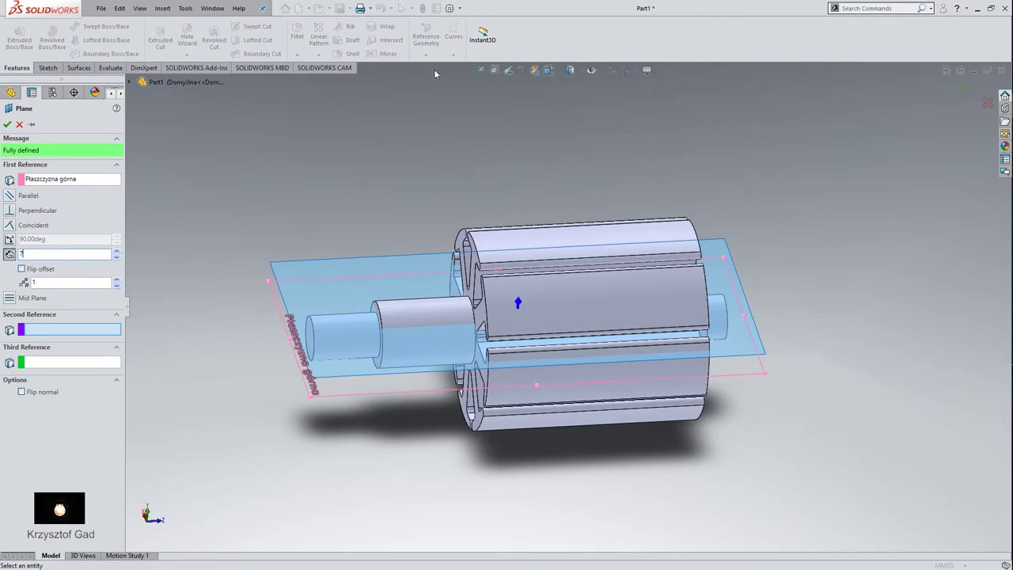
{"action": "type", "text": ".5"}
{"action": "key", "text": "Return"}
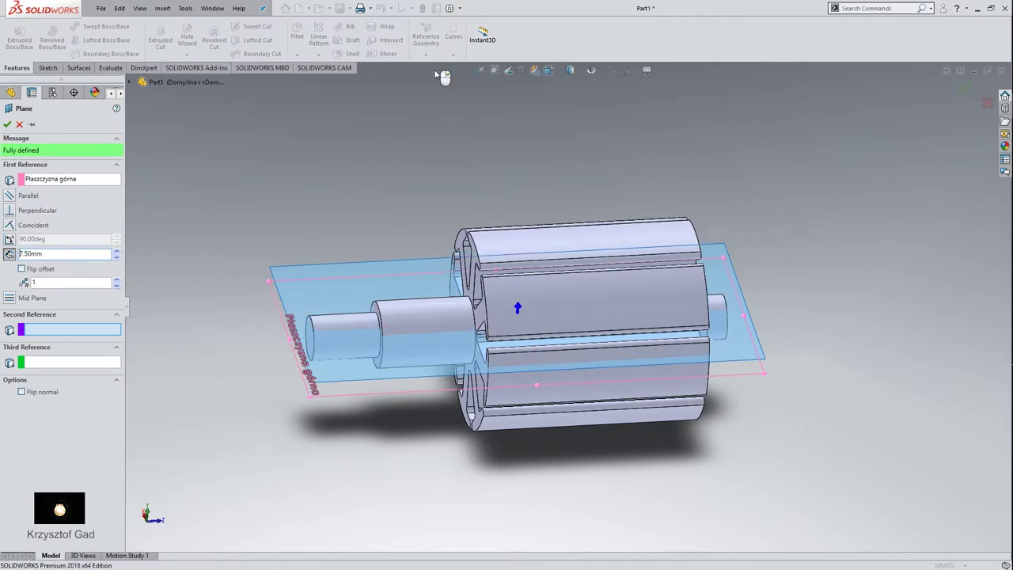
{"action": "right_click", "coordinate": [434, 68]}
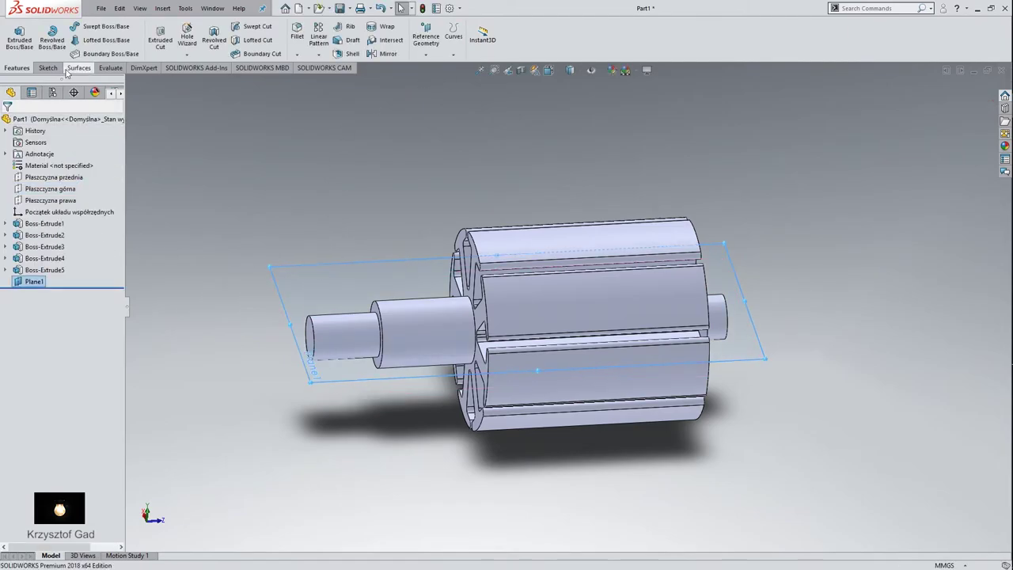
{"action": "right_click", "coordinate": [27, 284]}
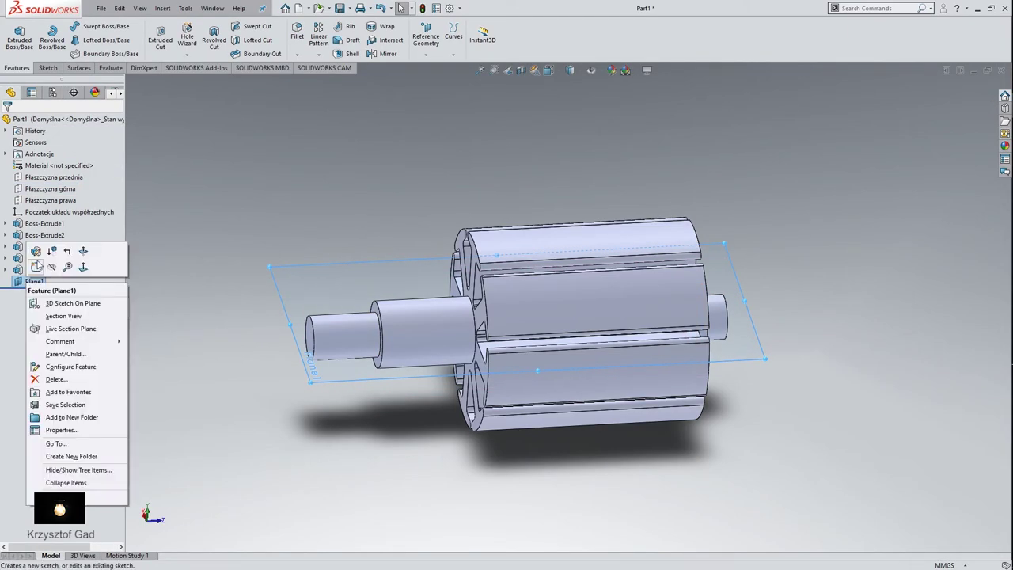
Step: Start a new sketch on Plane1 and zoom in to the thin shaft end
{"action": "left_click", "coordinate": [36, 266]}
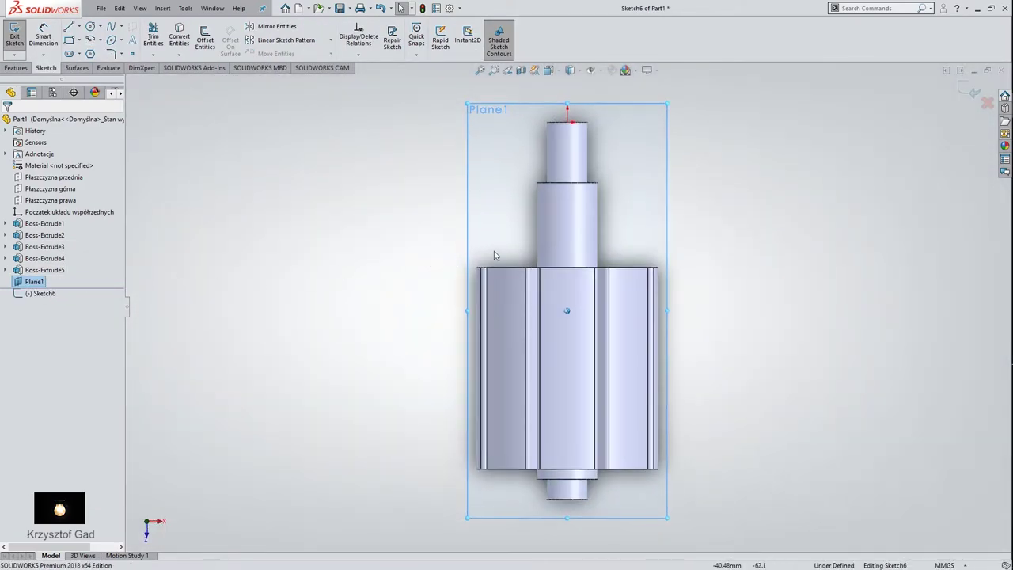
{"action": "scroll", "coordinate": [590, 246], "scroll_direction": "down", "scroll_amount": 2}
{"action": "scroll", "coordinate": [592, 246], "scroll_direction": "down", "scroll_amount": 3}
{"action": "scroll", "coordinate": [589, 247], "scroll_direction": "down", "scroll_amount": 3}
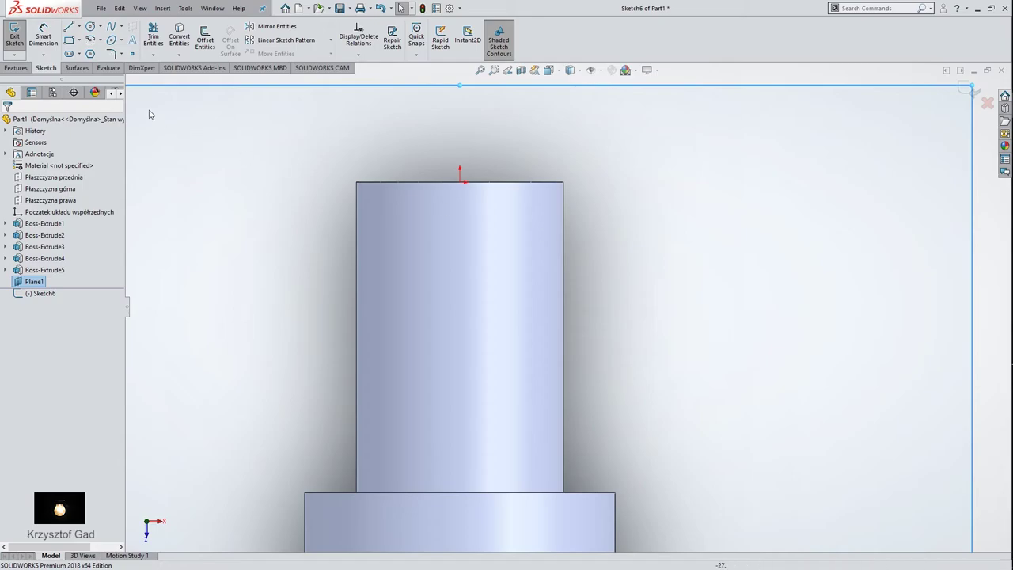
Step: Draw a straight slot along the shaft axis, entering 6 for its width
{"action": "left_click", "coordinate": [79, 53]}
{"action": "left_click", "coordinate": [89, 70]}
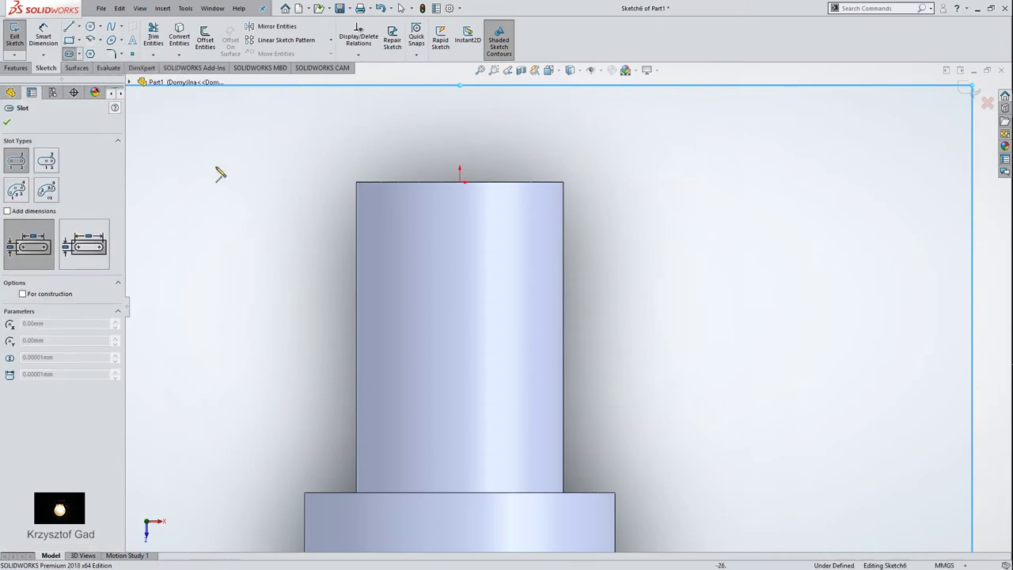
{"action": "left_click", "coordinate": [460, 267]}
{"action": "type", "text": "15"}
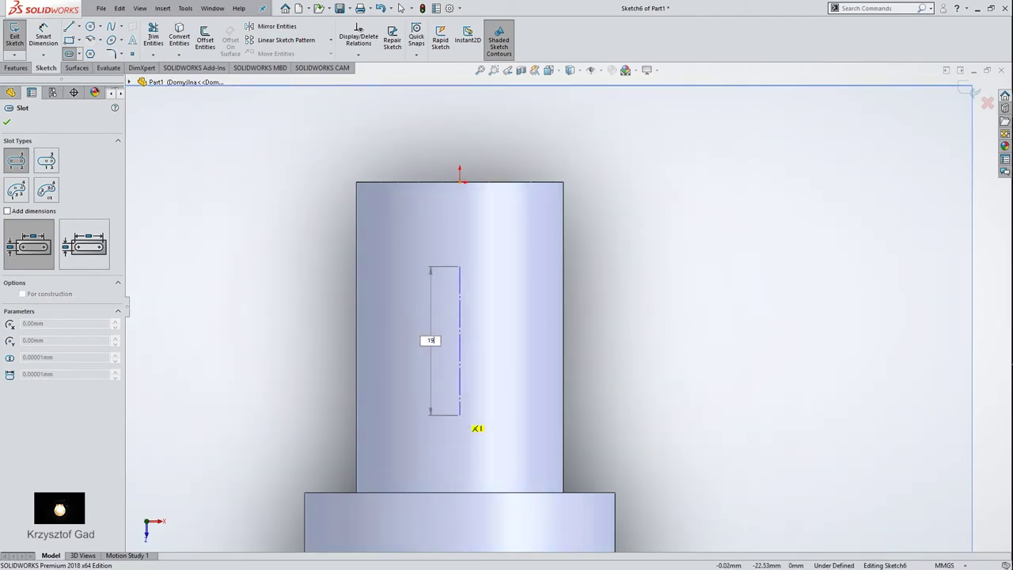
{"action": "key", "text": "Return"}
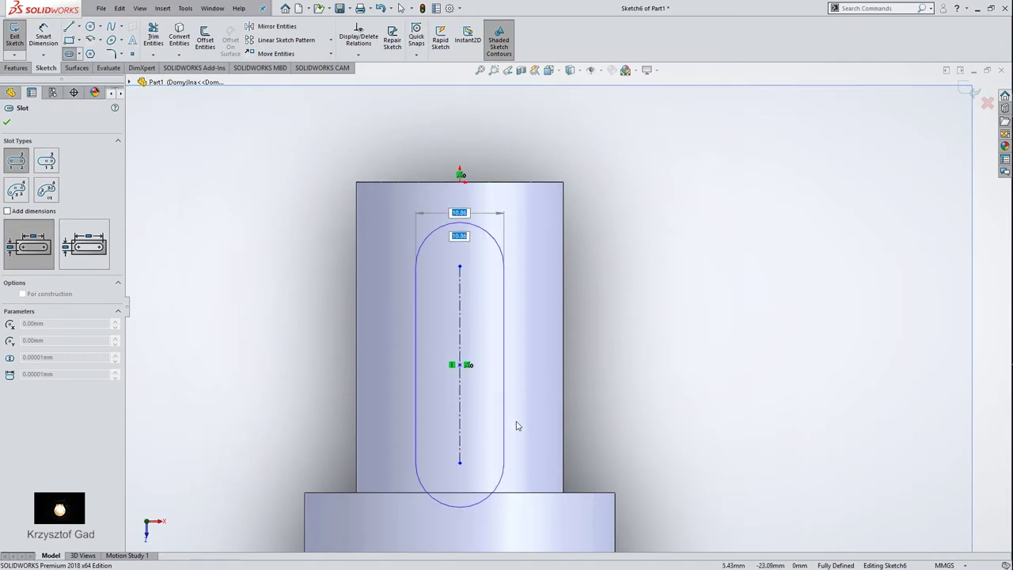
{"action": "type", "text": "6"}
{"action": "key", "text": "Return"}
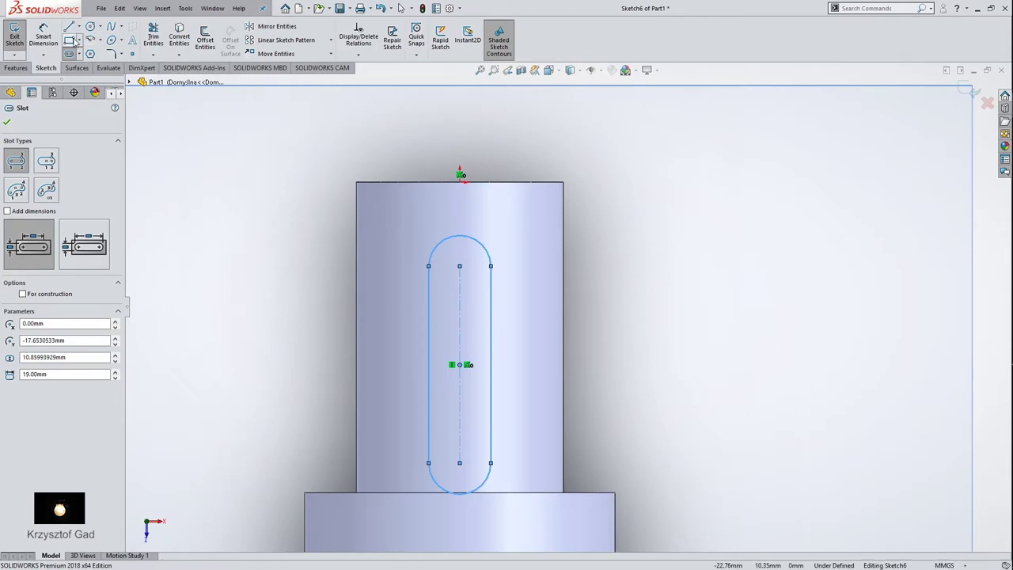
{"action": "left_click", "coordinate": [43, 36]}
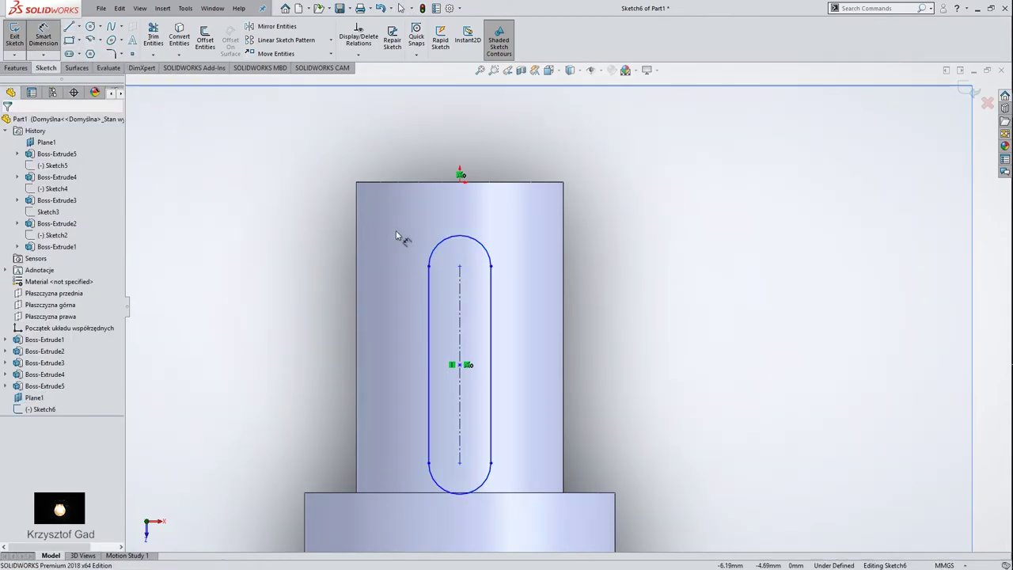
Step: Dimension the slot 7 mm from the shaft end
{"action": "left_click", "coordinate": [472, 242]}
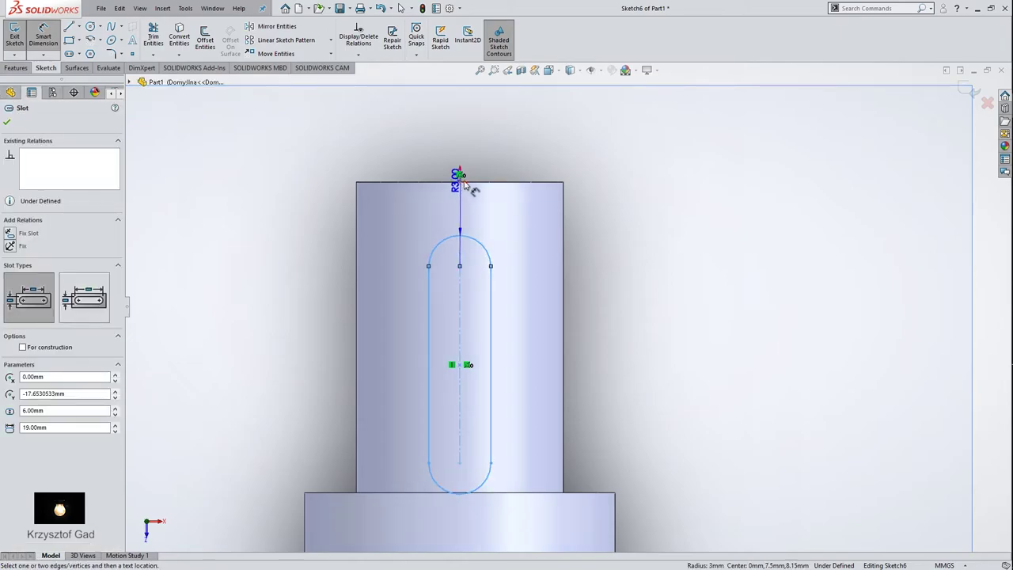
{"action": "left_click", "coordinate": [565, 183]}
{"action": "left_click", "coordinate": [633, 214]}
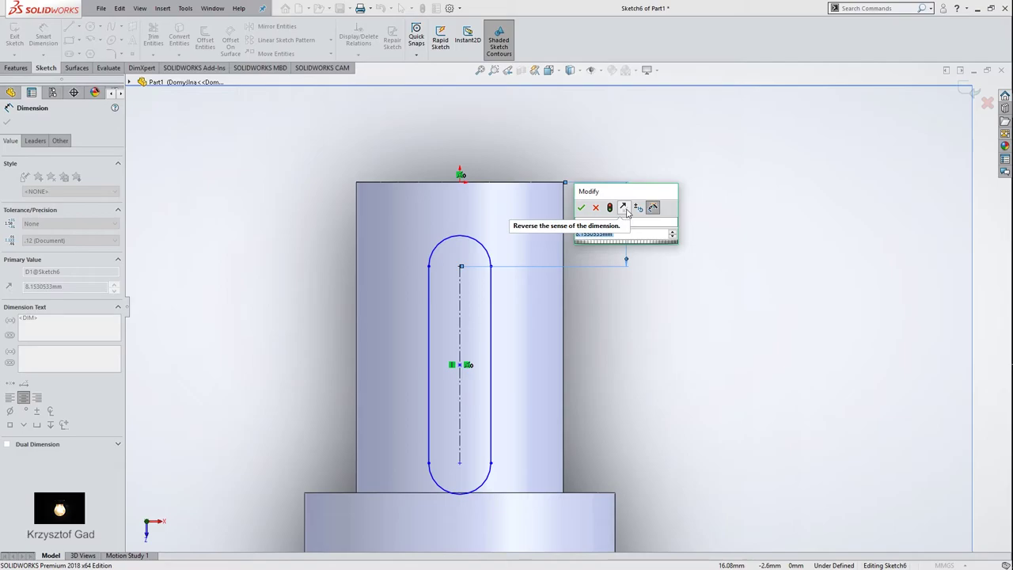
{"action": "type", "text": "7"}
{"action": "key", "text": "Return"}
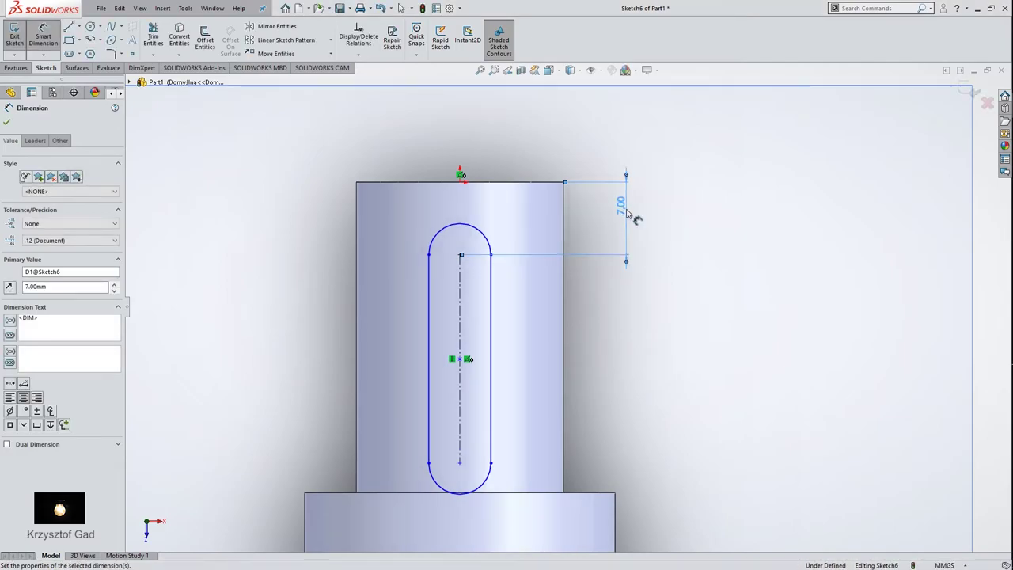
Step: Set the slot length to 19 mm and width to 6 mm, then exit the sketch
{"action": "left_click", "coordinate": [461, 315]}
{"action": "left_click", "coordinate": [611, 348]}
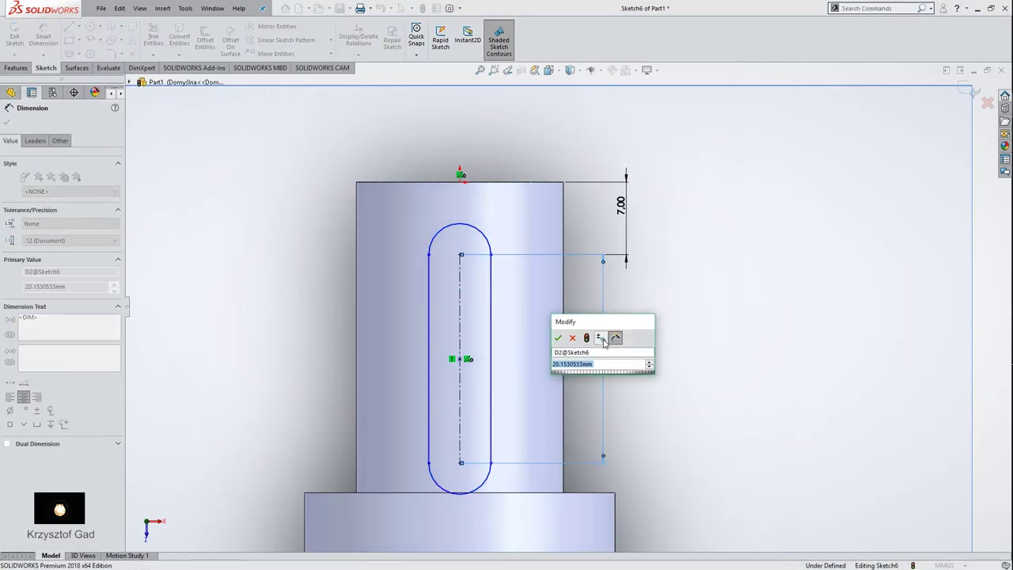
{"action": "type", "text": "19"}
{"action": "key", "text": "Return"}
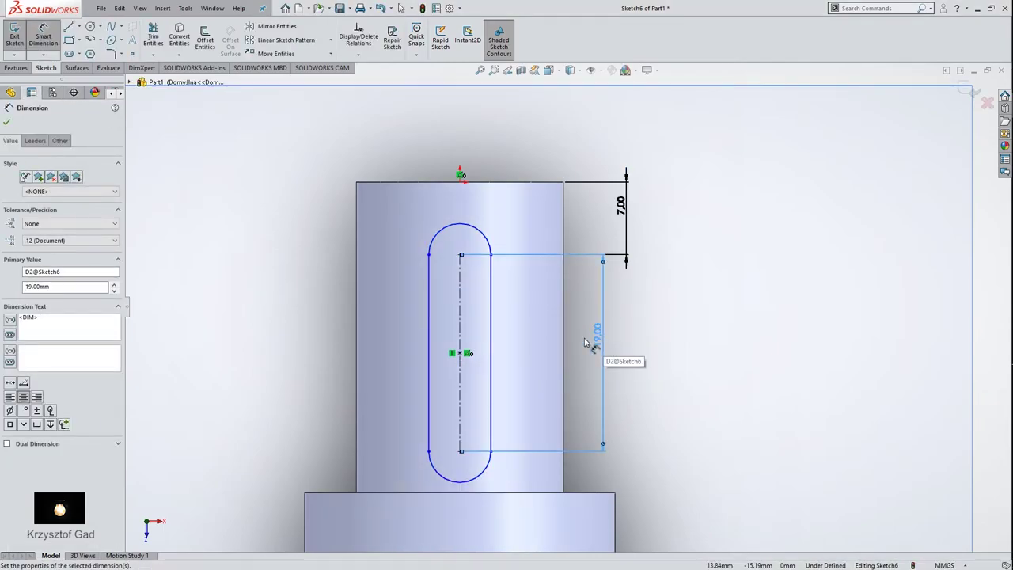
{"action": "left_click", "coordinate": [461, 355]}
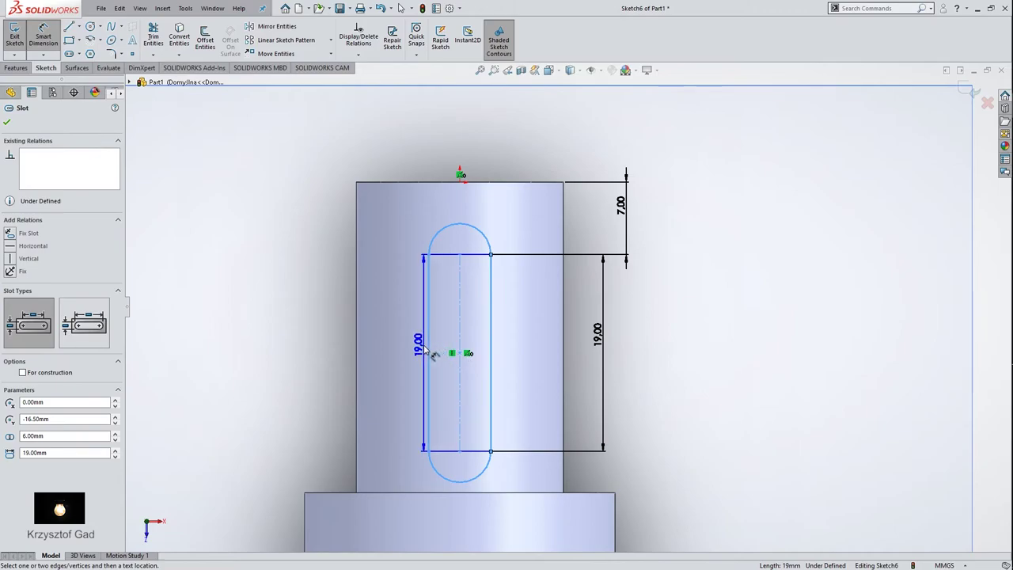
{"action": "left_click", "coordinate": [466, 149]}
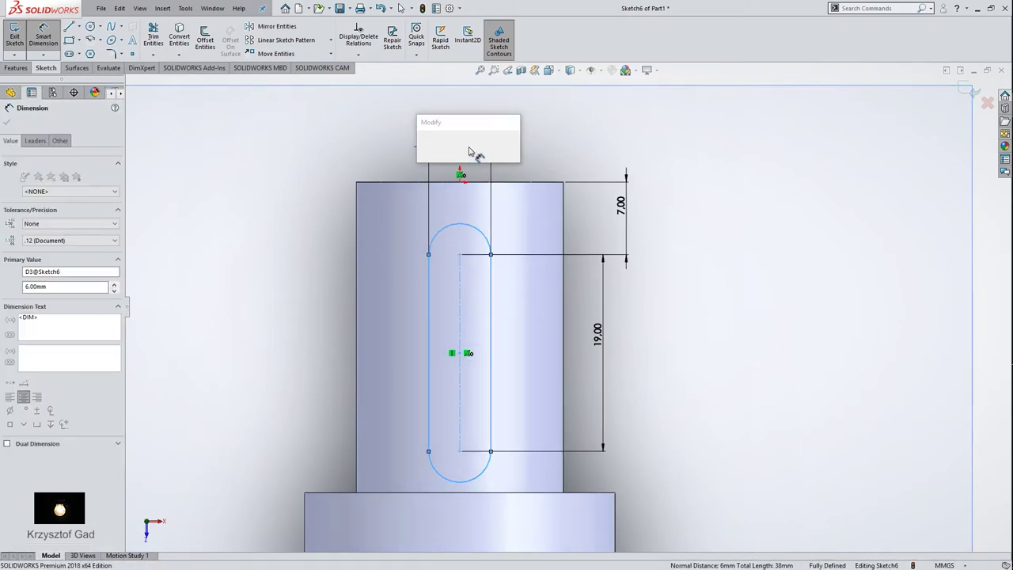
{"action": "left_click", "coordinate": [437, 146]}
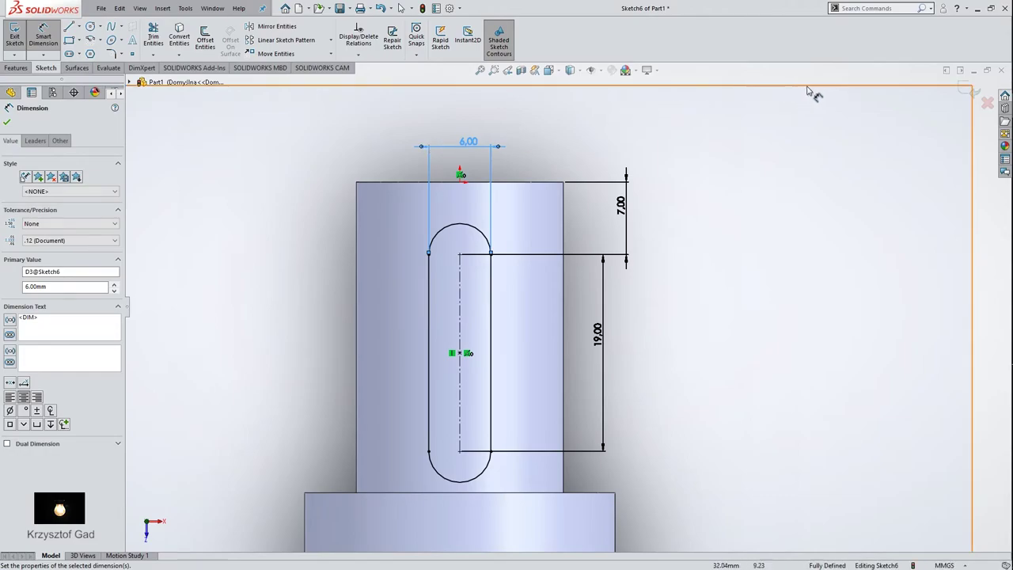
{"action": "left_click", "coordinate": [968, 92]}
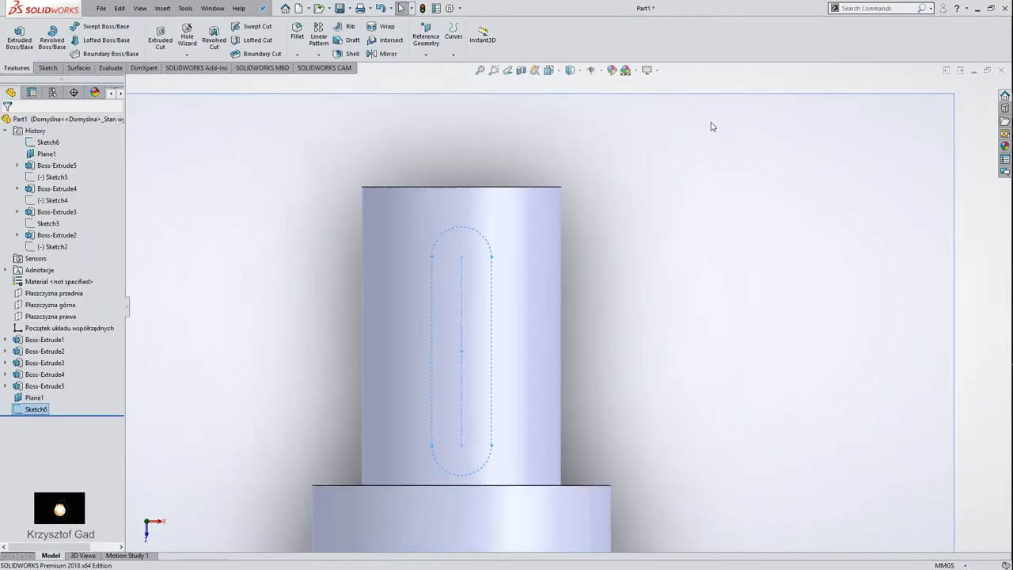
Step: Hide reference plane Plane1 in an isometric view of the rotor
{"action": "key", "text": "f"}
{"action": "middle_click_drag", "start_coordinate": [658, 136], "coordinate": [631, 137]}
{"action": "key", "text": "ctrl+7"}
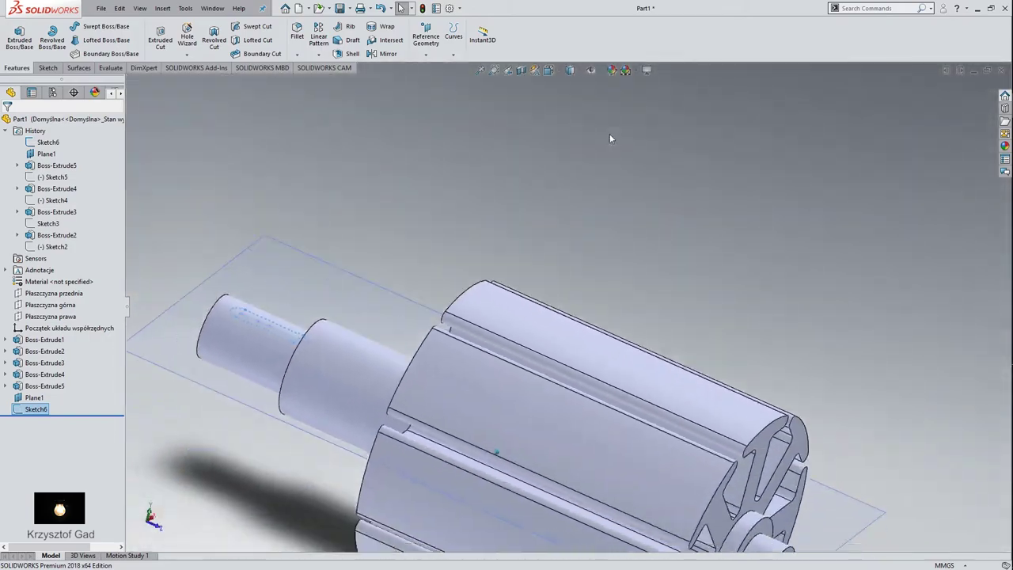
{"action": "right_click", "coordinate": [26, 400]}
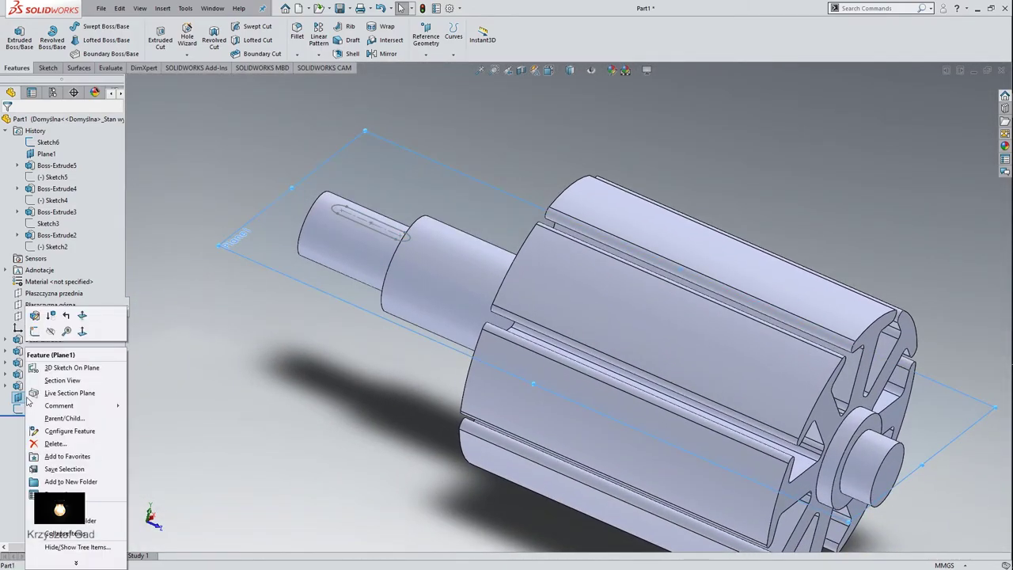
{"action": "left_click", "coordinate": [43, 329]}
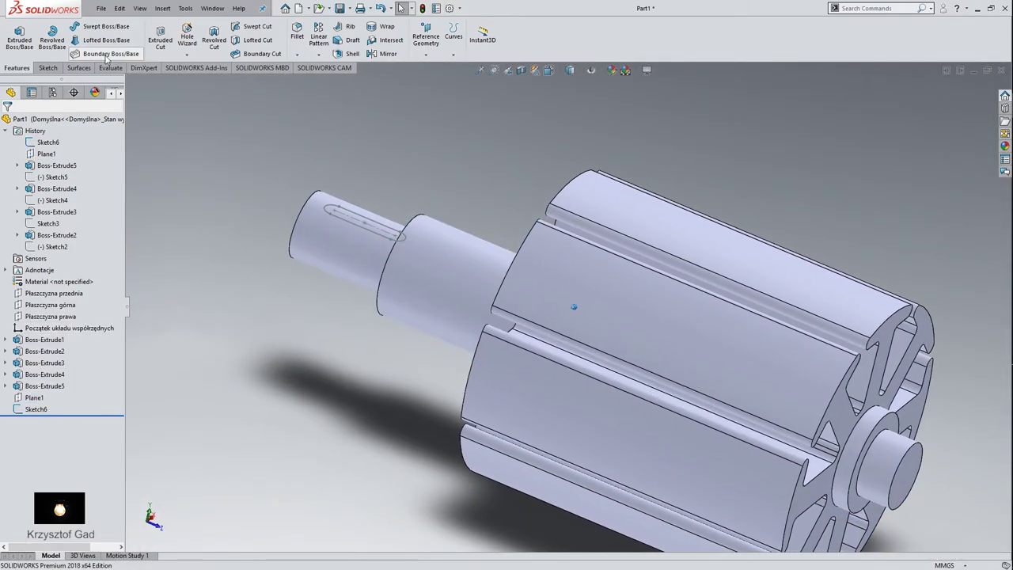
Step: Extruded Cut Sketch6 in reversed direction, Up To Next, creating the Cut-Extrude1 keyway
{"action": "middle_click_drag", "start_coordinate": [680, 269], "coordinate": [583, 301]}
{"action": "left_click", "coordinate": [19, 37]}
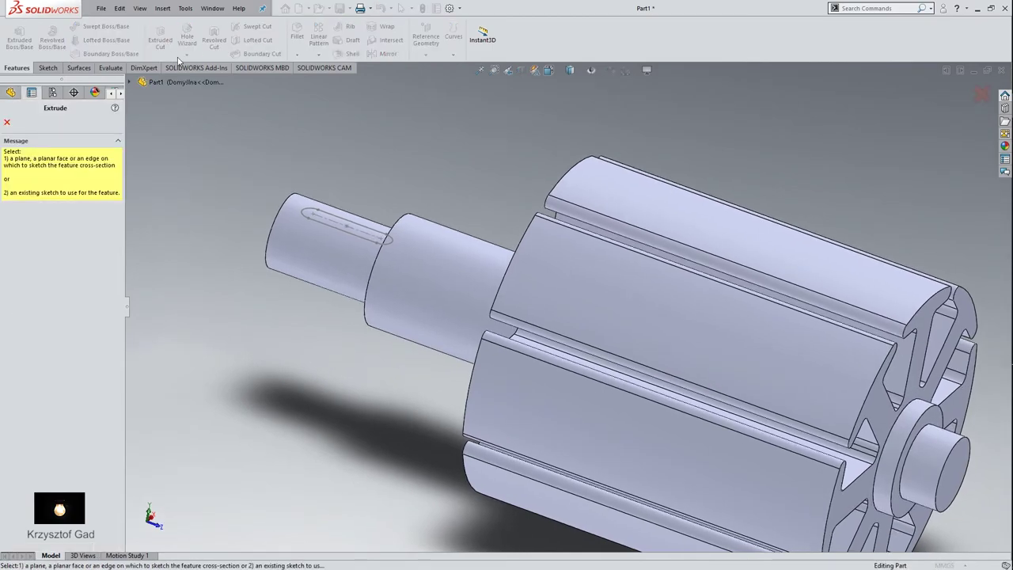
{"action": "left_click", "coordinate": [320, 227]}
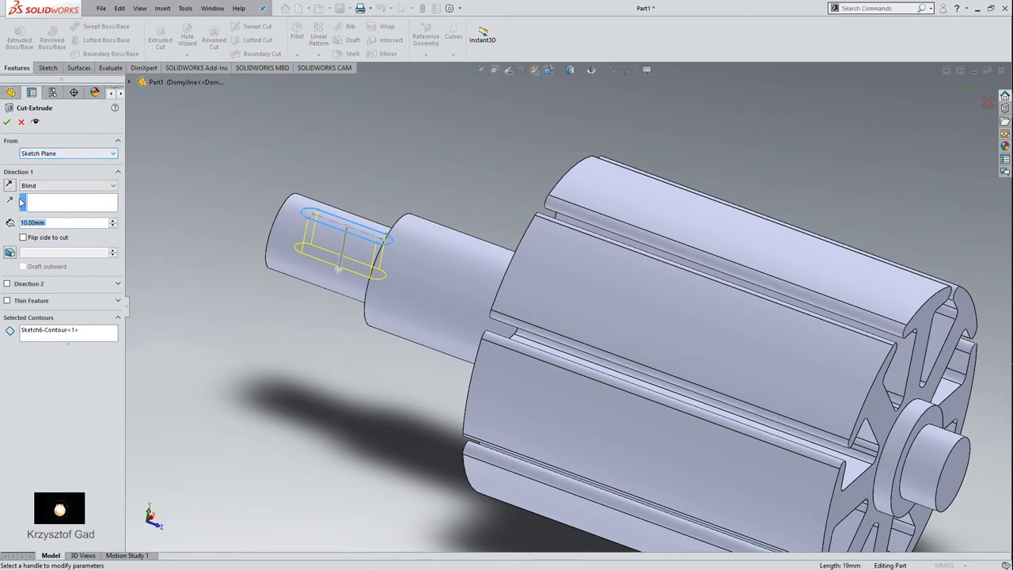
{"action": "left_click", "coordinate": [9, 185]}
{"action": "left_click", "coordinate": [67, 185]}
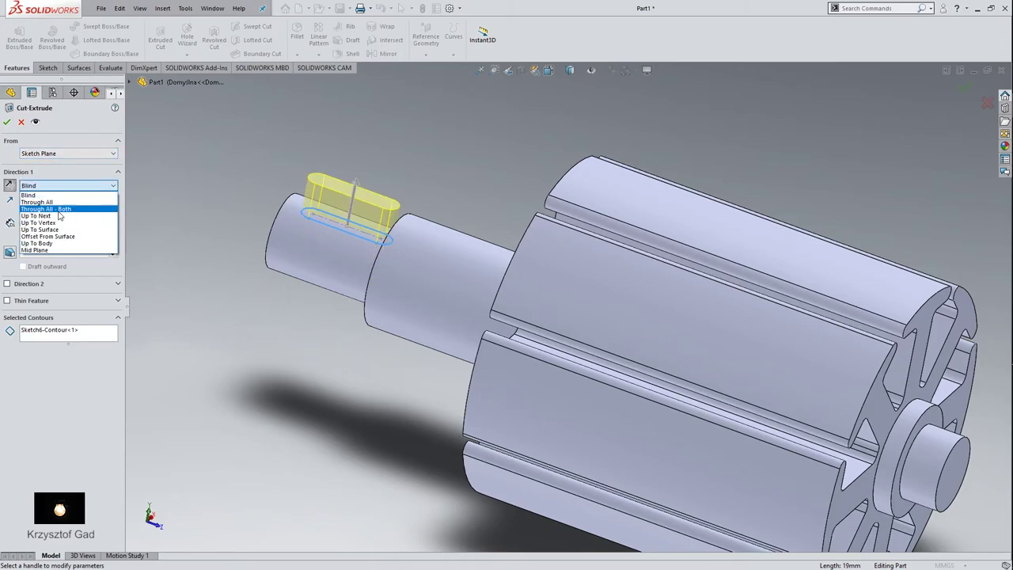
{"action": "left_click", "coordinate": [63, 216]}
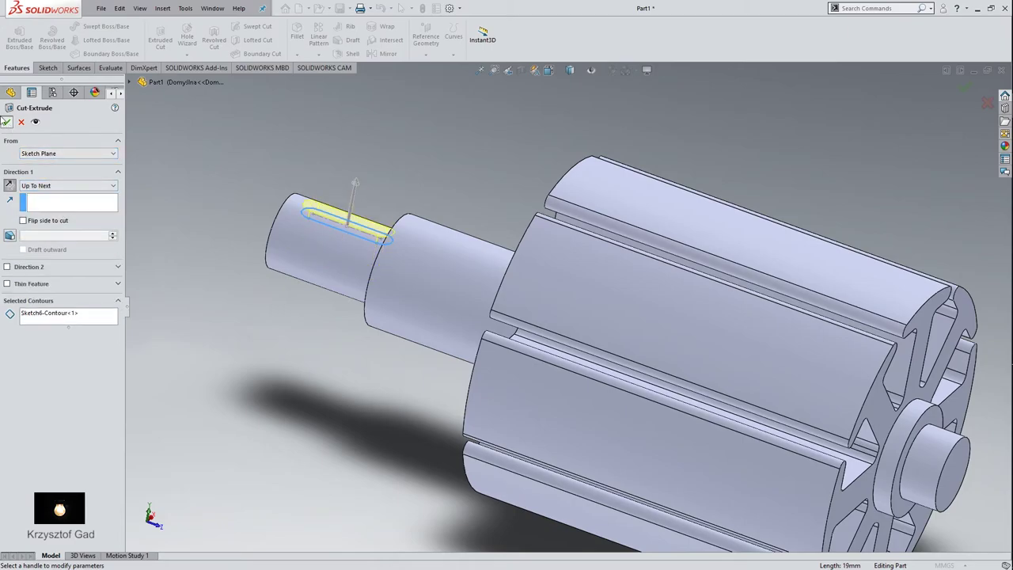
{"action": "key", "text": "Return"}
{"action": "middle_click_drag", "start_coordinate": [316, 206], "coordinate": [351, 167]}
{"action": "scroll", "coordinate": [352, 167], "scroll_direction": "down", "scroll_amount": 5}
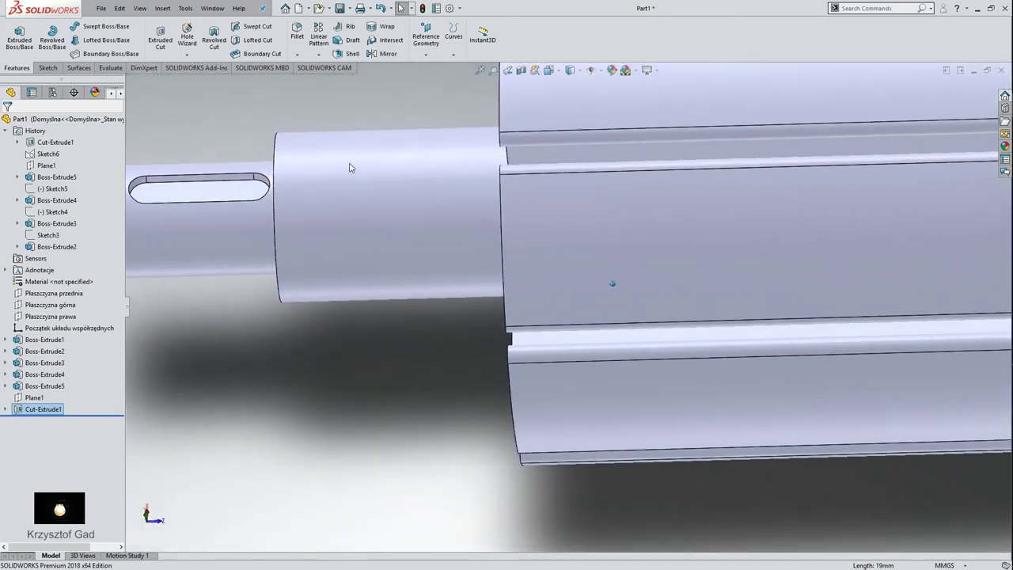
Step: Fillet the shaft end, shaft step, far ring and far shaft end edges at 1 mm
{"action": "key", "text": "f"}
{"action": "left_click", "coordinate": [297, 36]}
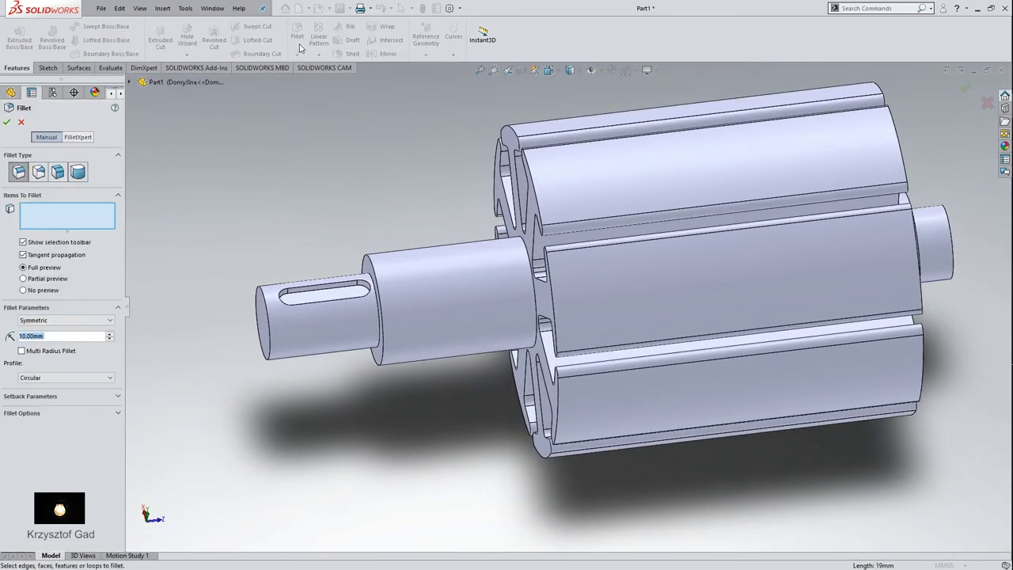
{"action": "type", "text": "1"}
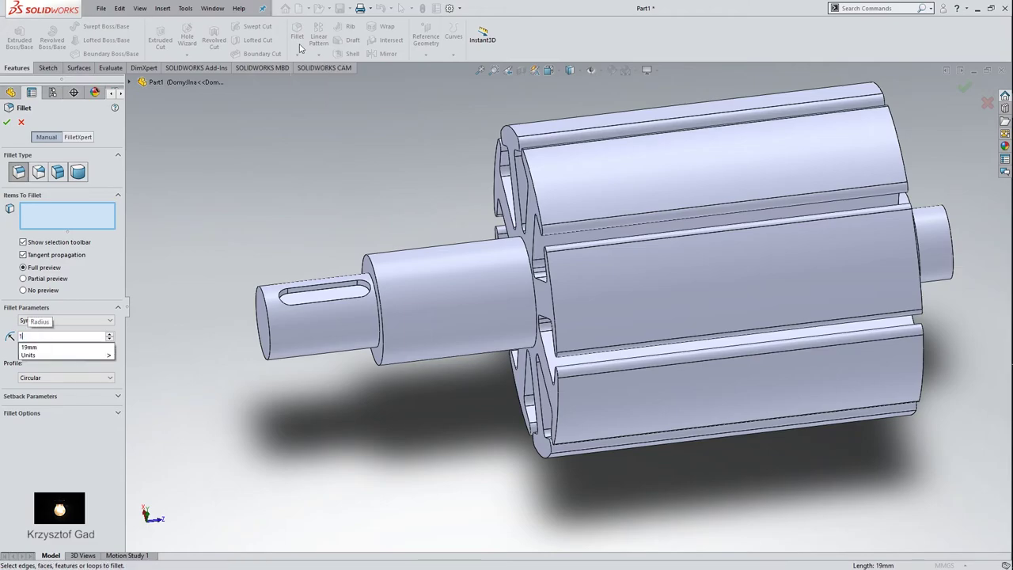
{"action": "left_click", "coordinate": [270, 357]}
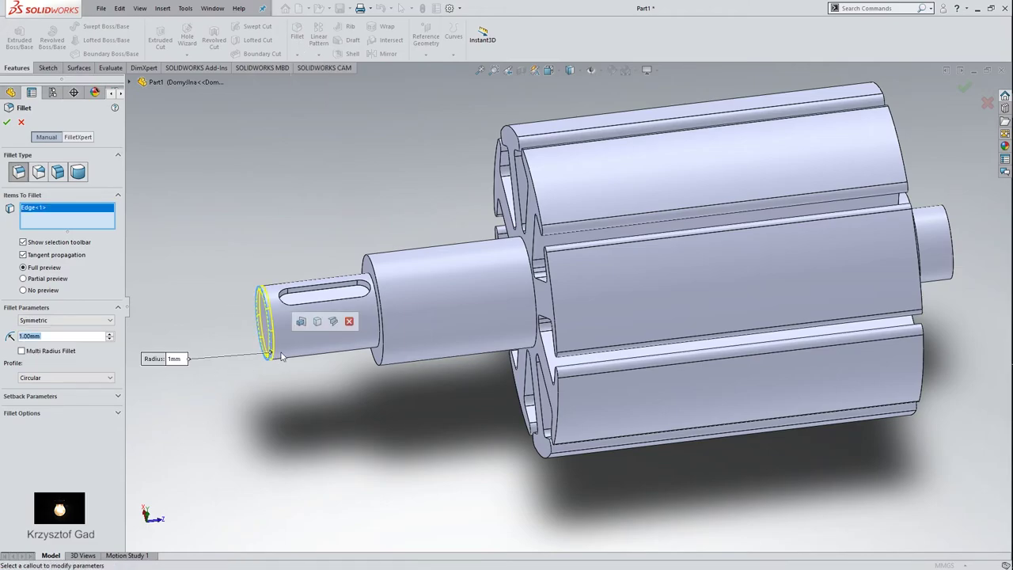
{"action": "left_click", "coordinate": [384, 358]}
{"action": "middle_click_drag", "start_coordinate": [383, 359], "coordinate": [661, 301]}
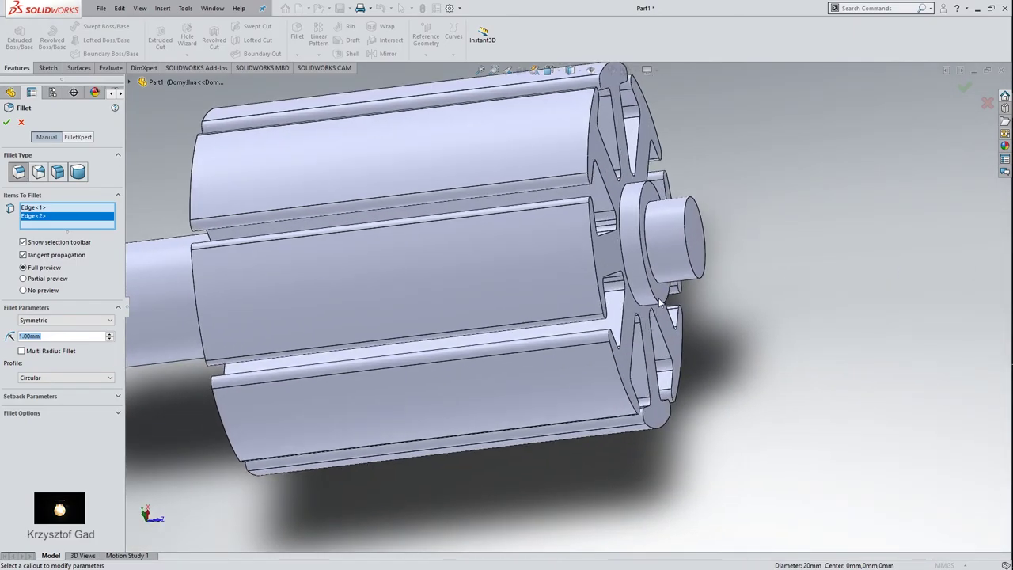
{"action": "left_click", "coordinate": [660, 304]}
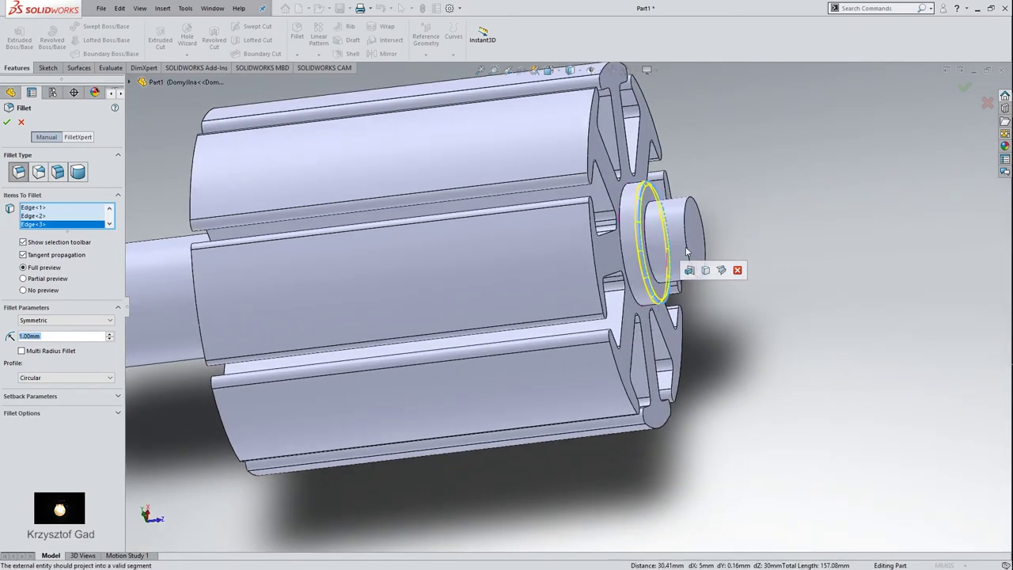
{"action": "left_click", "coordinate": [687, 246]}
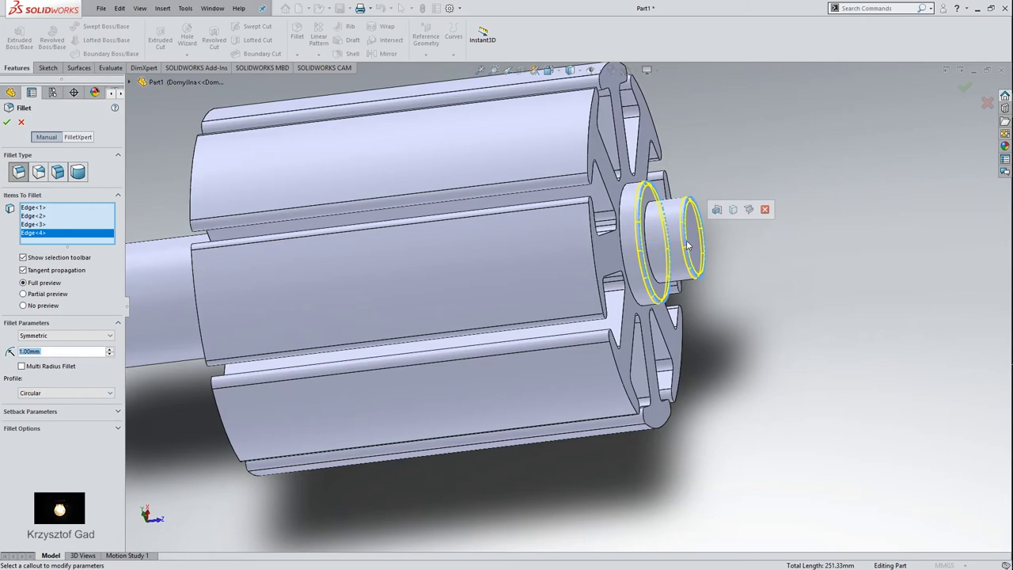
{"action": "middle_click_drag", "start_coordinate": [687, 246], "coordinate": [411, 358]}
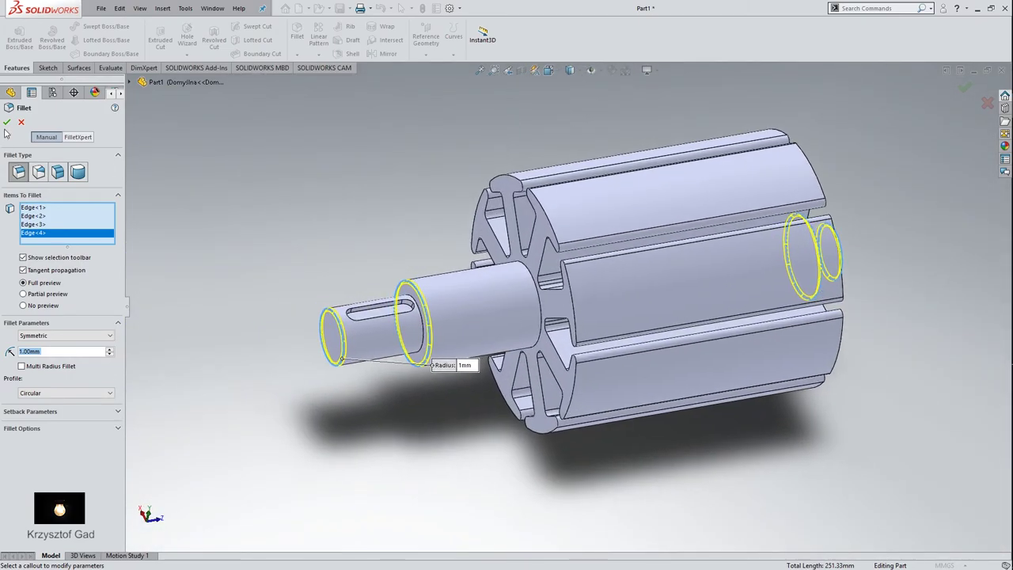
{"action": "left_click", "coordinate": [7, 122]}
{"action": "middle_click_drag", "start_coordinate": [388, 218], "coordinate": [402, 229]}
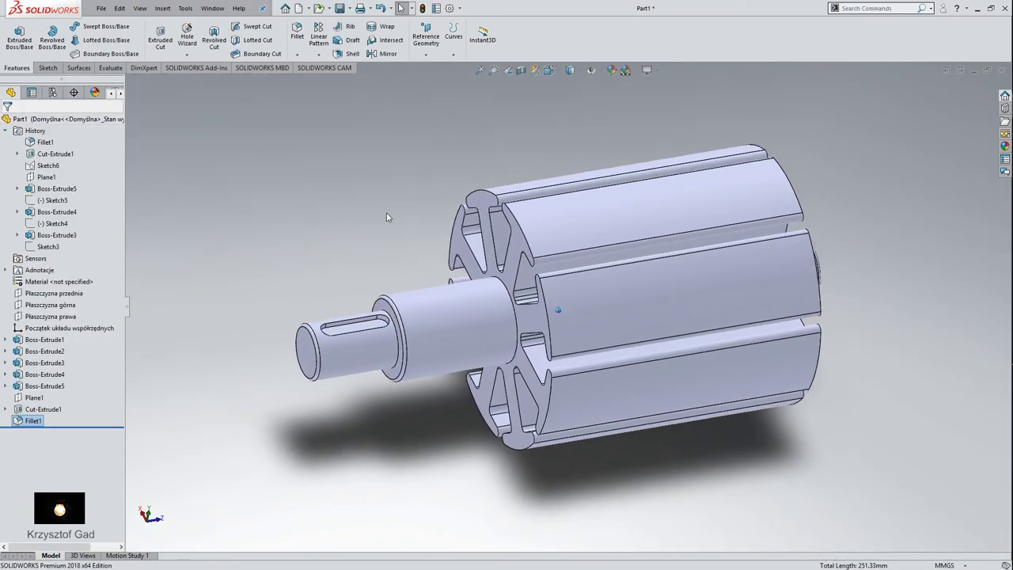
Step: Drag red high gloss plastic from Appearances > Plastic > High Gloss onto the rotor
{"action": "left_click", "coordinate": [823, 146]}
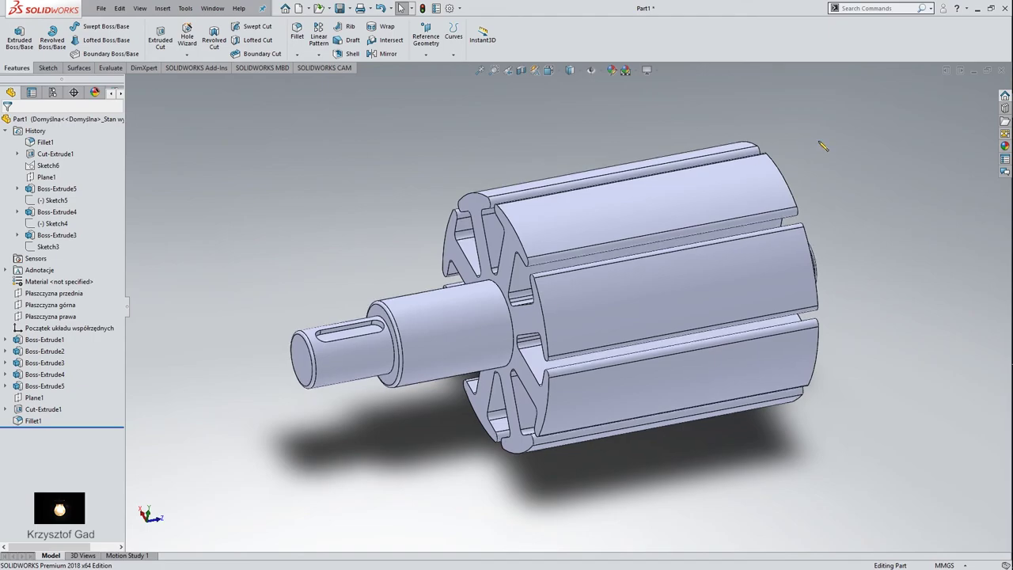
{"action": "left_click", "coordinate": [1003, 147]}
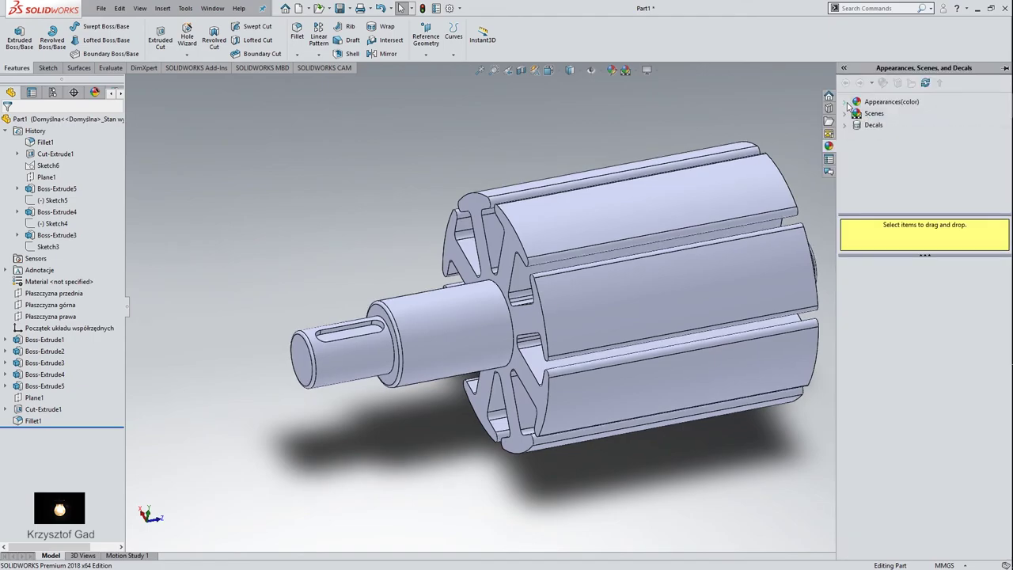
{"action": "left_click", "coordinate": [846, 103]}
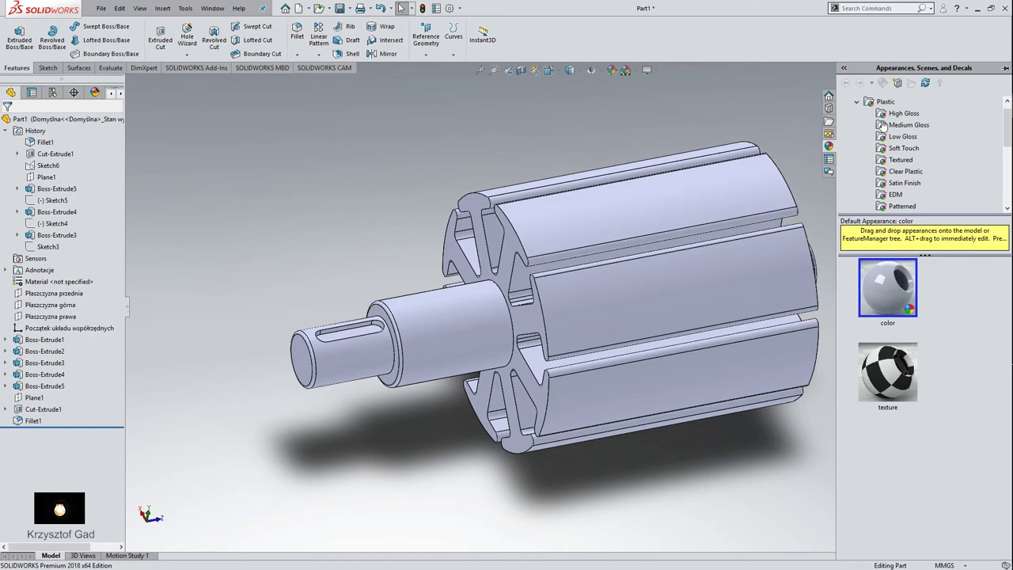
{"action": "left_click", "coordinate": [903, 113]}
{"action": "scroll", "coordinate": [934, 428], "scroll_direction": "down", "scroll_amount": 5}
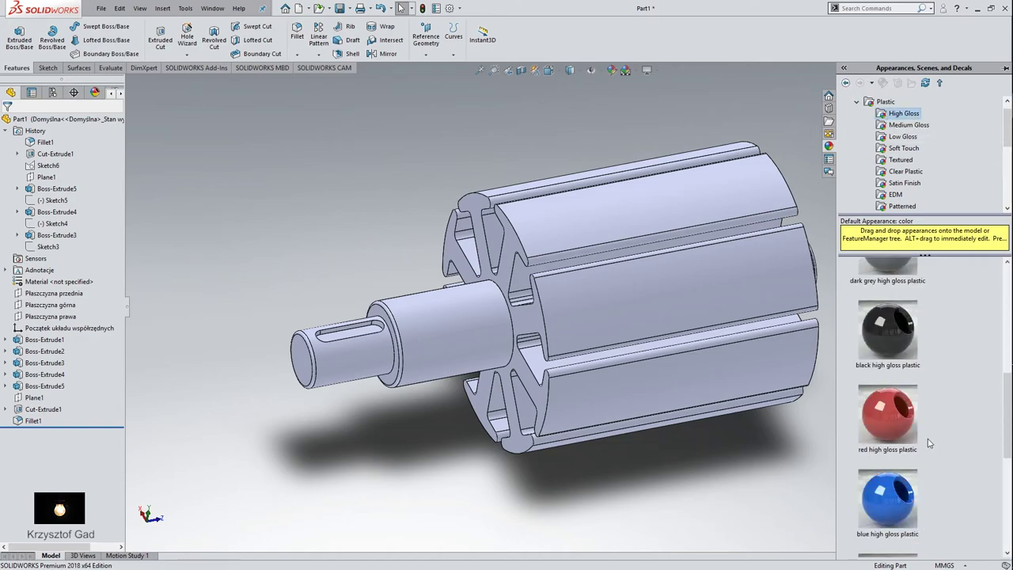
{"action": "left_click_drag", "start_coordinate": [895, 439], "coordinate": [704, 360]}
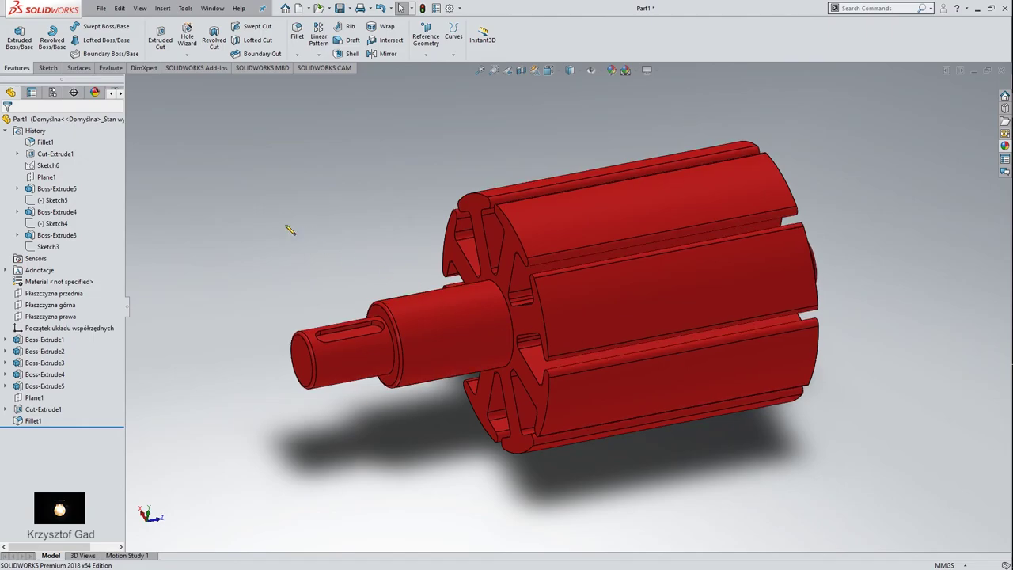
{"action": "mouse_move", "coordinate": [290, 229]}
{"action": "middle_mouse_down"}
{"action": "mouse_move", "coordinate": [210, 177]}
{"action": "mouse_move", "coordinate": [112, 212]}
{"action": "mouse_move", "coordinate": [165, 238]}
{"action": "middle_mouse_up"}
{"action": "scroll", "coordinate": [196, 178], "scroll_direction": "down", "scroll_amount": 5}
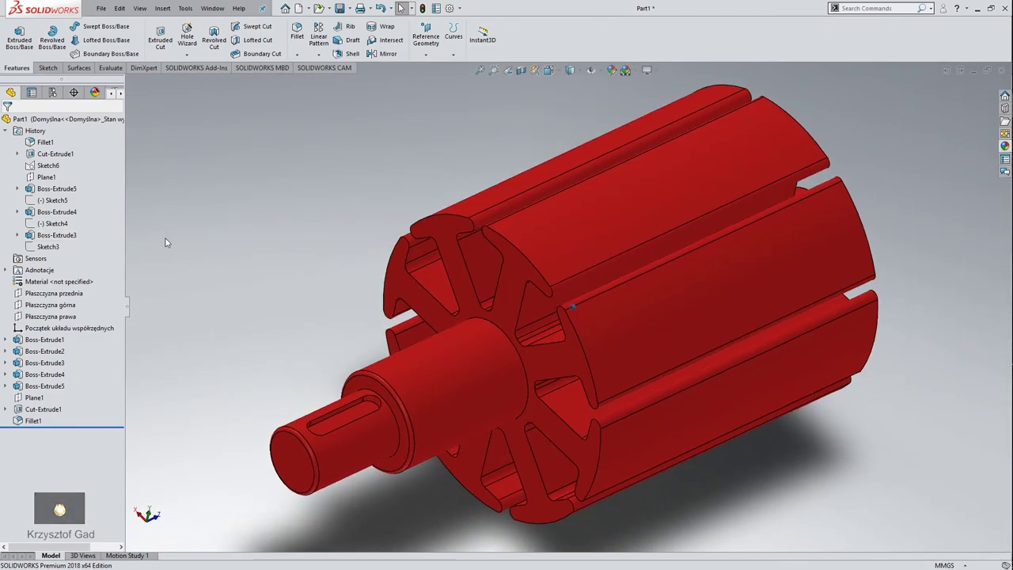